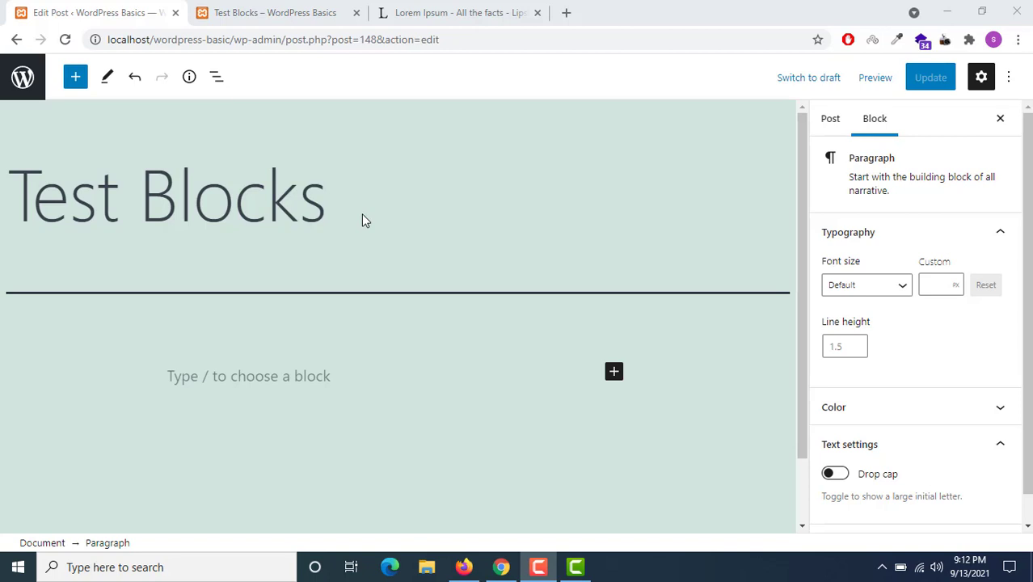
# Insert a Table block in the empty paragraph below the post title.
pyautogui.click(291, 387)
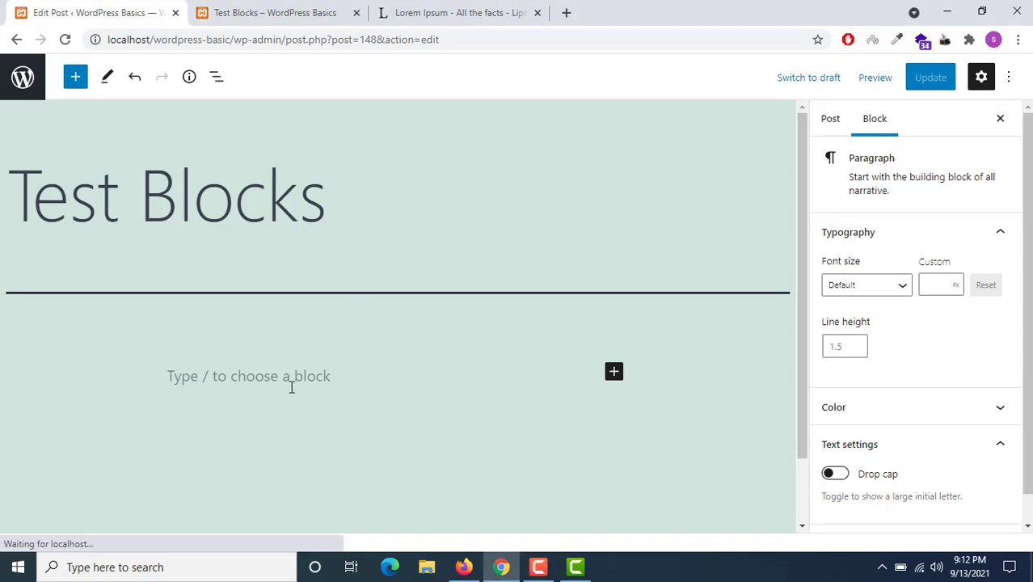
pyautogui.write('/table')
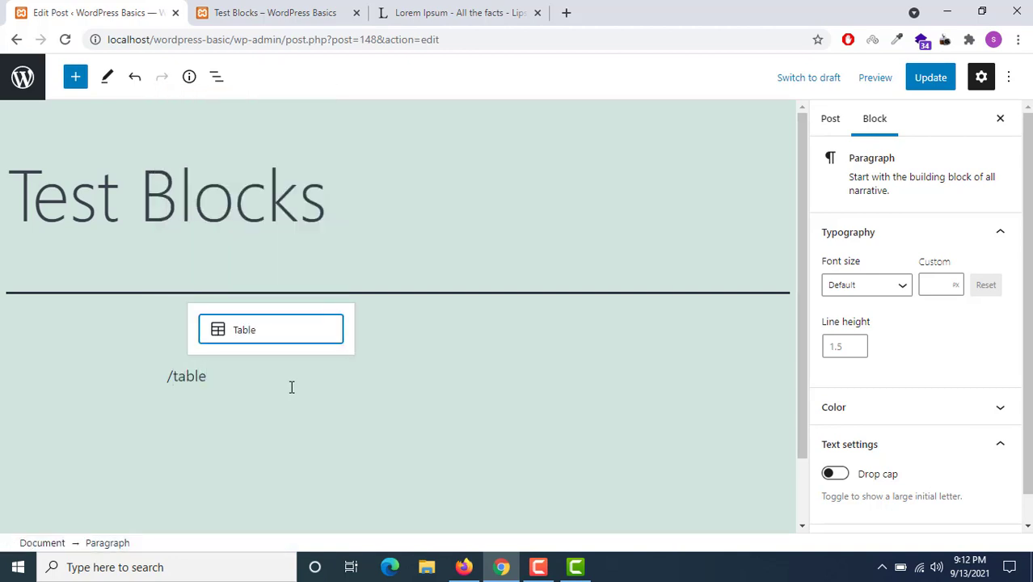
pyautogui.click(293, 342)
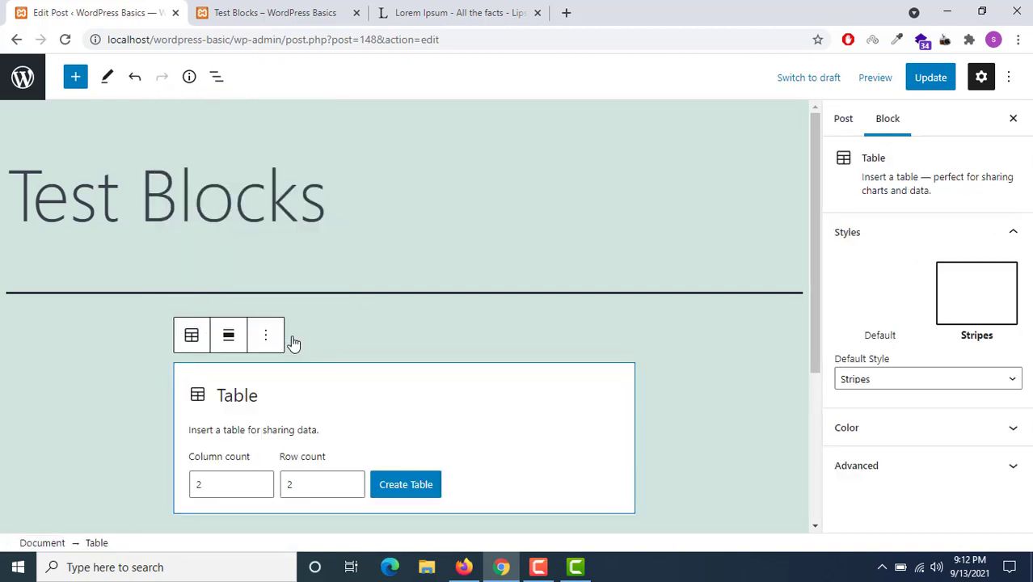
pyautogui.scroll(-1, 293, 343)
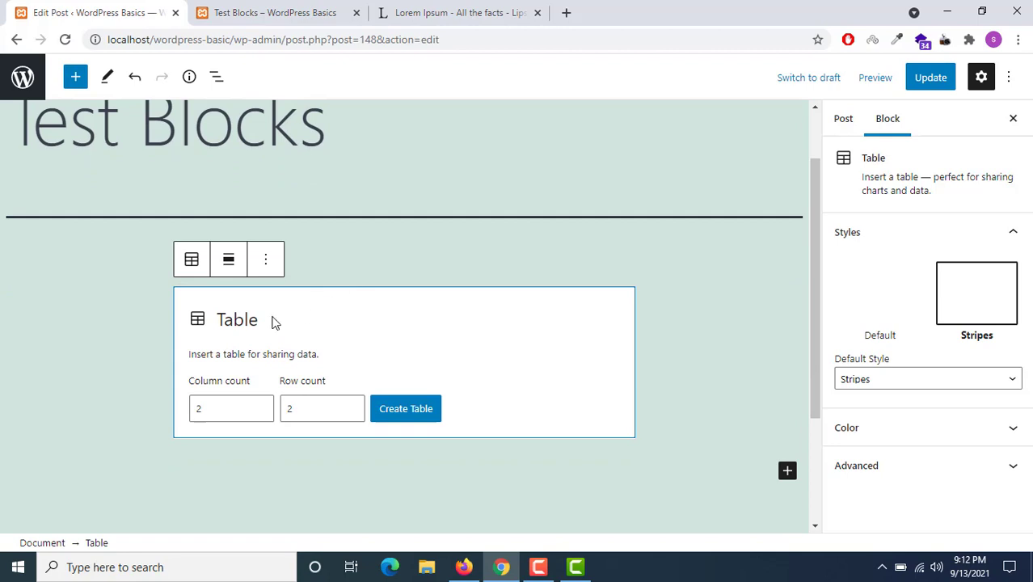
pyautogui.scroll(-2, 250, 376)
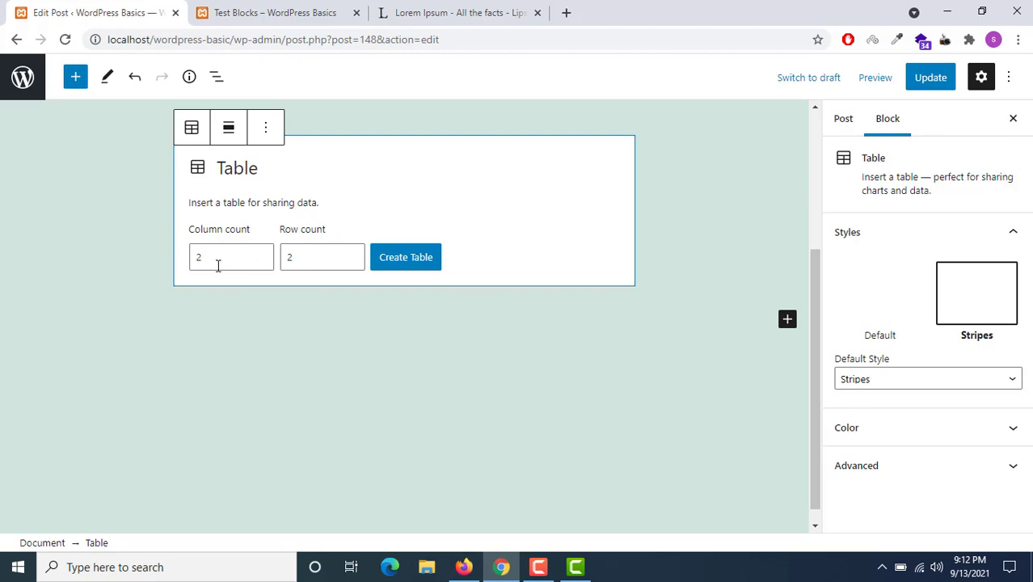
# Create the table with 4 columns and 3 rows.
pyautogui.click(215, 260)
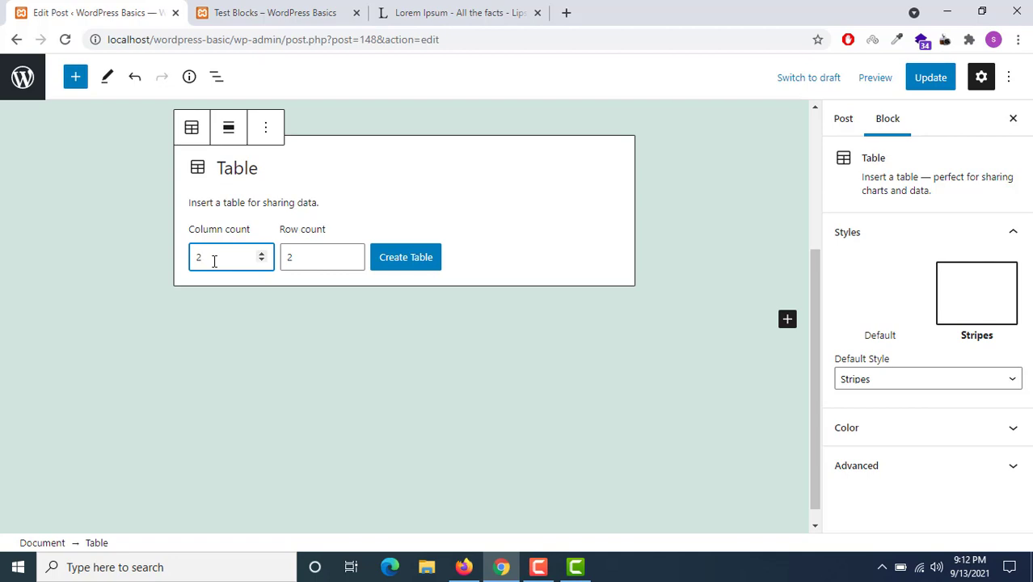
pyautogui.write('4')
pyautogui.click(309, 259)
pyautogui.moveTo(309, 260); pyautogui.dragTo(288, 257)
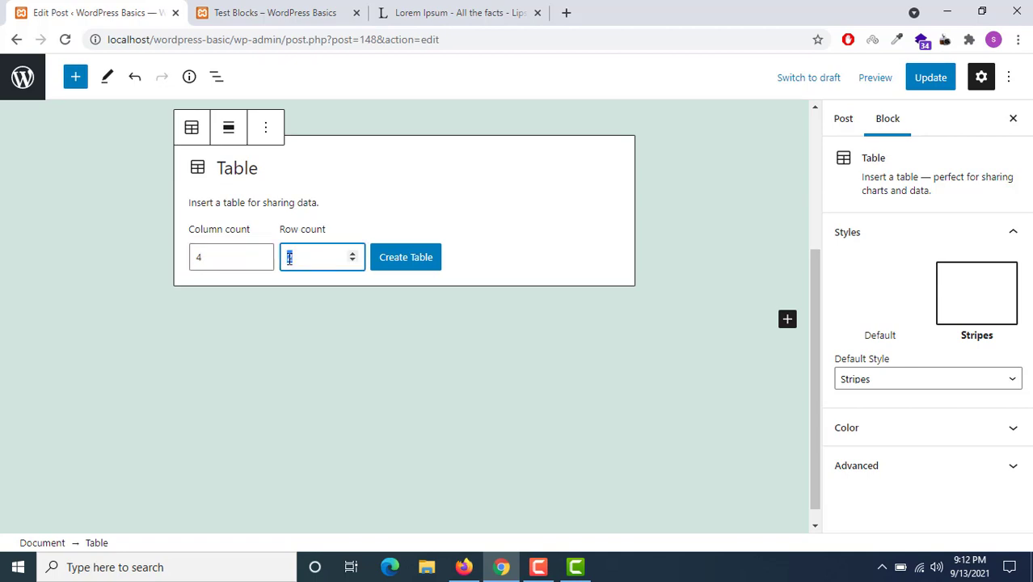
pyautogui.press('BackSpace')
pyautogui.write('3')
pyautogui.click(419, 260)
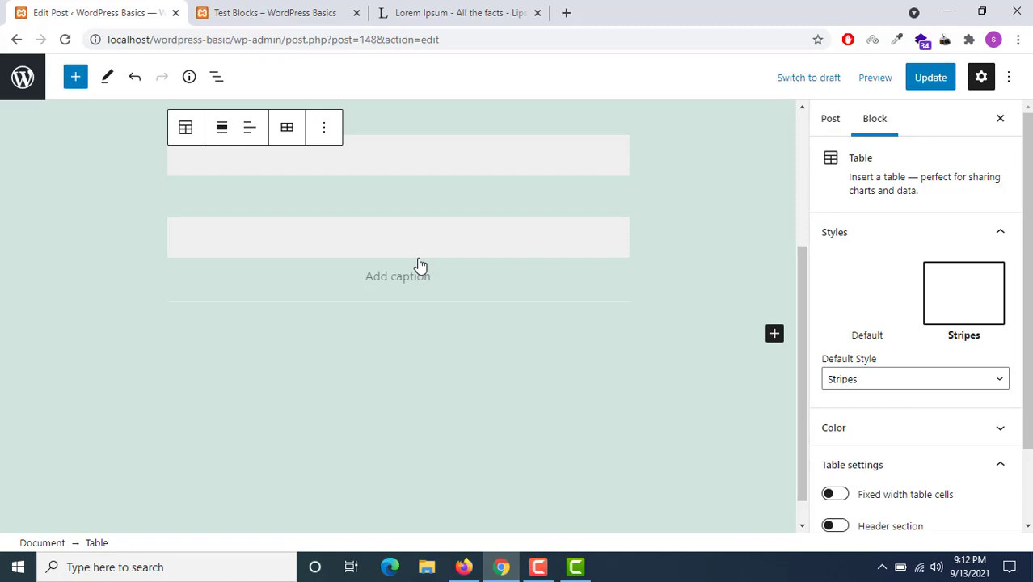
# Compare the Default and Stripes styles on the empty table, leaving Default applied.
pyautogui.click(243, 196)
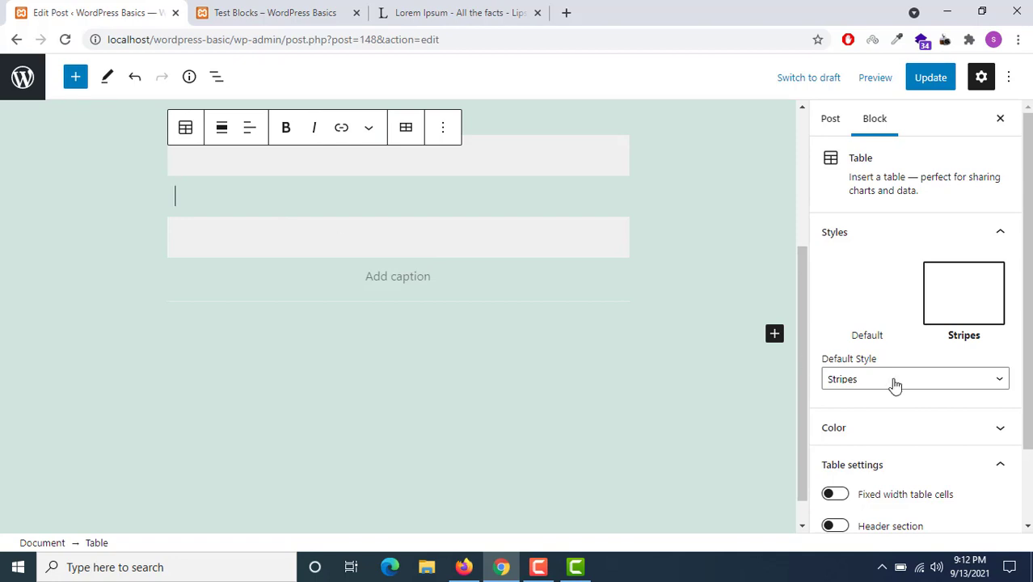
pyautogui.click(846, 292)
pyautogui.scroll(1, 689, 332)
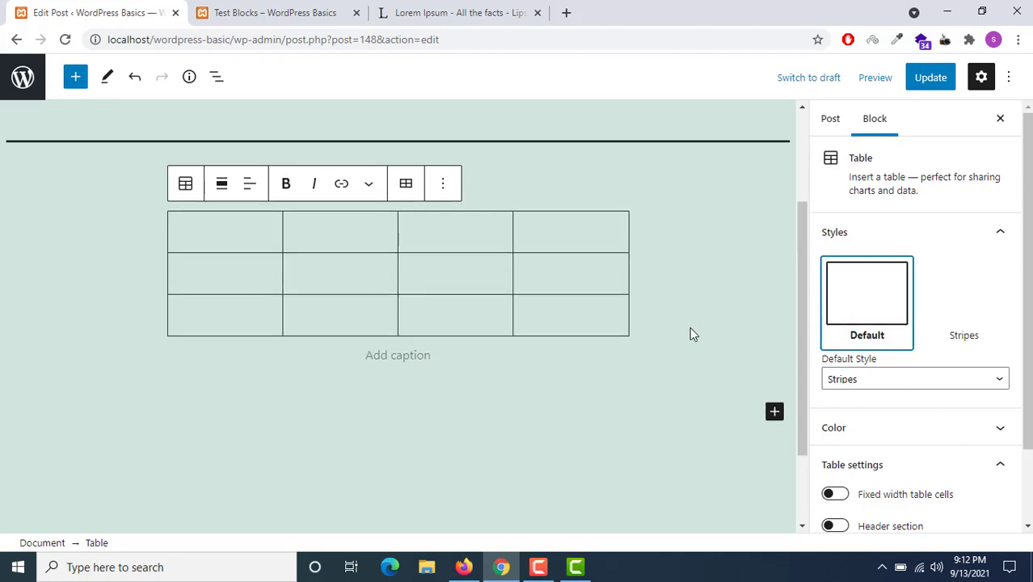
pyautogui.click(423, 245)
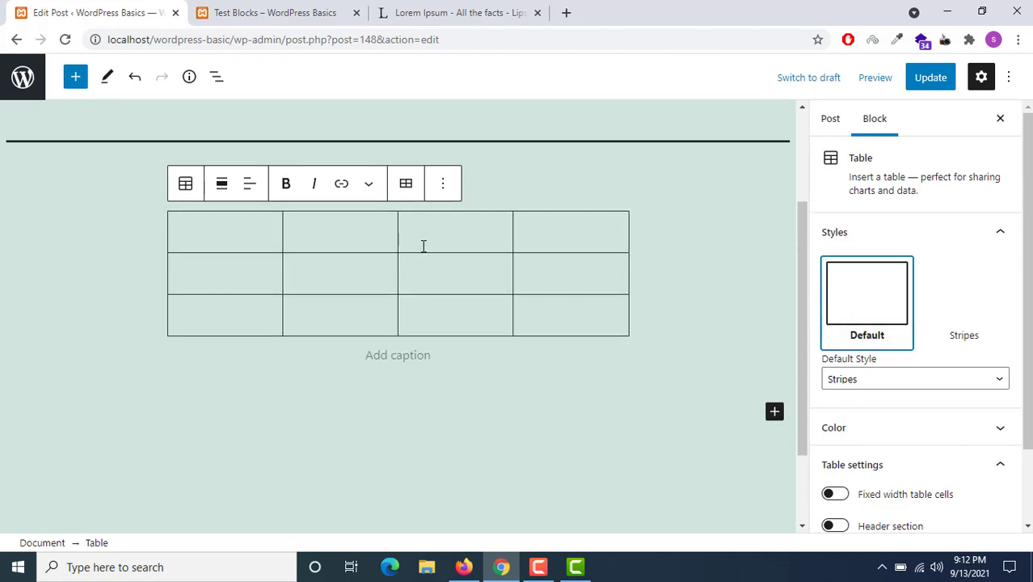
pyautogui.click(949, 321)
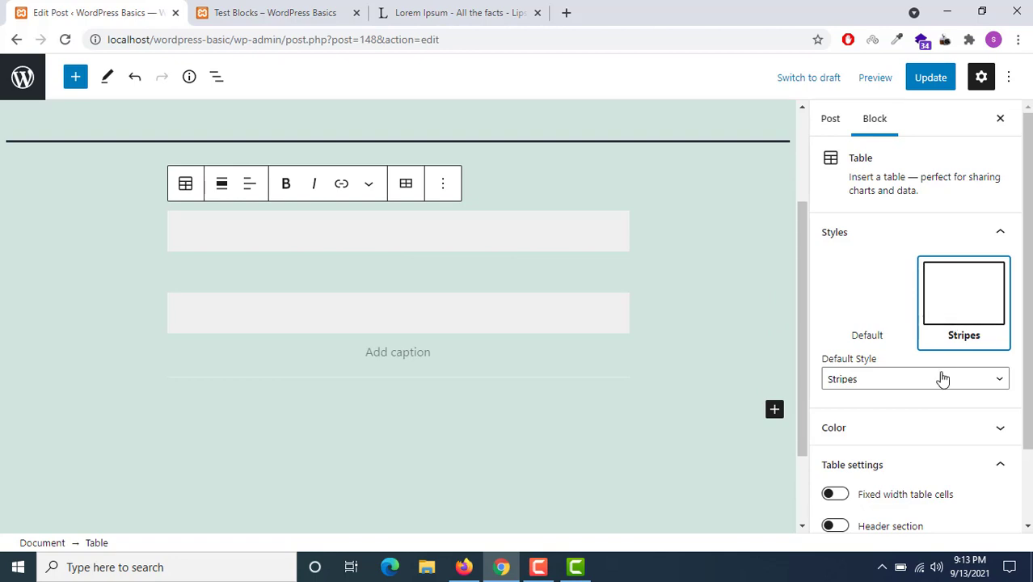
pyautogui.click(857, 285)
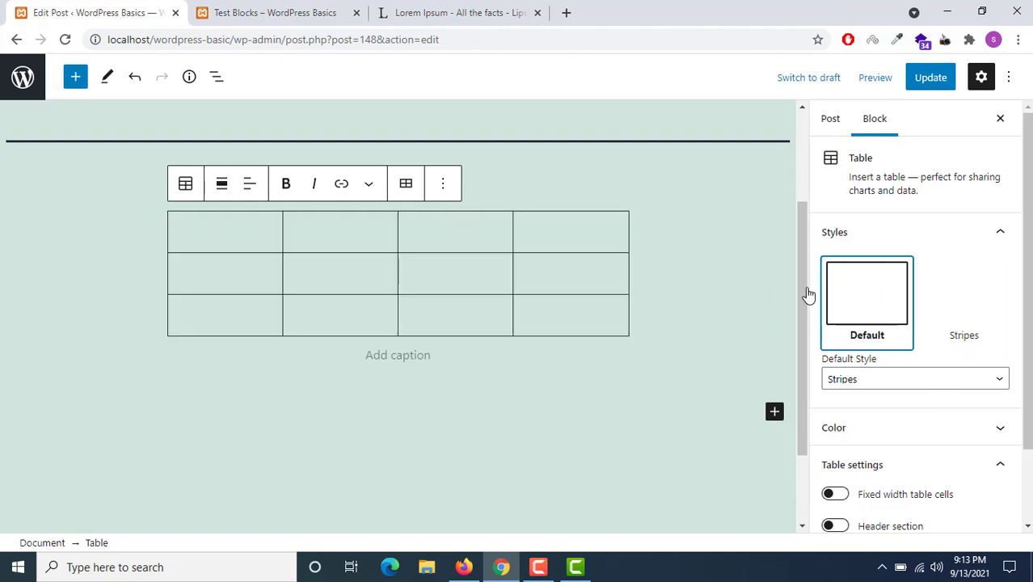
# Fill the table's first row with the column headings Roll, Name, Class and Mobile.
pyautogui.click(228, 232)
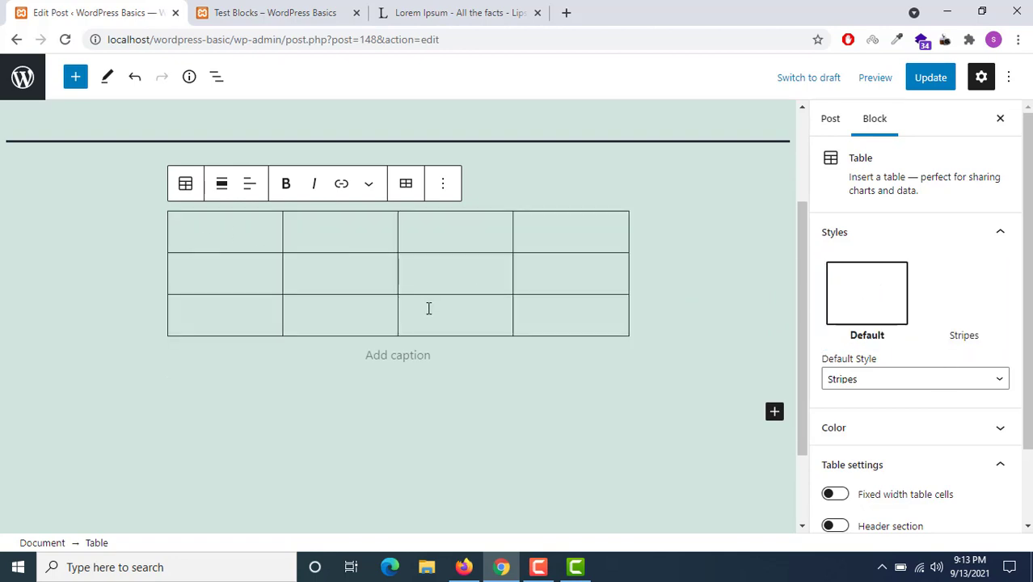
pyautogui.write('Roll')
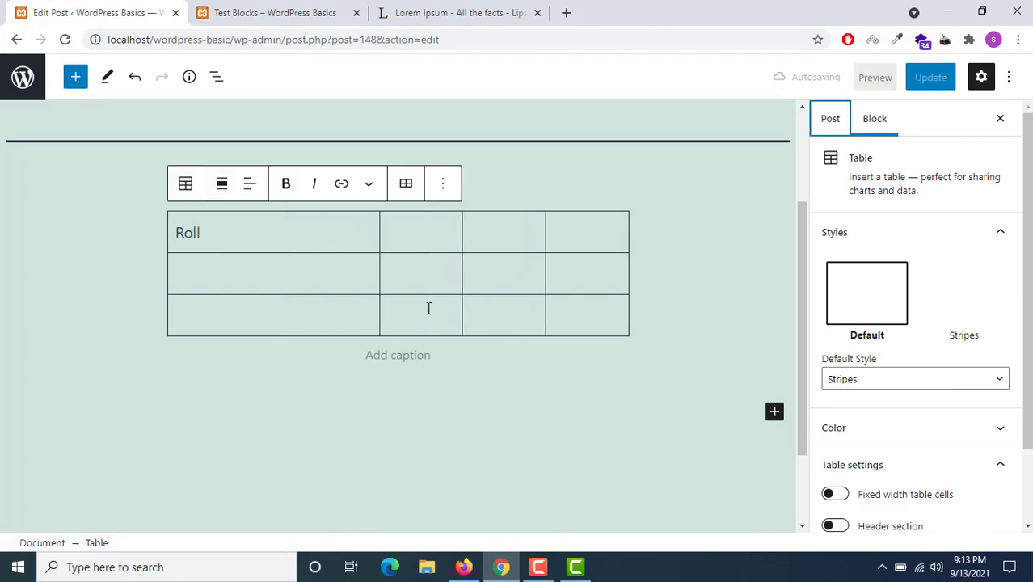
pyautogui.click(417, 232)
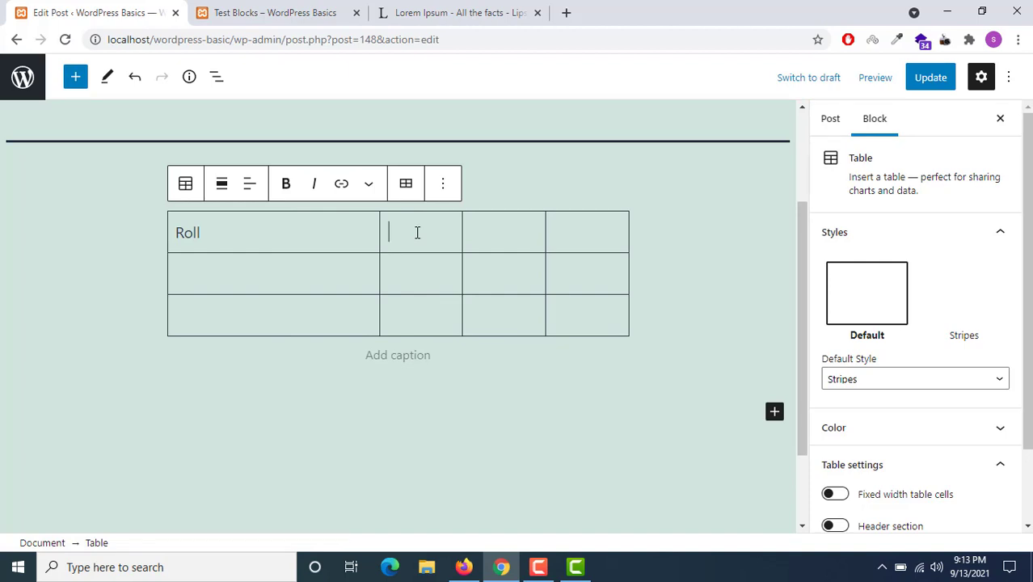
pyautogui.write('Nnam')
pyautogui.press('BackSpace')
pyautogui.press('BackSpace')
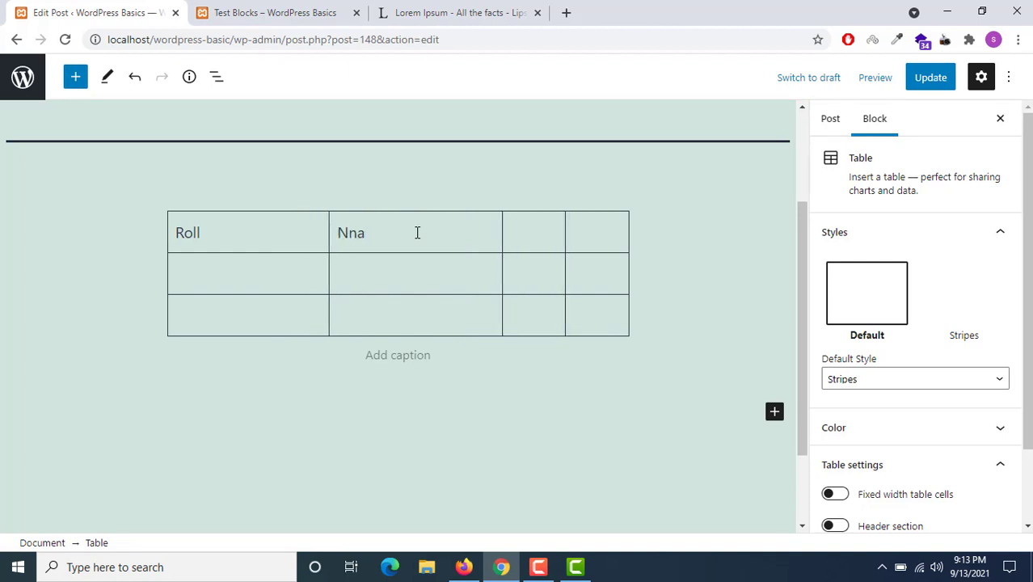
pyautogui.press('BackSpace')
pyautogui.write('ame')
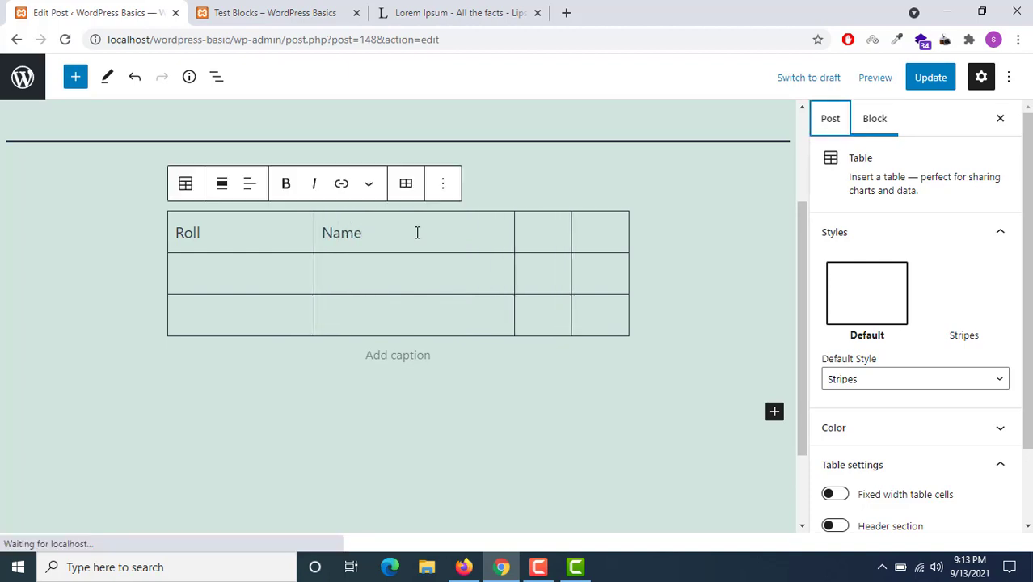
pyautogui.click(519, 240)
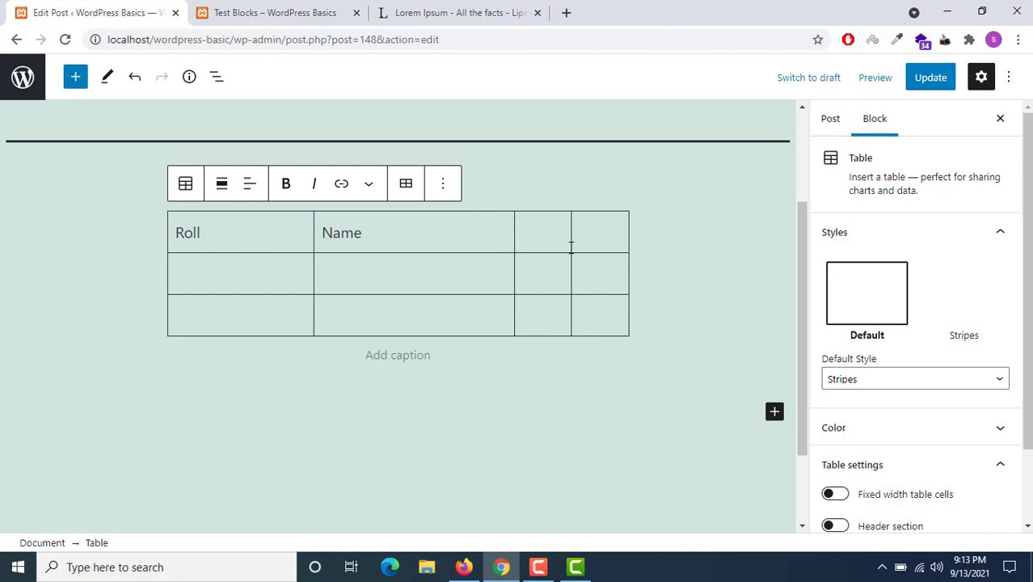
pyautogui.write('Class')
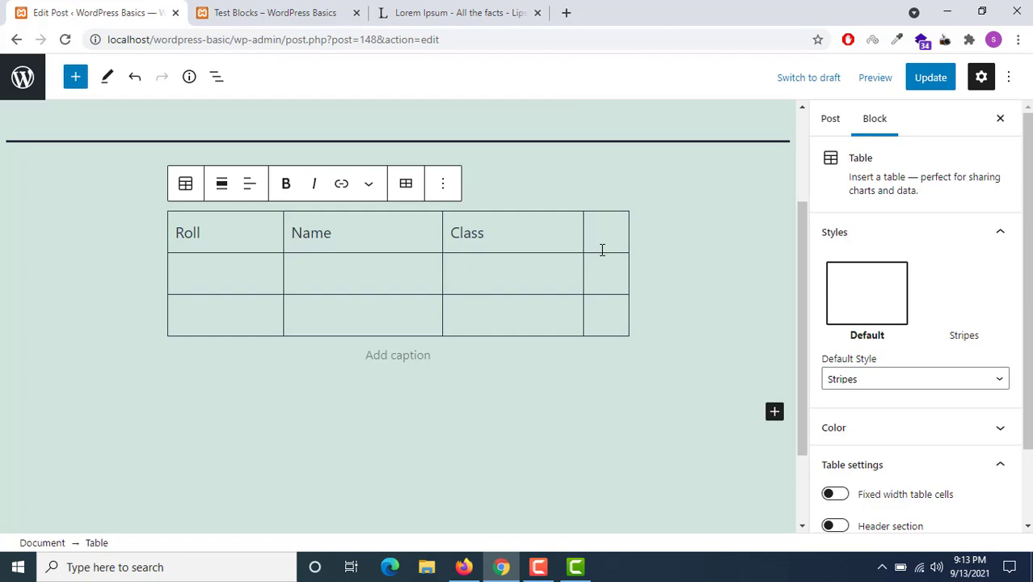
pyautogui.write('MOb')
pyautogui.press('BackSpace')
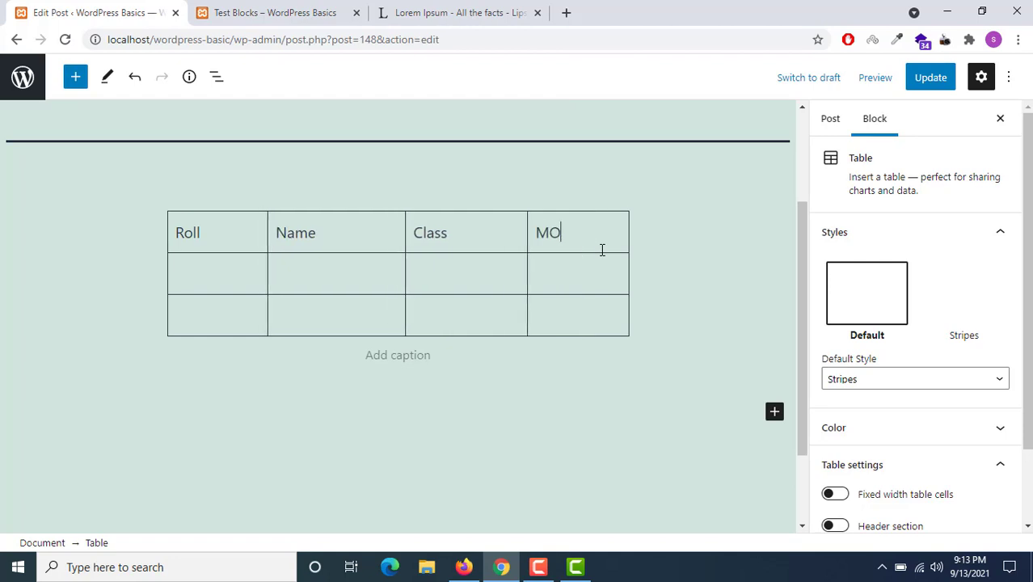
pyautogui.press('BackSpace')
pyautogui.write('obile')
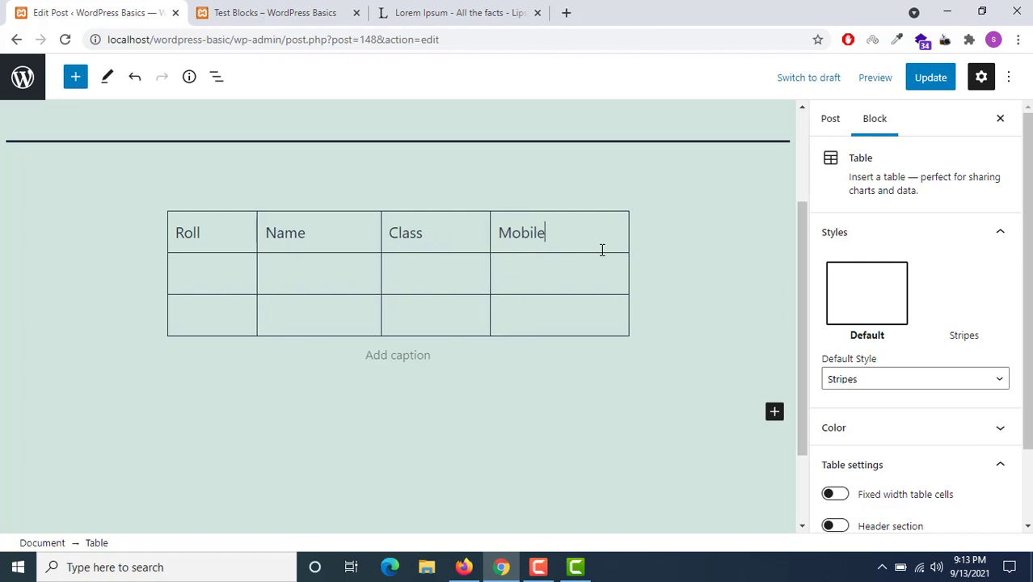
# Fill the second row with roll 101, the student's first name, class X and the mobile number.
pyautogui.click(196, 273)
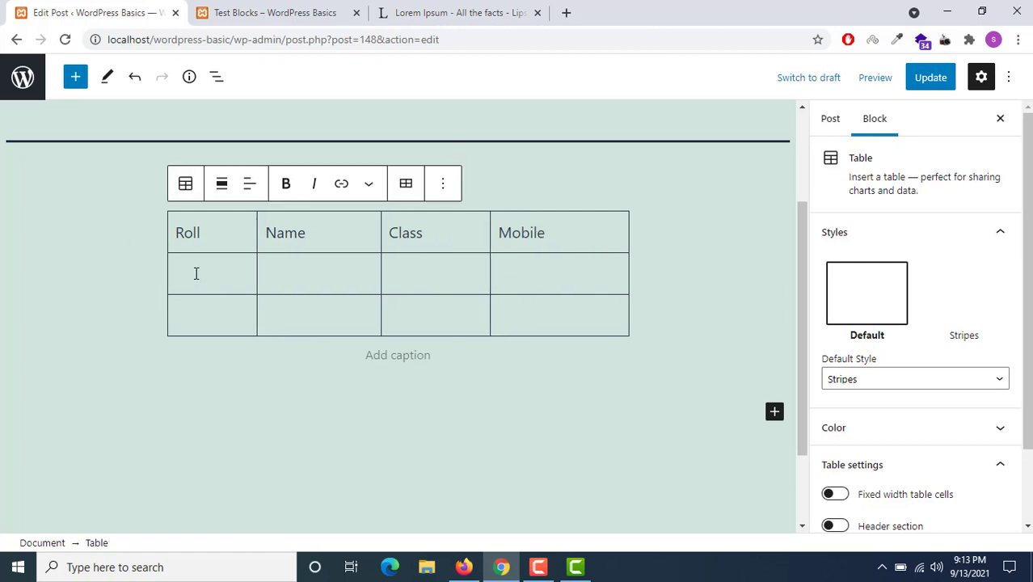
pyautogui.write('1')
pyautogui.write('01')
pyautogui.write('Amit')
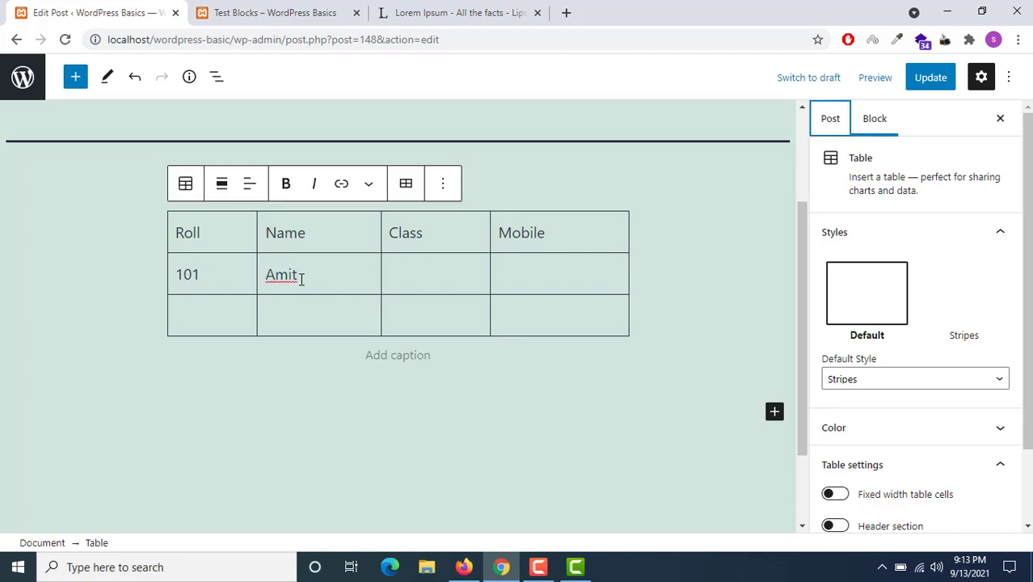
pyautogui.click(430, 278)
pyautogui.write('X')
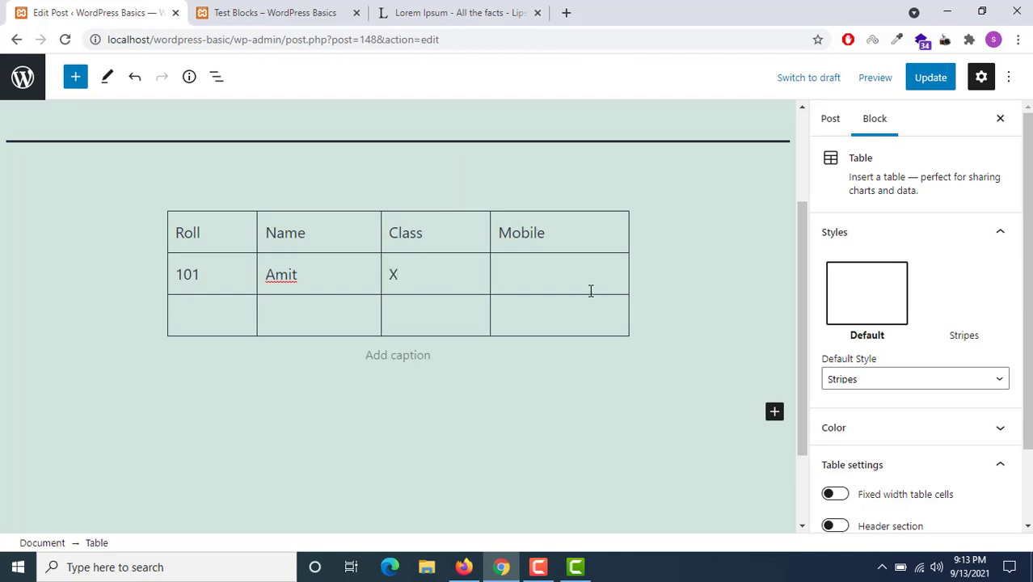
pyautogui.click(565, 280)
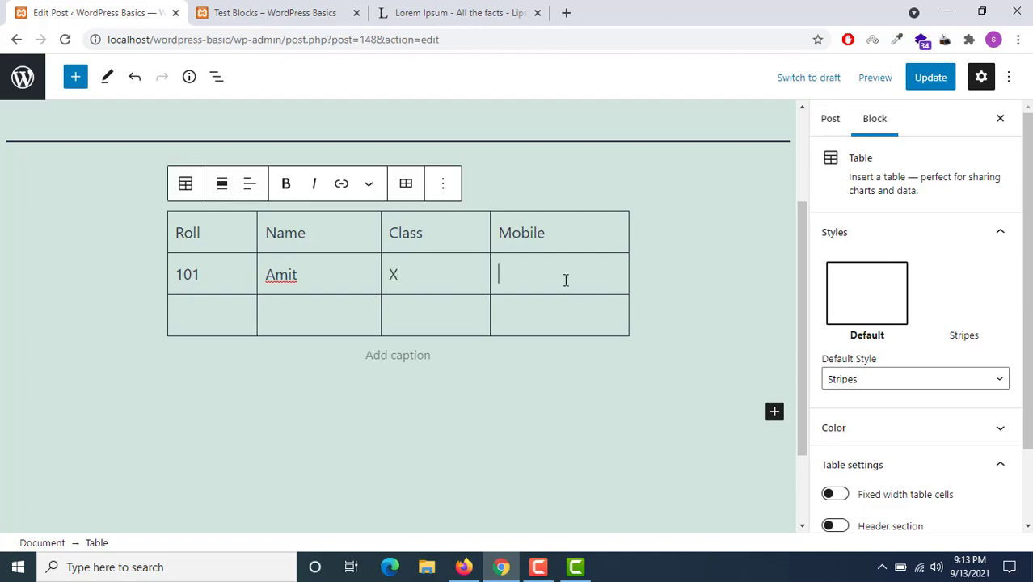
pyautogui.write('123435')
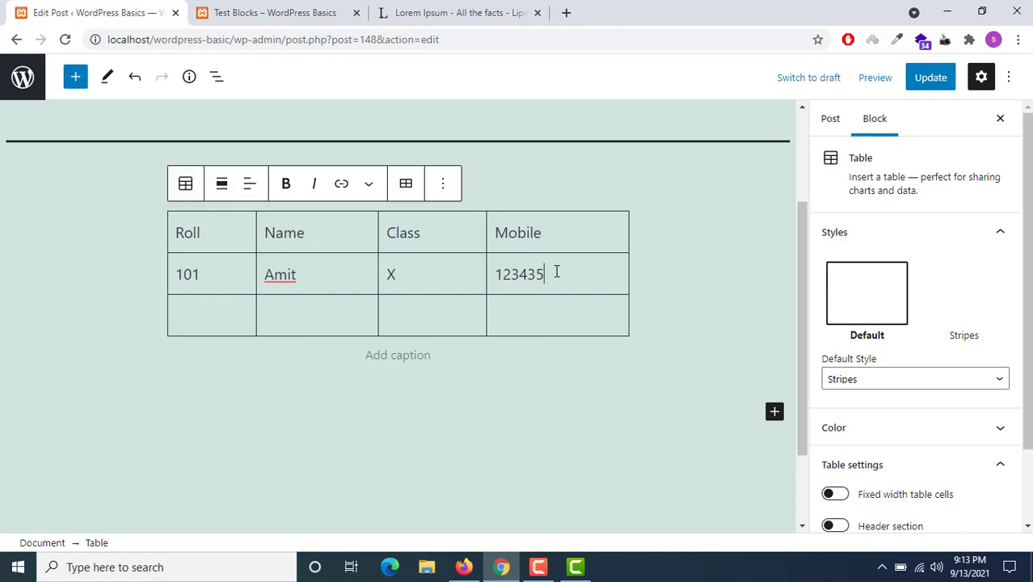
pyautogui.press('BackSpace')
pyautogui.press('BackSpace')
pyautogui.write('4')
pyautogui.press('BackSpace')
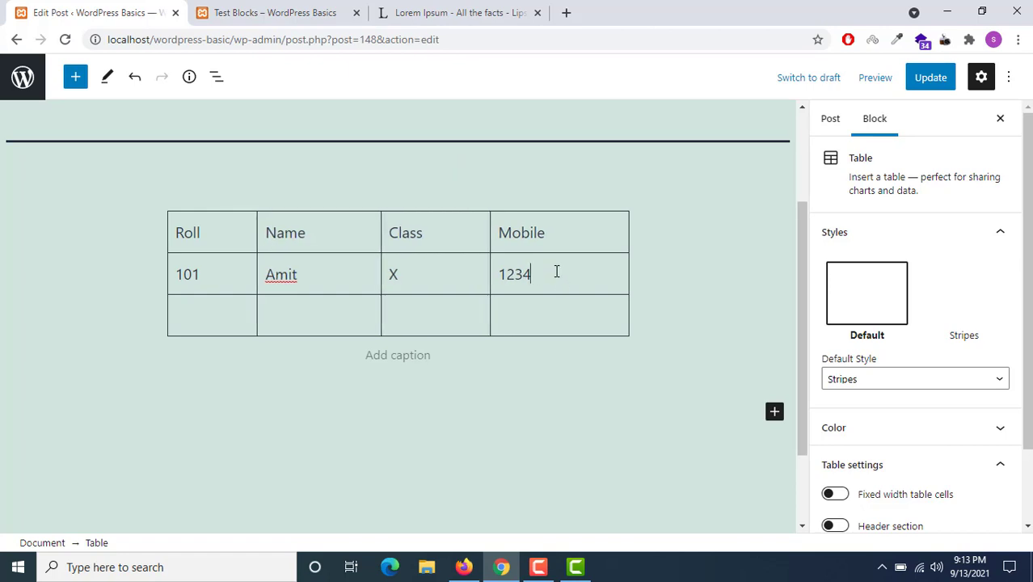
pyautogui.write('5')
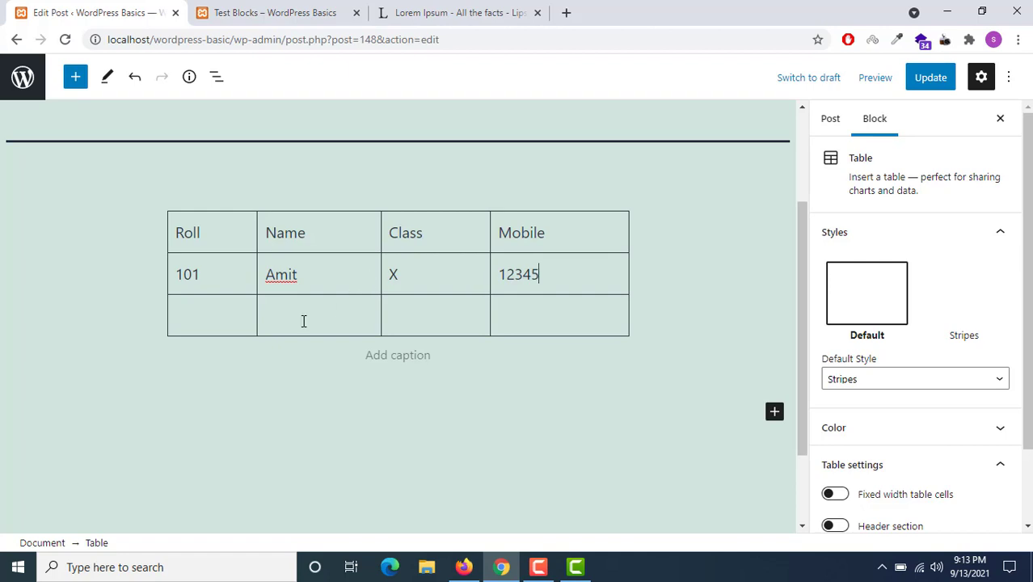
# Fill the third row with roll 102, the student's first name, class XI and the mobile number.
pyautogui.click(202, 318)
pyautogui.write('102')
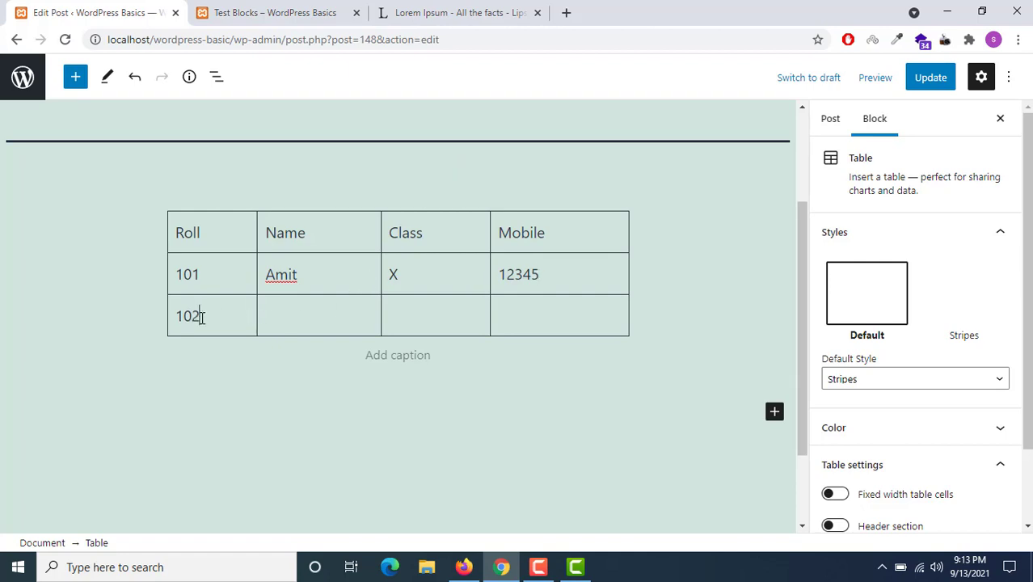
pyautogui.click(286, 321)
pyautogui.write('Ram')
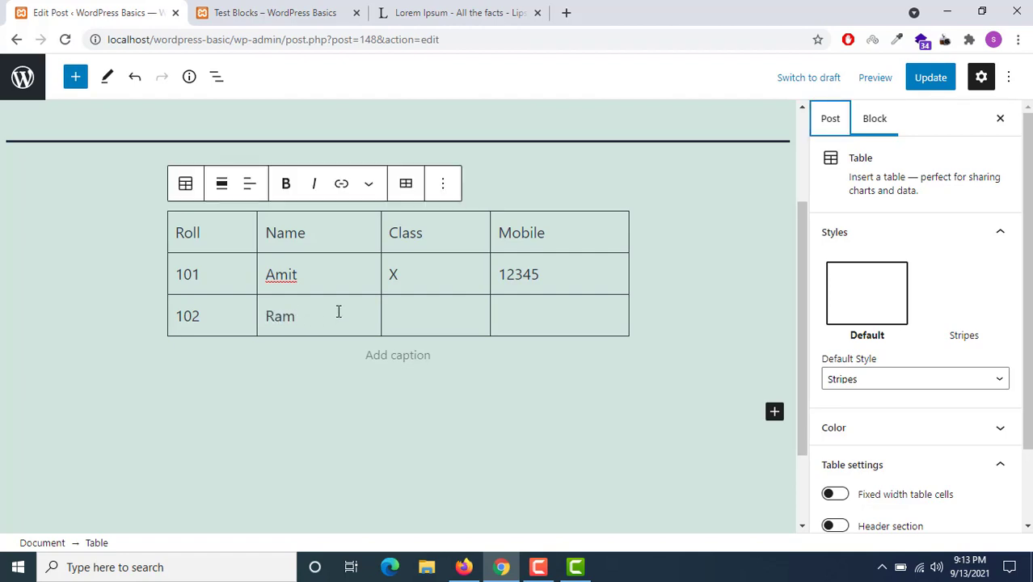
pyautogui.click(396, 313)
pyautogui.write('X')
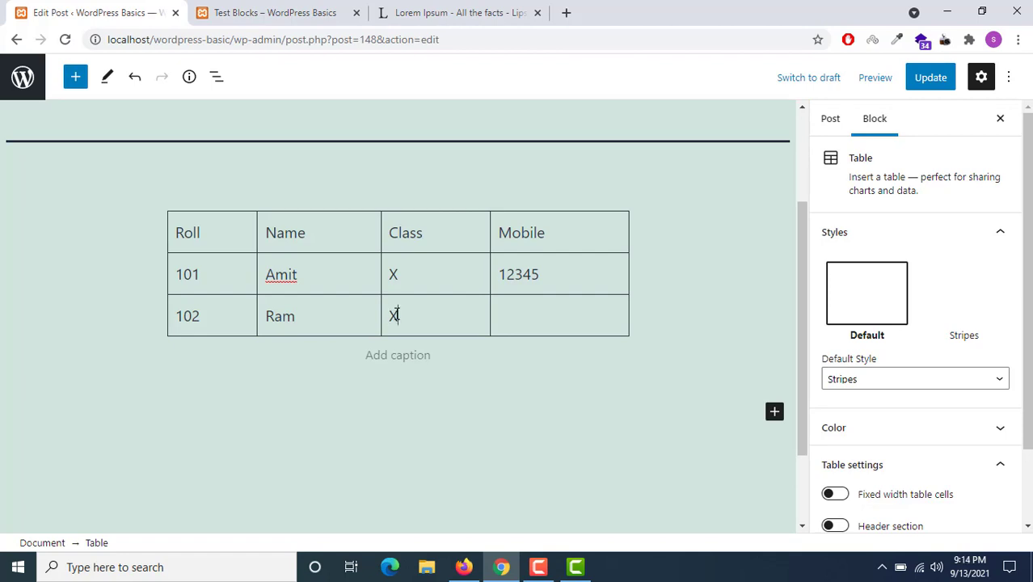
pyautogui.write('I')
pyautogui.click(556, 317)
pyautogui.write('12345')
# Apply the Stripes style to the filled table.
pyautogui.click(681, 279)
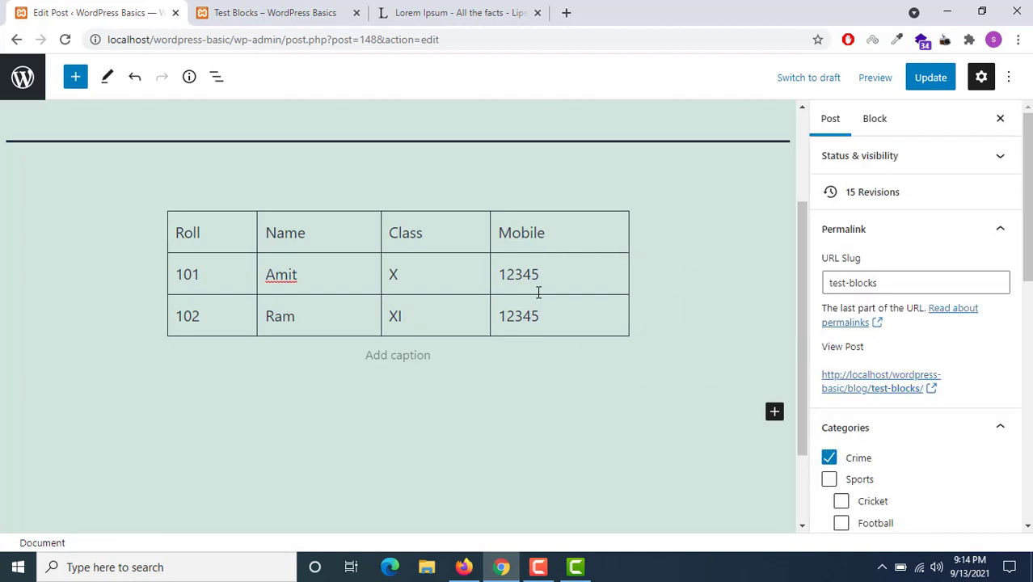
pyautogui.click(594, 259)
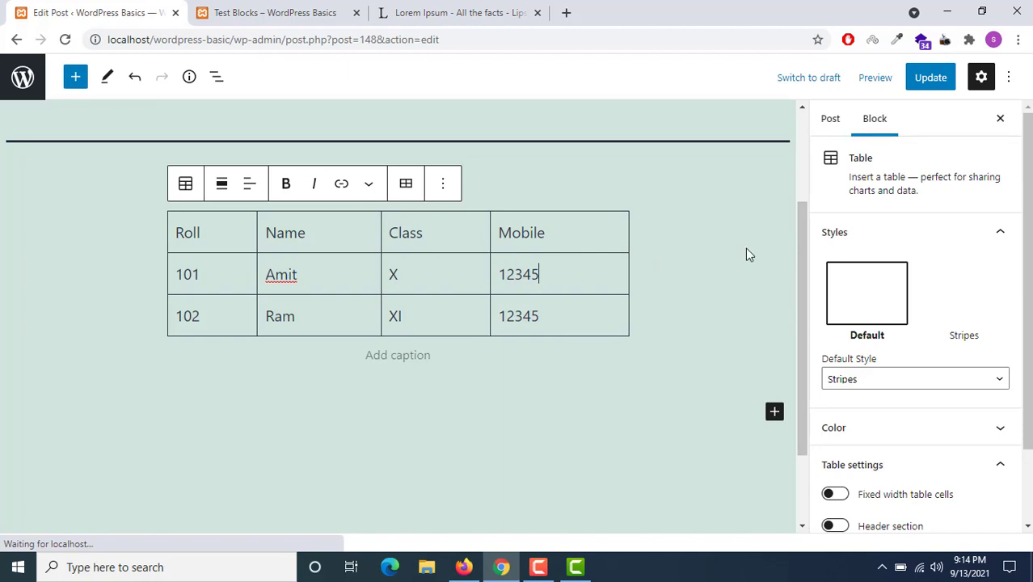
pyautogui.click(963, 323)
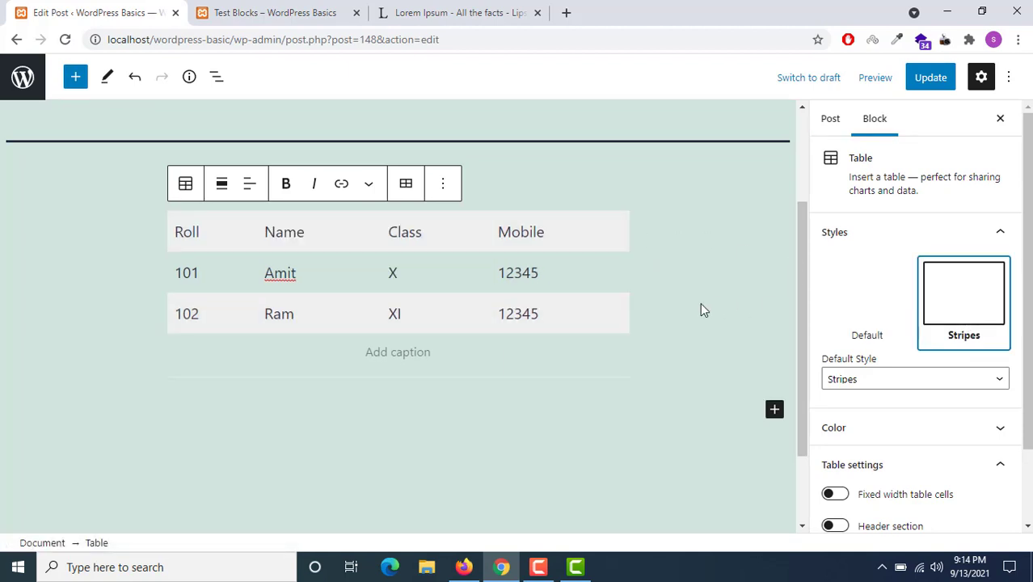
# Try several solid background colours on the striped table and settle on the light purple one.
pyautogui.scroll(-2, 929, 391)
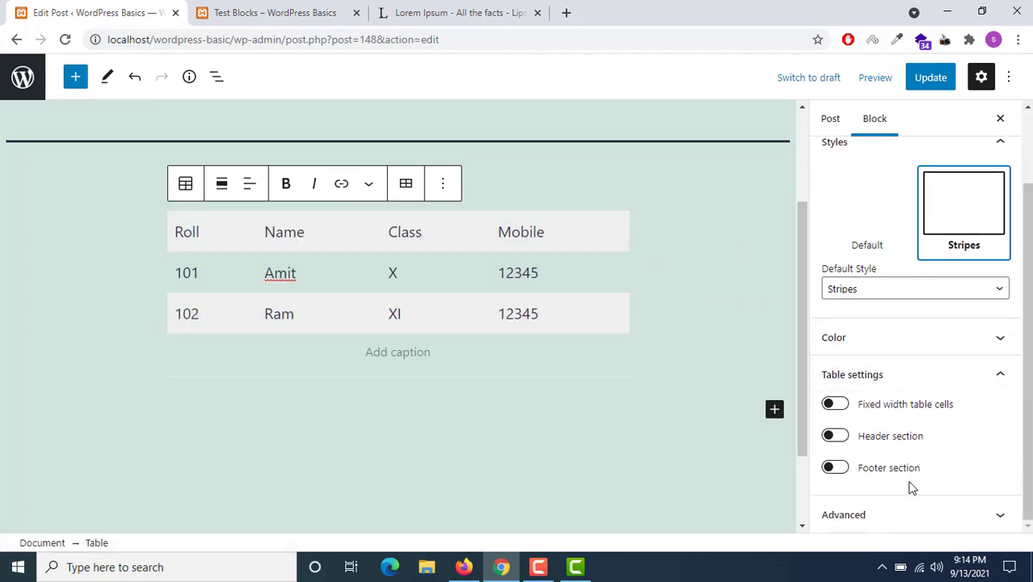
pyautogui.click(910, 512)
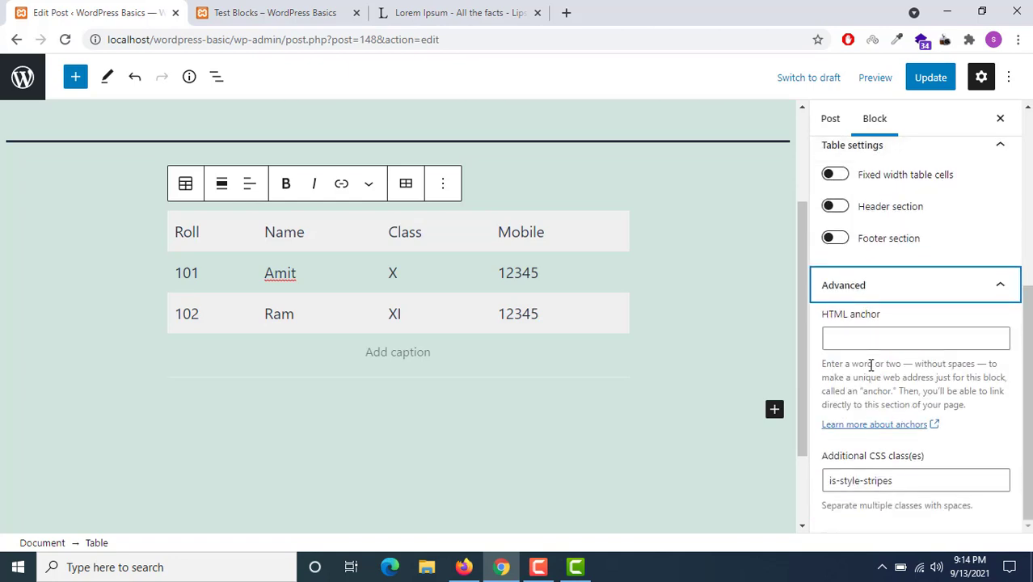
pyautogui.scroll(3, 885, 364)
pyautogui.click(915, 263)
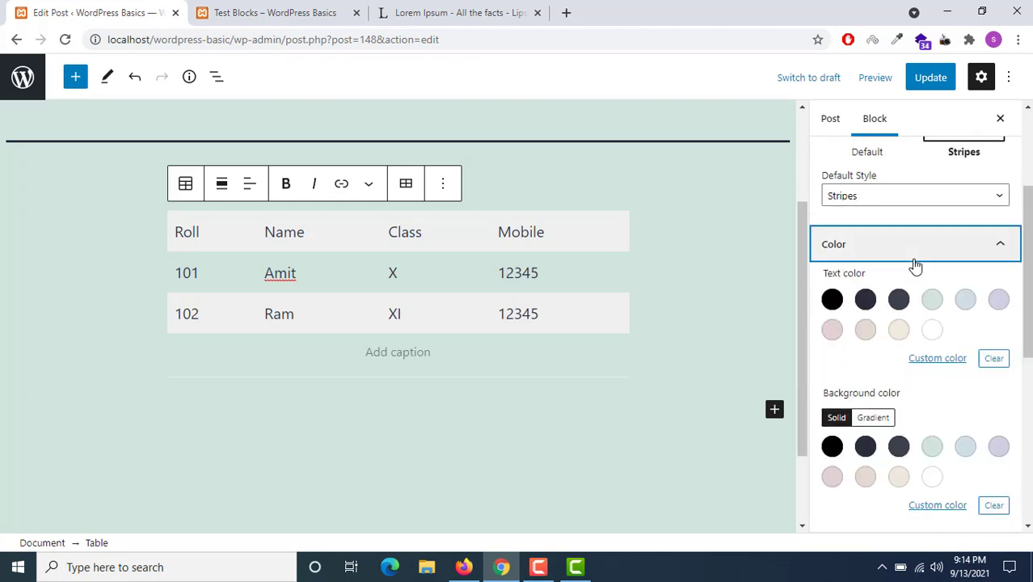
pyautogui.click(931, 447)
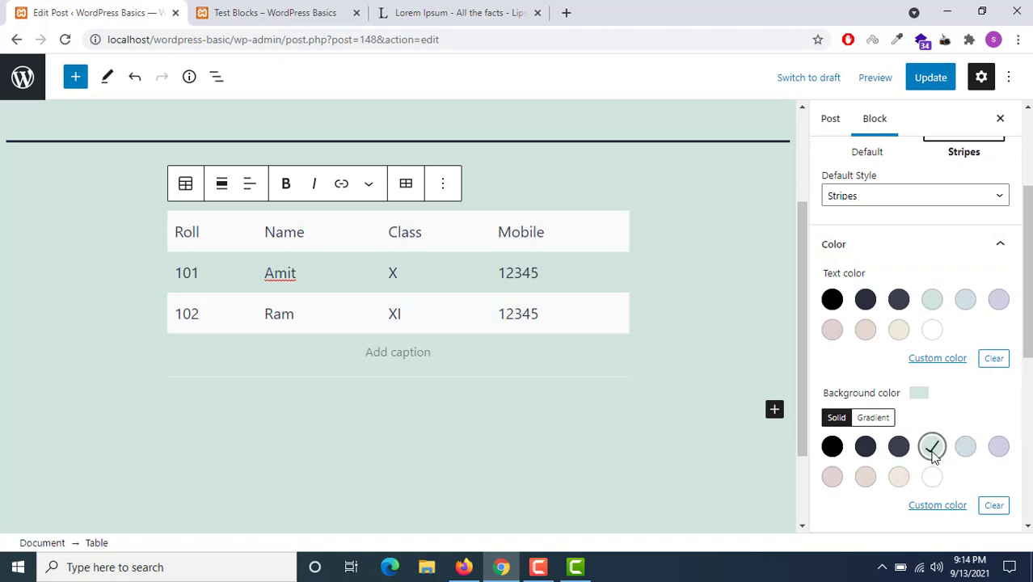
pyautogui.click(194, 275)
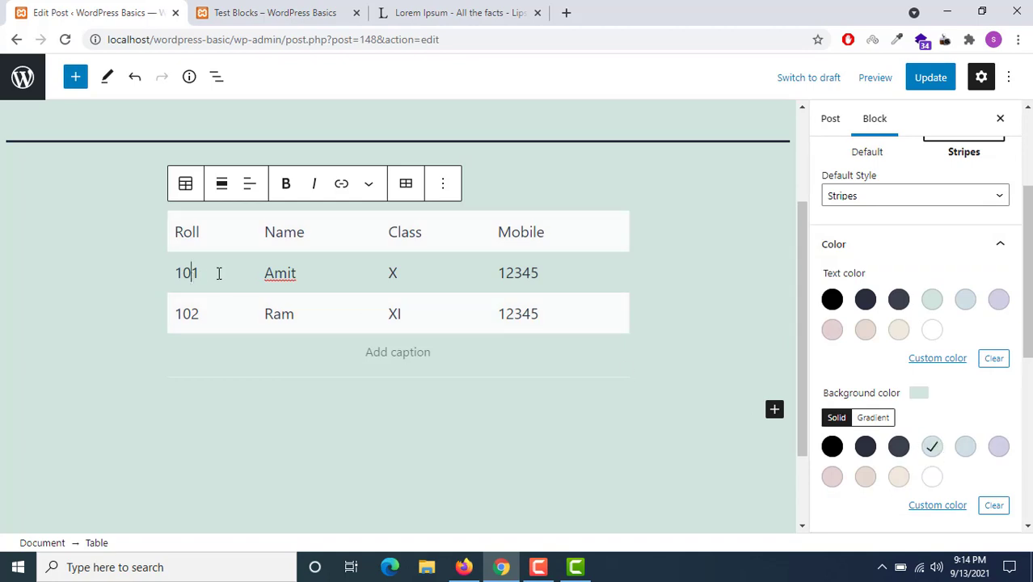
pyautogui.click(898, 448)
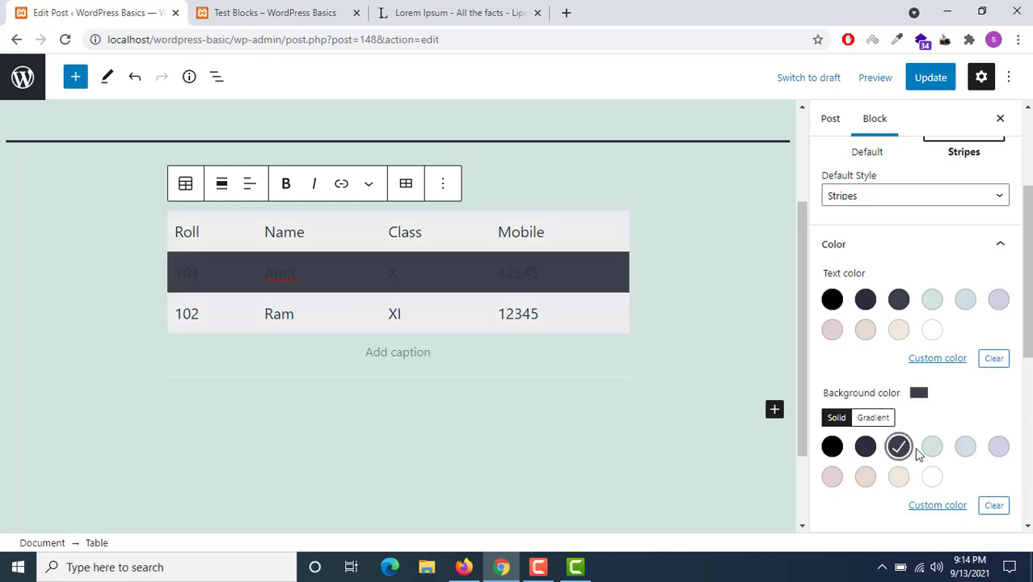
pyautogui.click(929, 448)
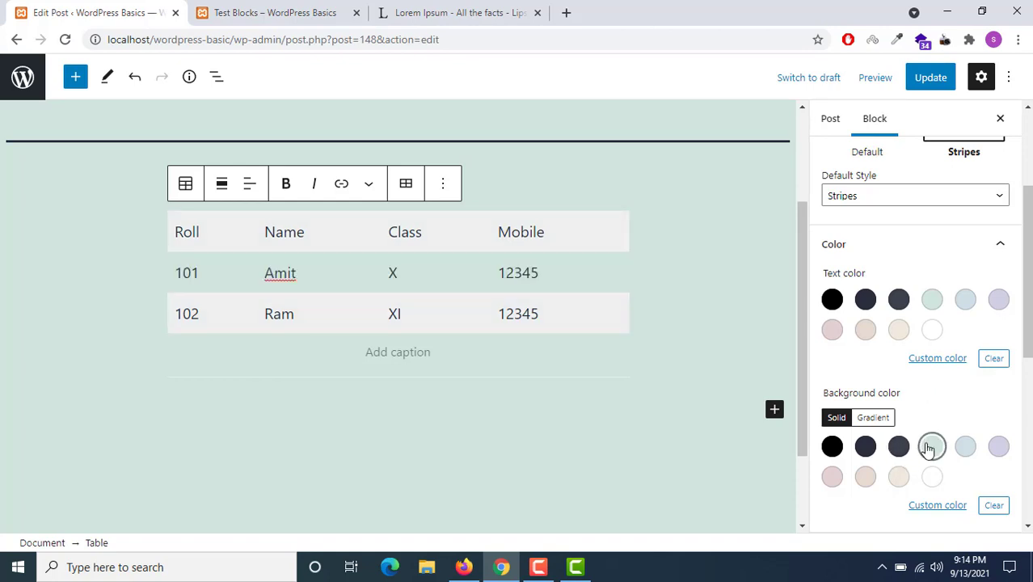
pyautogui.click(967, 448)
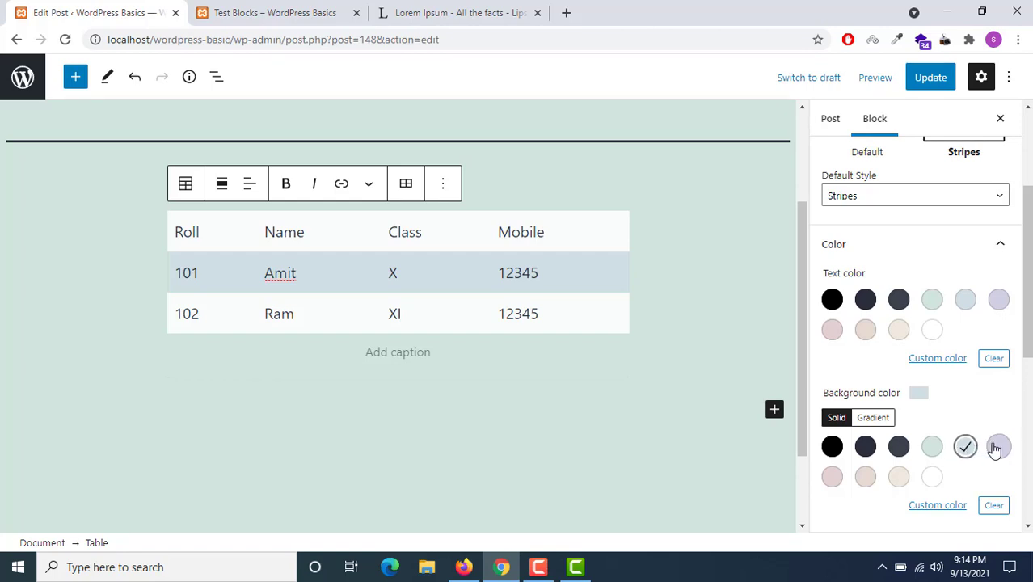
pyautogui.click(998, 447)
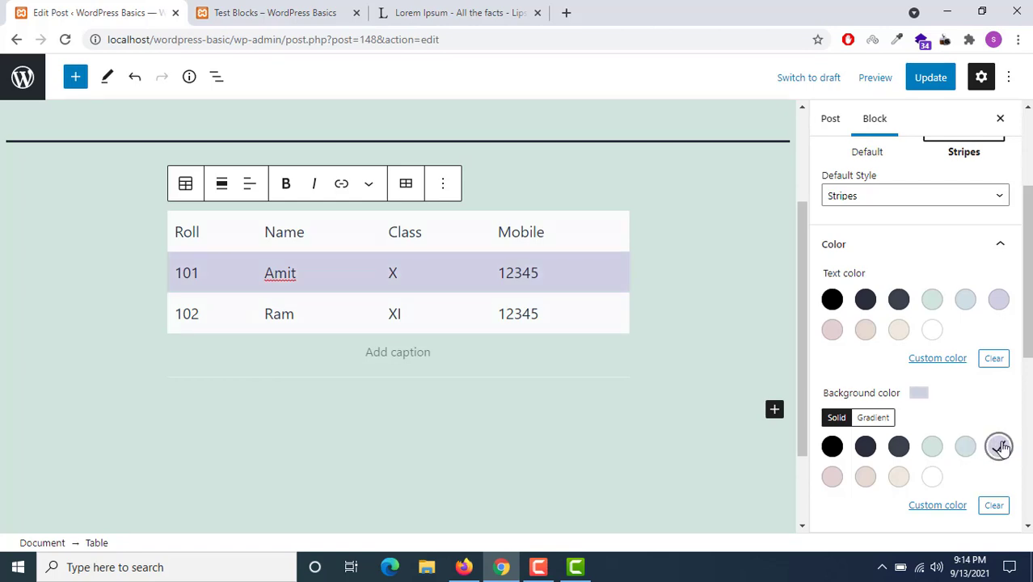
# Turn on the table's header section and move Roll from the first body row into the first header cell.
pyautogui.scroll(-3, 972, 357)
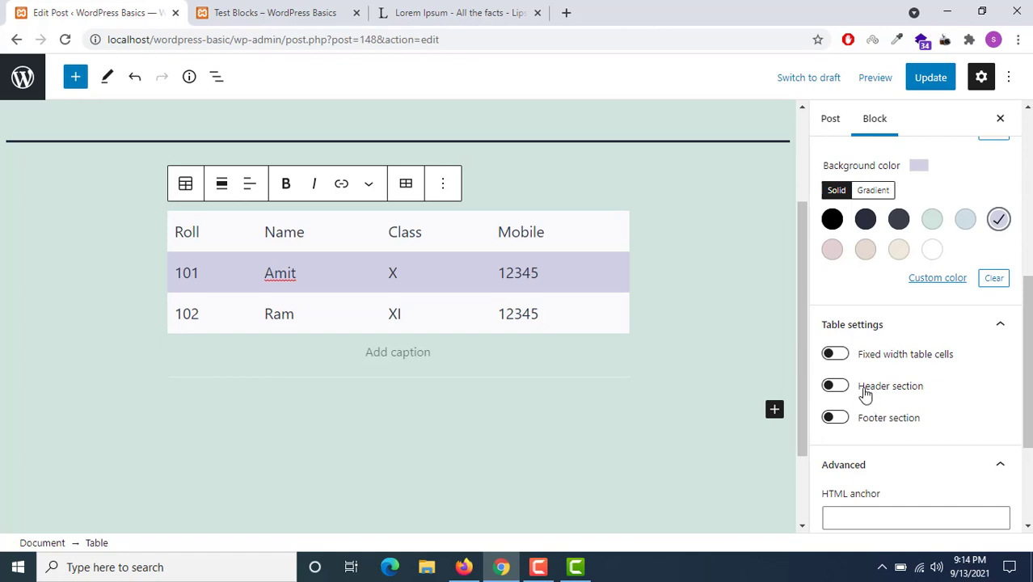
pyautogui.click(836, 387)
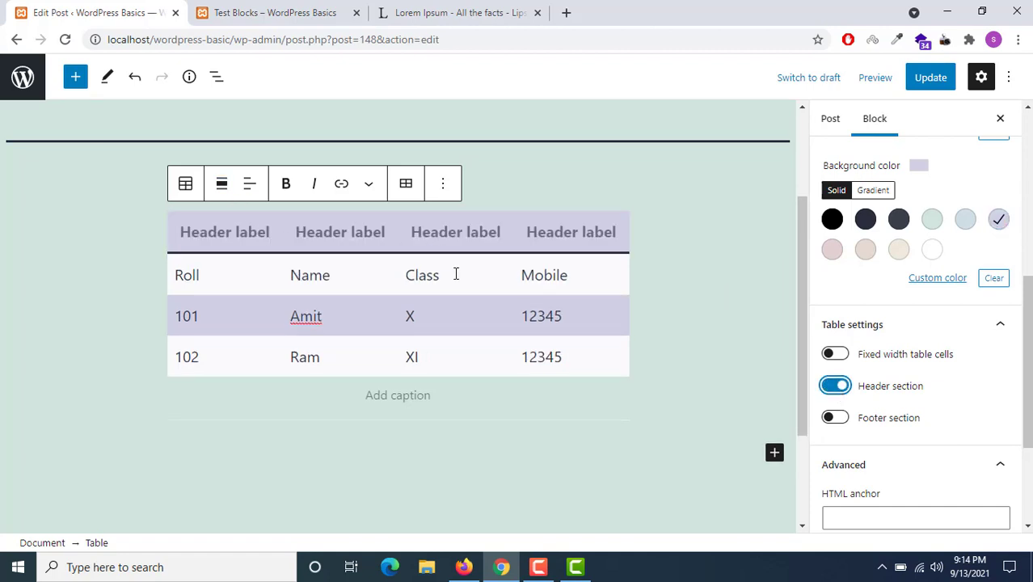
pyautogui.click(205, 272)
pyautogui.moveTo(206, 273); pyautogui.dragTo(172, 275)
pyautogui.hotkey('ctrl', 'c')
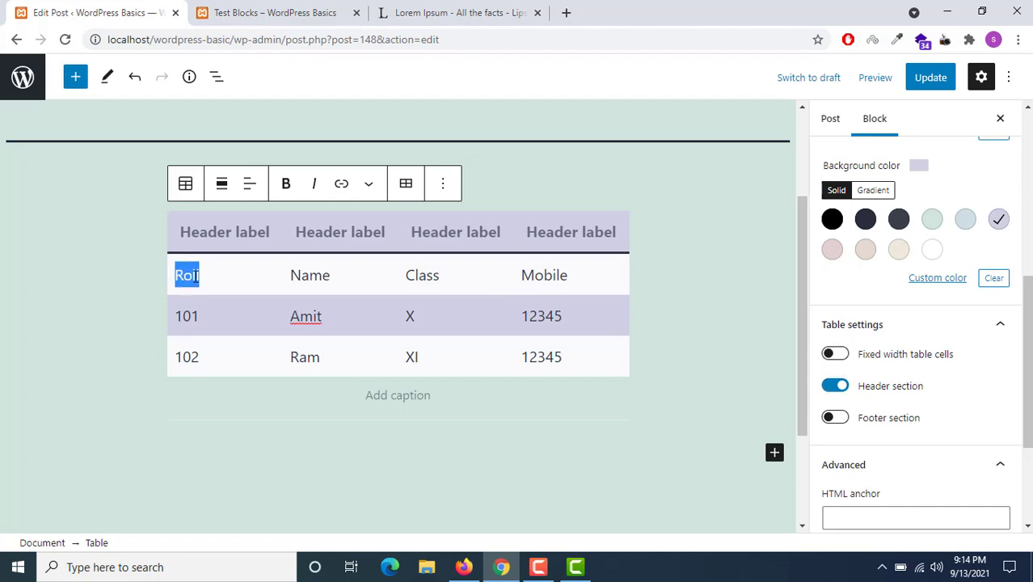
pyautogui.press('BackSpace')
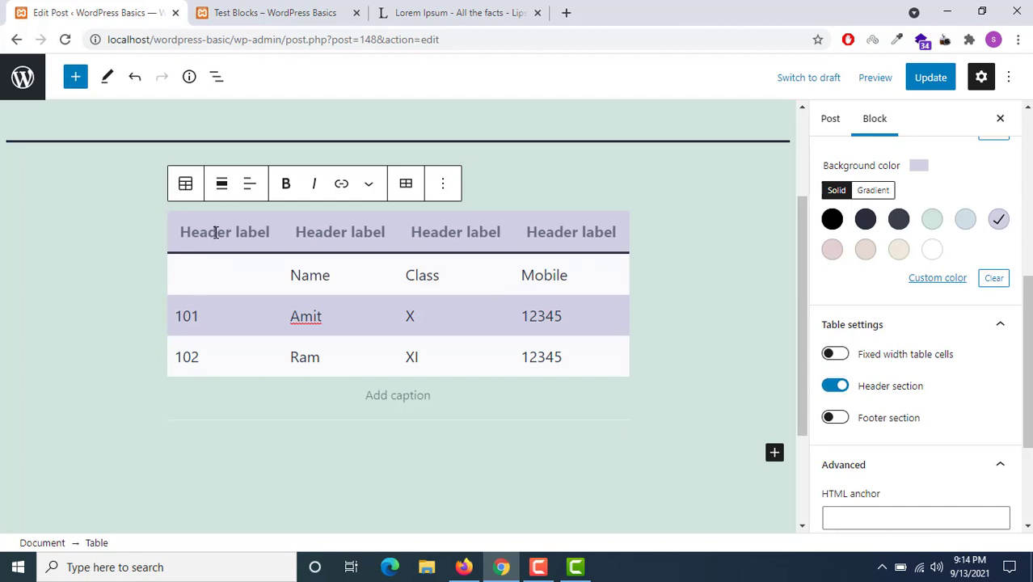
pyautogui.click(215, 233)
pyautogui.hotkey('ctrl', 'v')
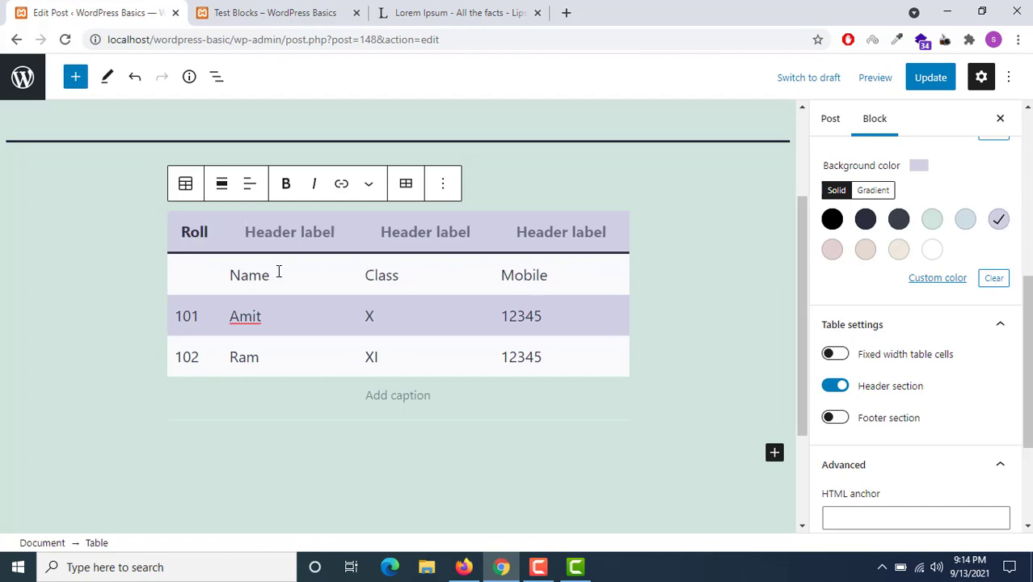
# Move Name, Class and Mobile from the first body row into the remaining header cells above them.
pyautogui.doubleClick(228, 275)
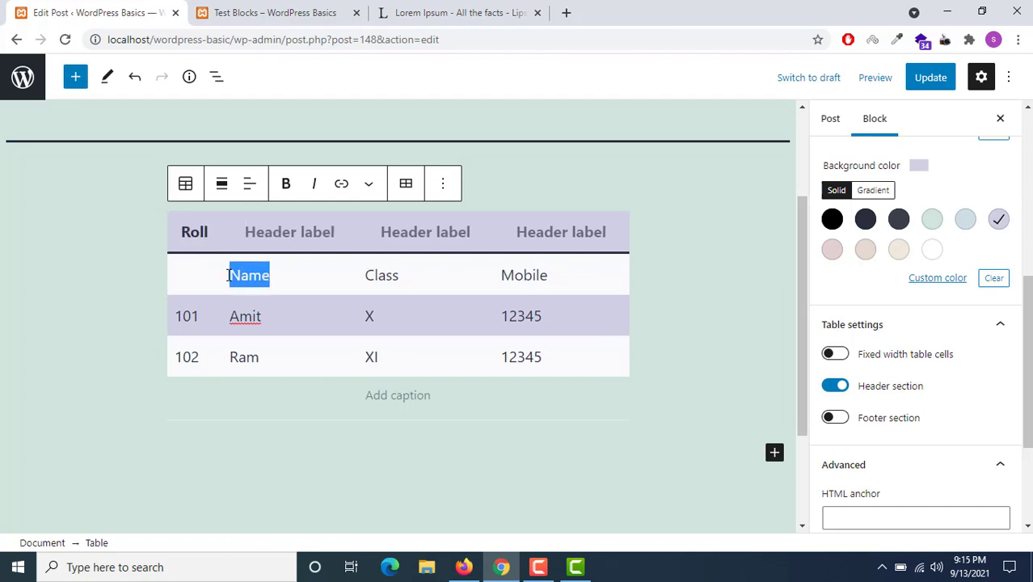
pyautogui.hotkey('ctrl', 'x')
pyautogui.click(277, 235)
pyautogui.hotkey('ctrl', 'v')
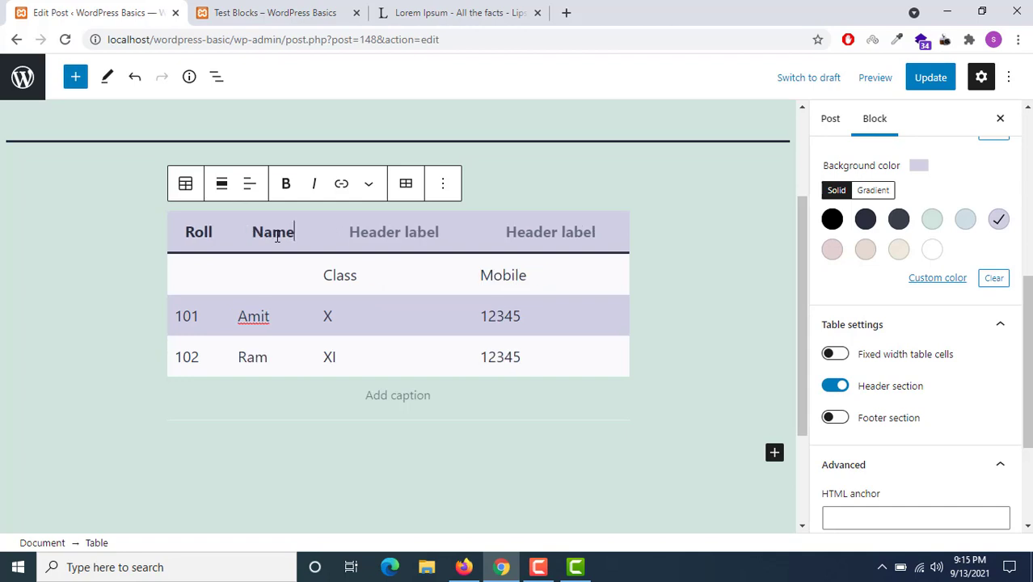
pyautogui.doubleClick(312, 275)
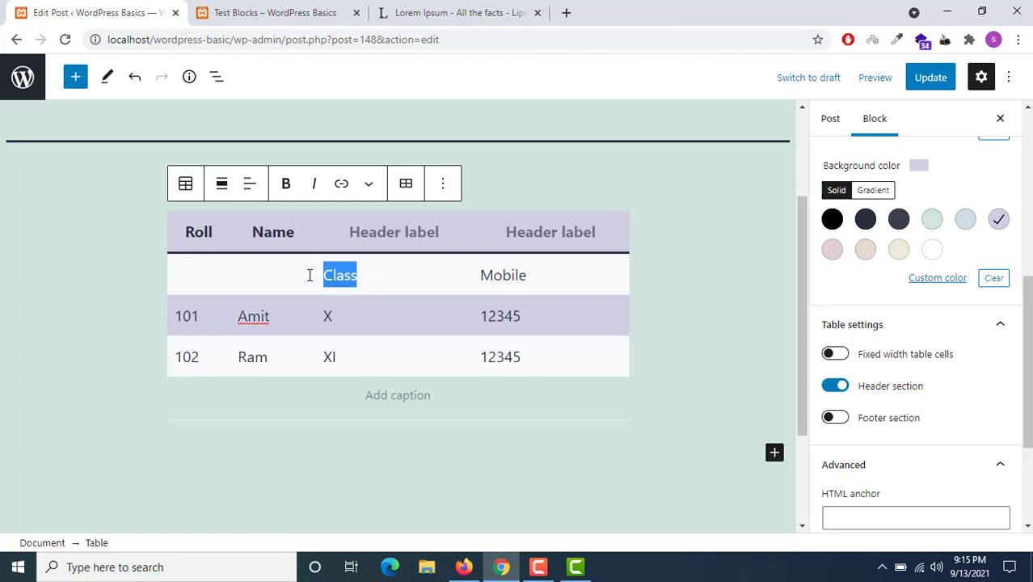
pyautogui.hotkey('ctrl', 'x')
pyautogui.click(385, 235)
pyautogui.hotkey('ctrl', 'v')
pyautogui.moveTo(497, 272); pyautogui.dragTo(436, 272)
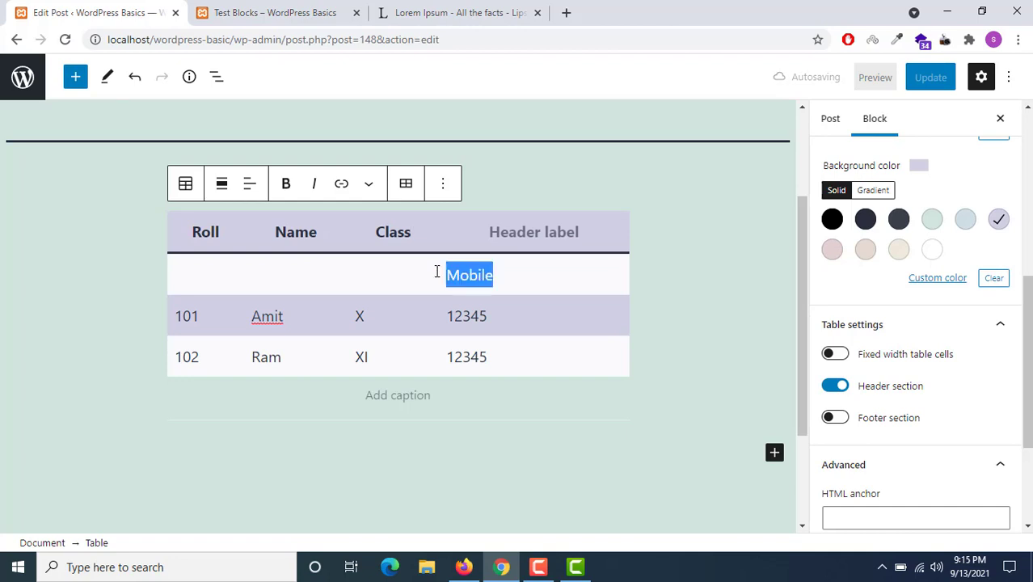
pyautogui.hotkey('ctrl', 'x')
pyautogui.click(538, 231)
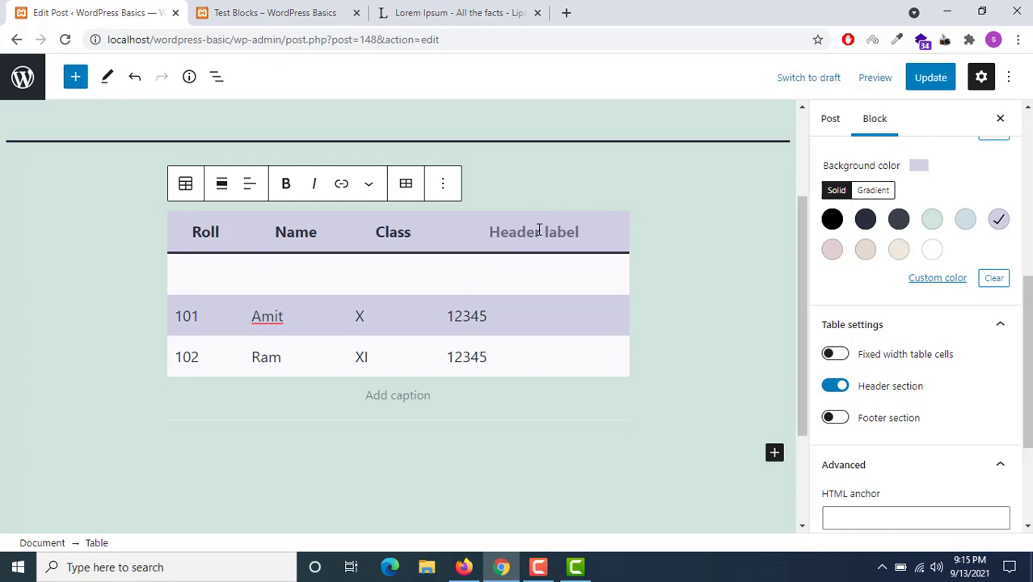
pyautogui.hotkey('ctrl', 'v')
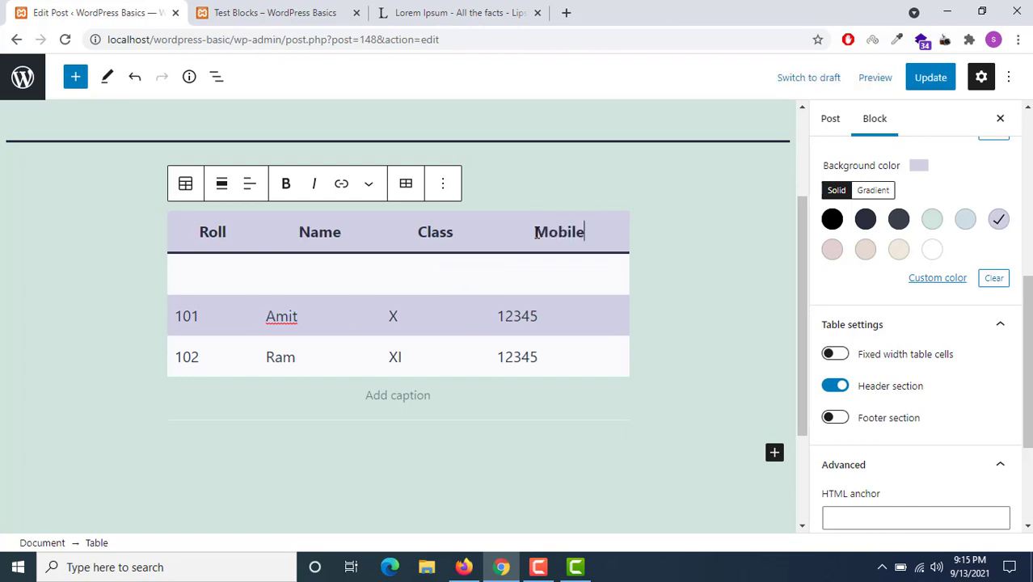
# Try the table's footer section and switch it back off.
pyautogui.click(839, 420)
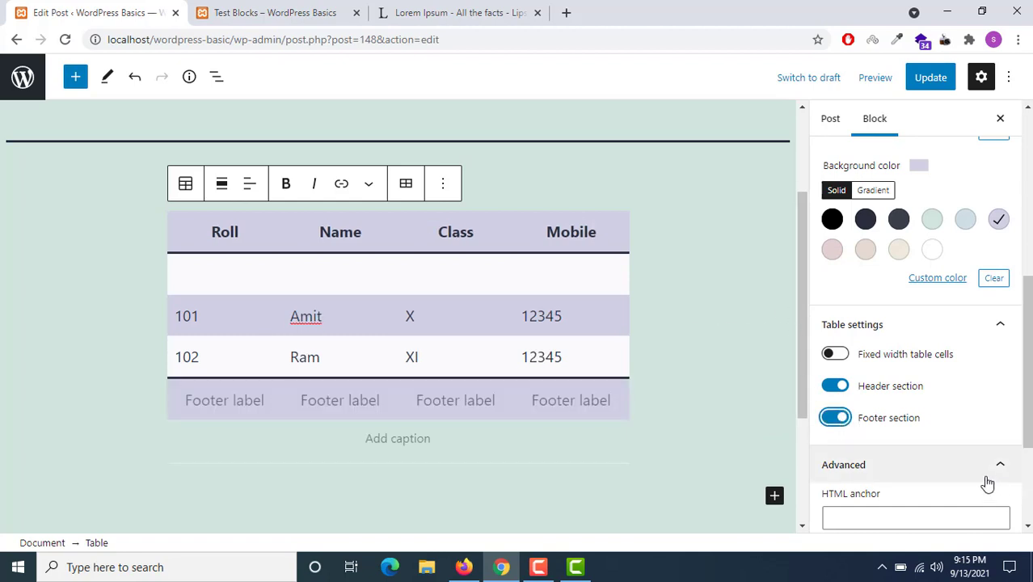
pyautogui.click(833, 418)
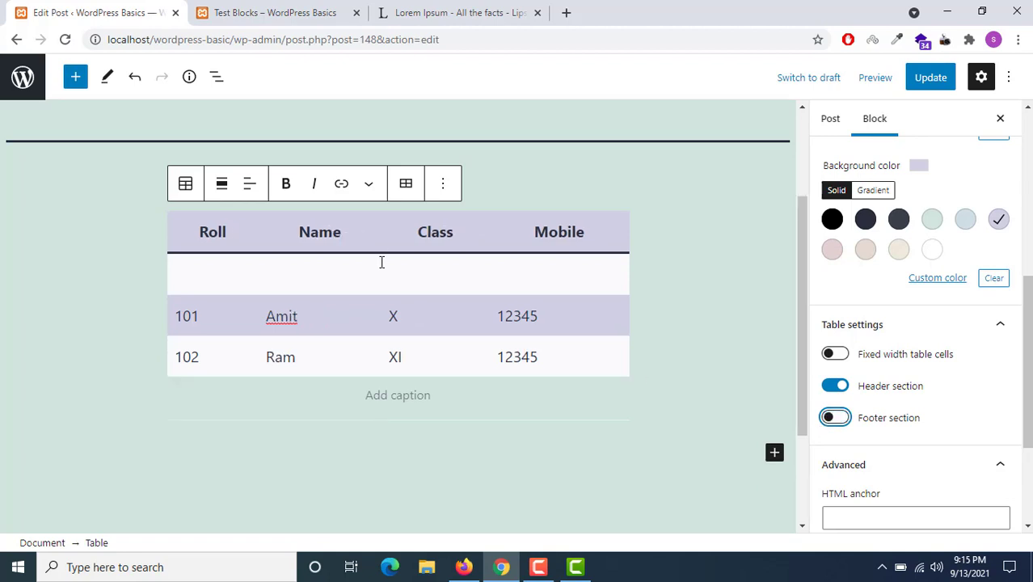
# Delete the empty row directly below the table's header.
pyautogui.click(412, 260)
pyautogui.click(408, 185)
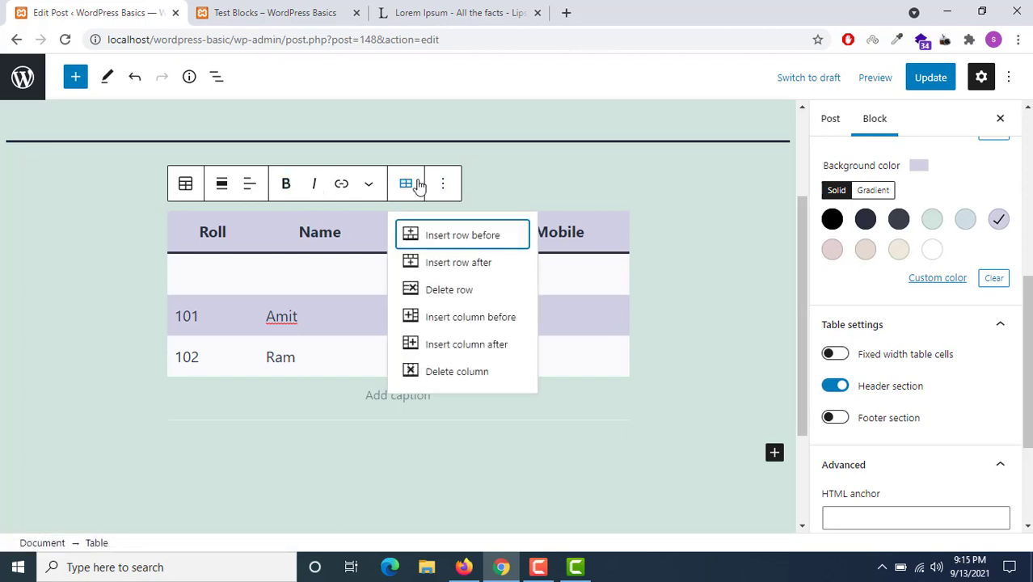
pyautogui.click(448, 290)
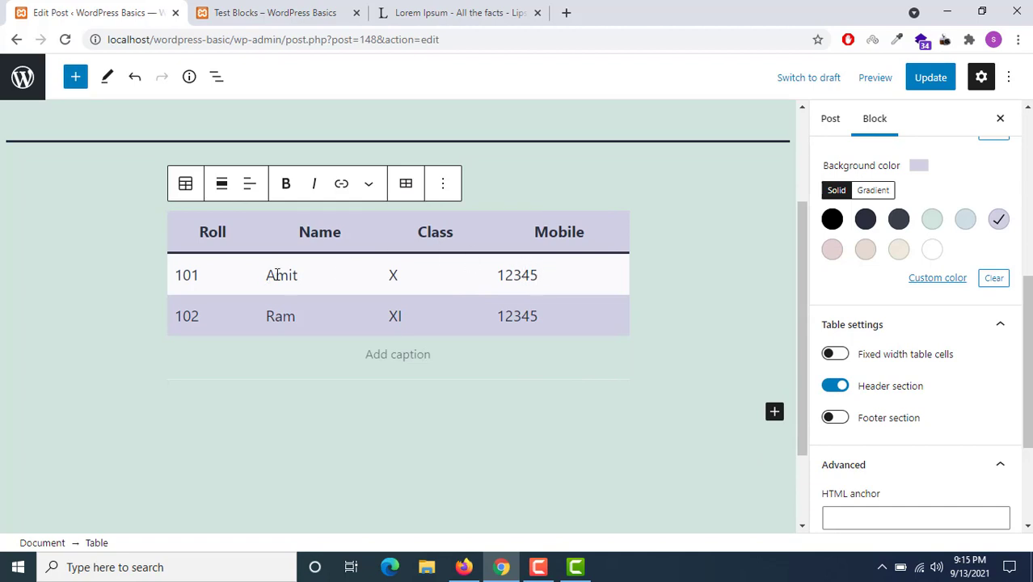
# Insert an empty row after the row with roll 101.
pyautogui.click(406, 186)
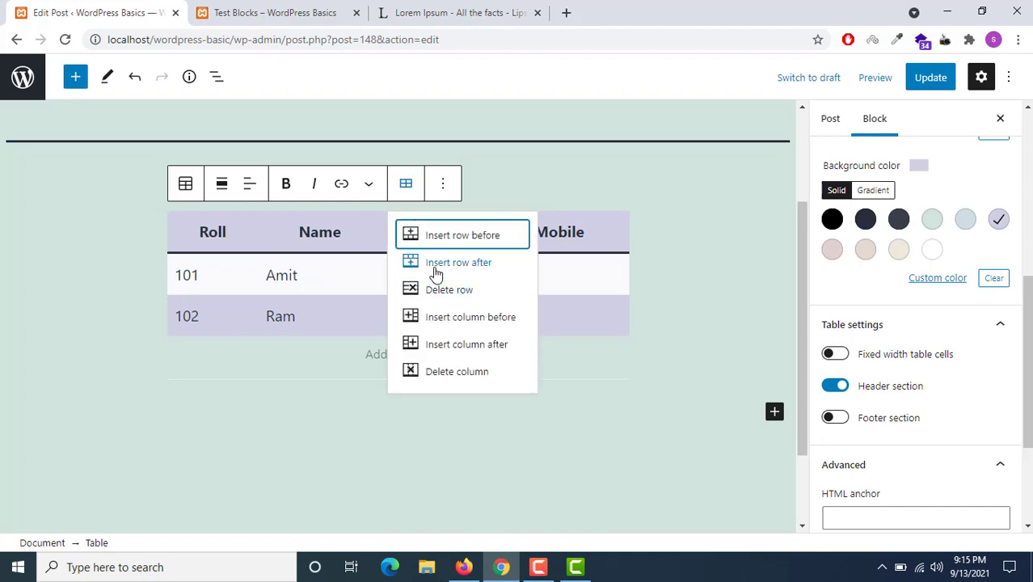
pyautogui.click(437, 267)
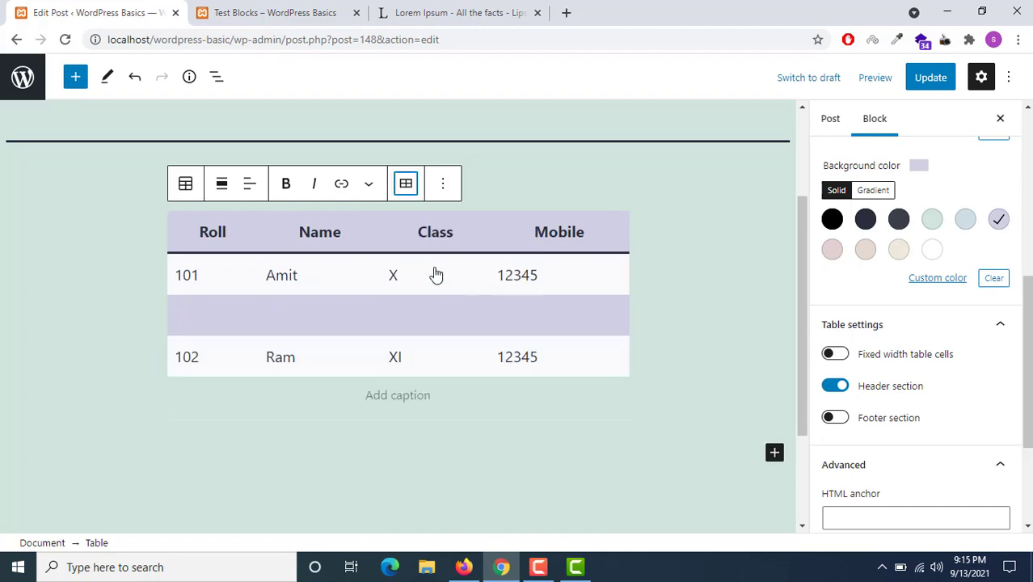
pyautogui.click(427, 314)
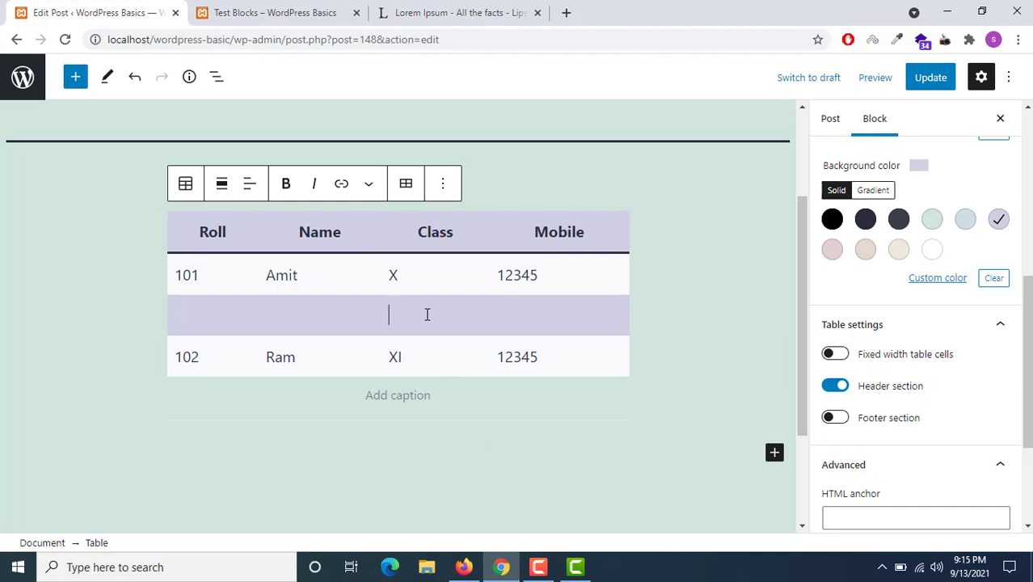
# Try inserting a column before the Class column and undo the insertion.
pyautogui.click(448, 357)
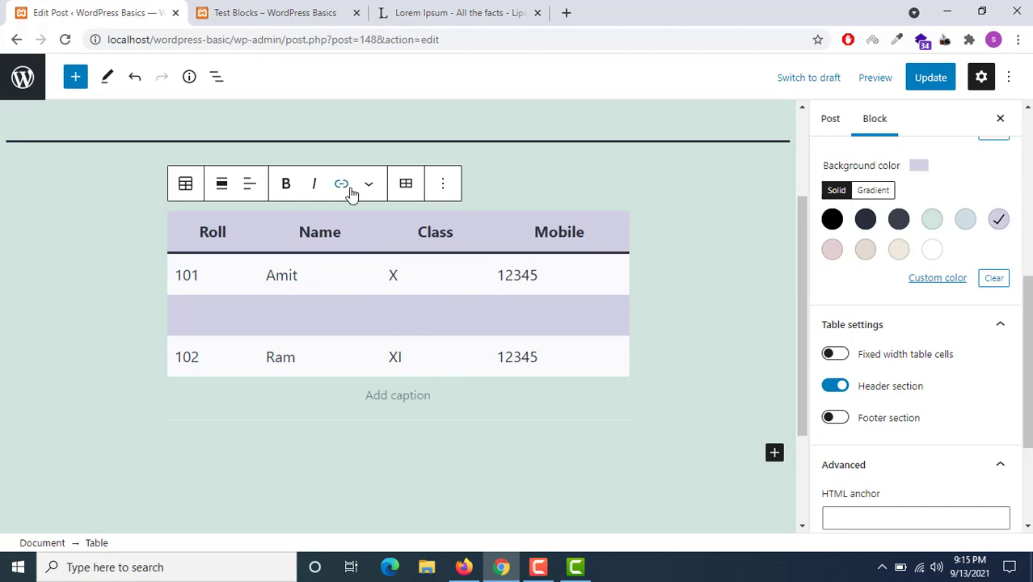
pyautogui.click(406, 185)
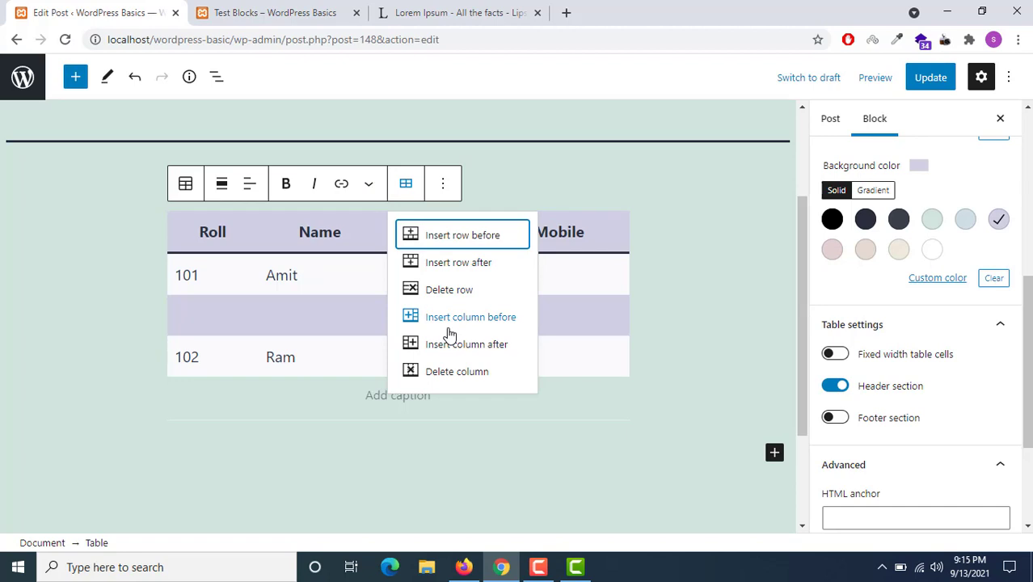
pyautogui.click(449, 319)
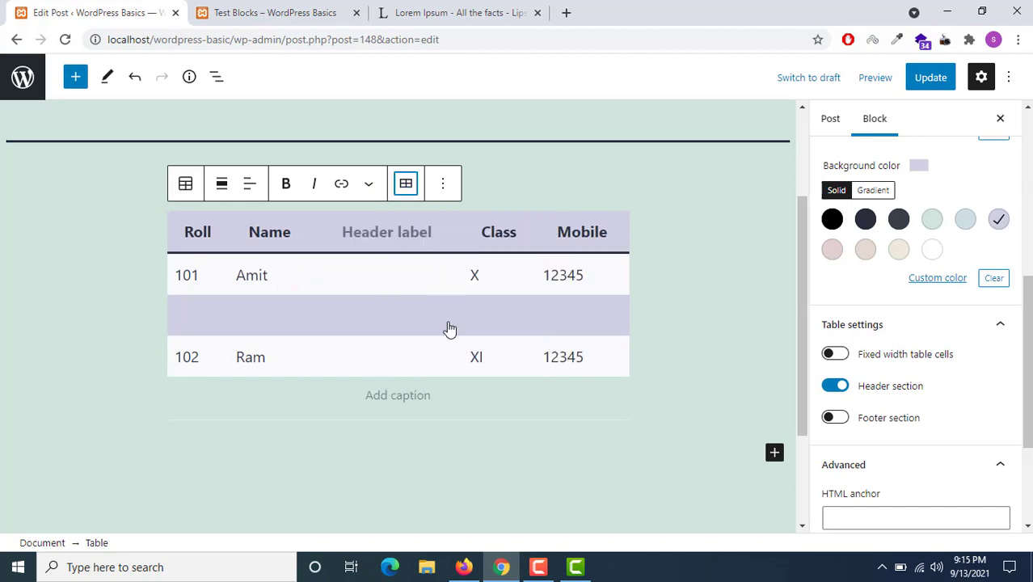
pyautogui.hotkey('ctrl', 'z')
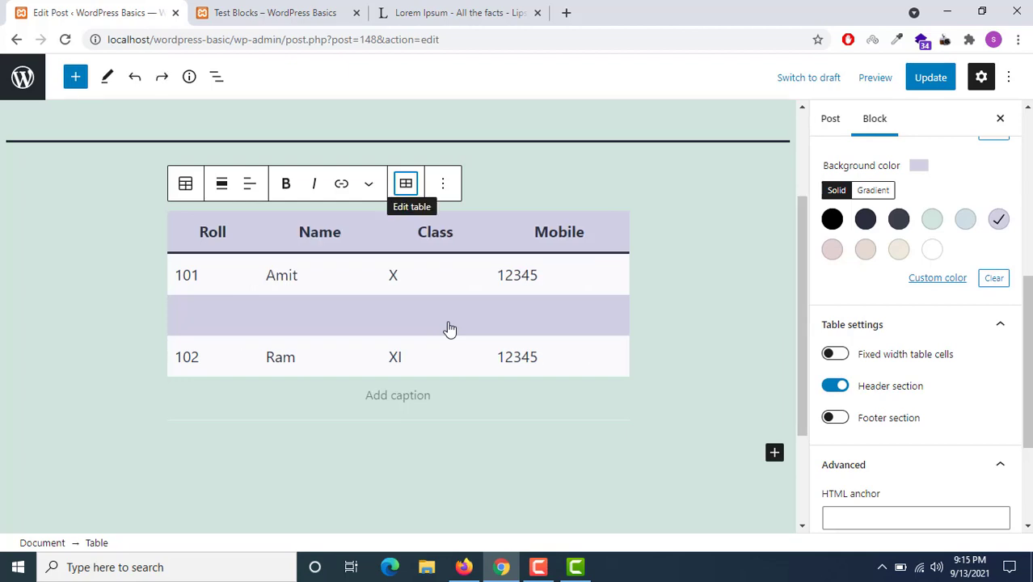
# Insert a second empty row above the row with roll 102 and delete it again.
pyautogui.click(407, 186)
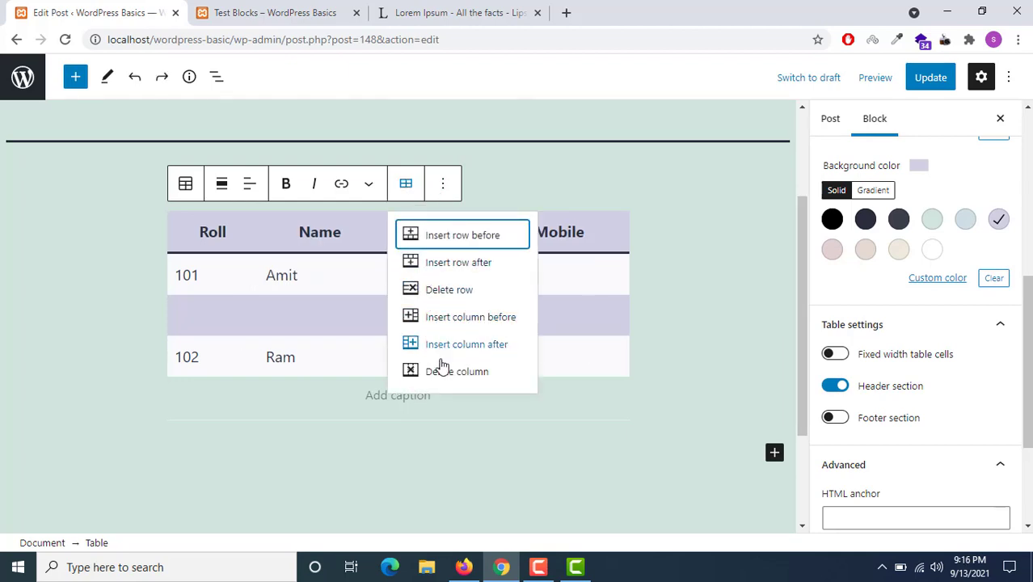
pyautogui.click(459, 262)
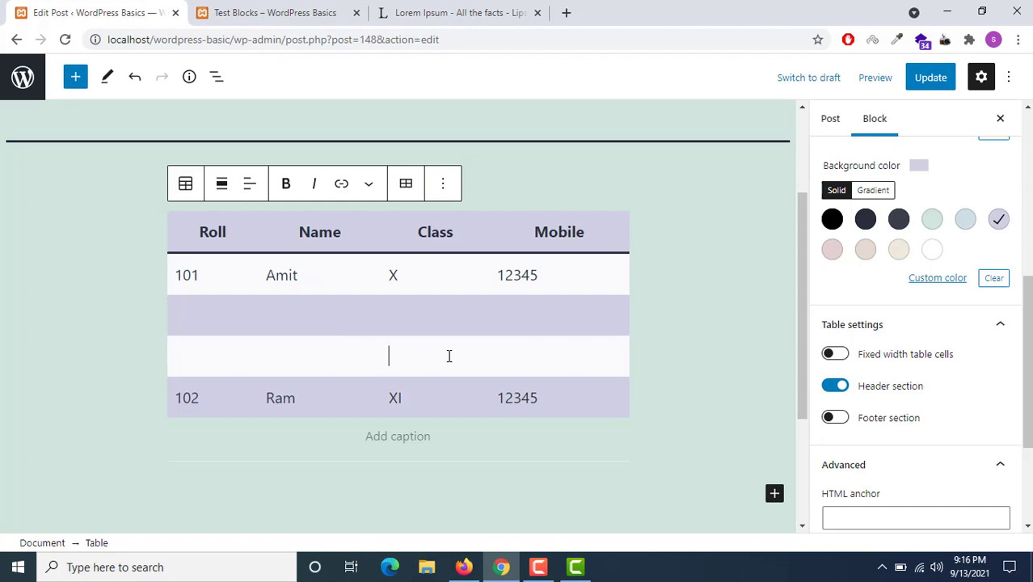
pyautogui.click(406, 192)
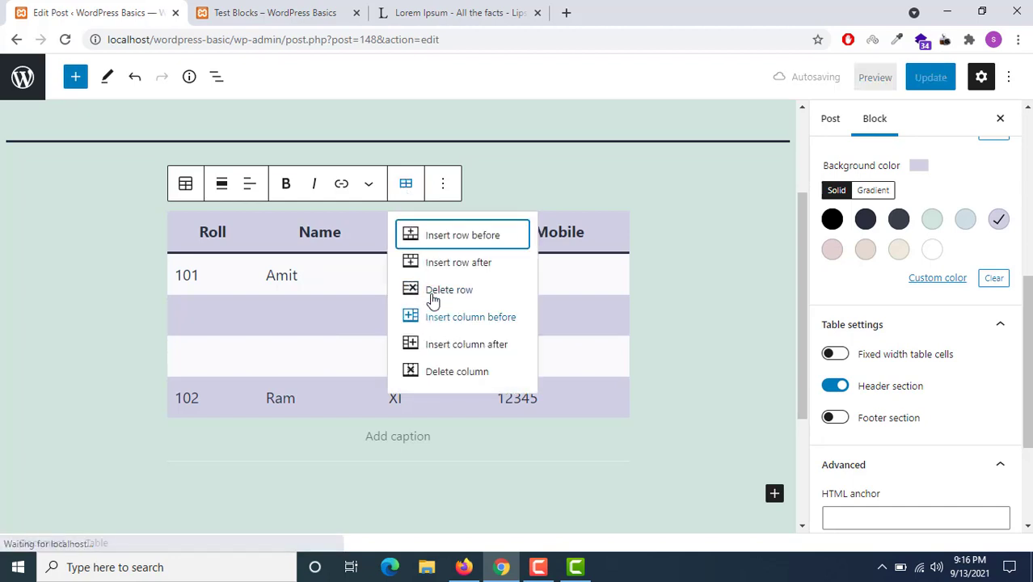
pyautogui.click(429, 291)
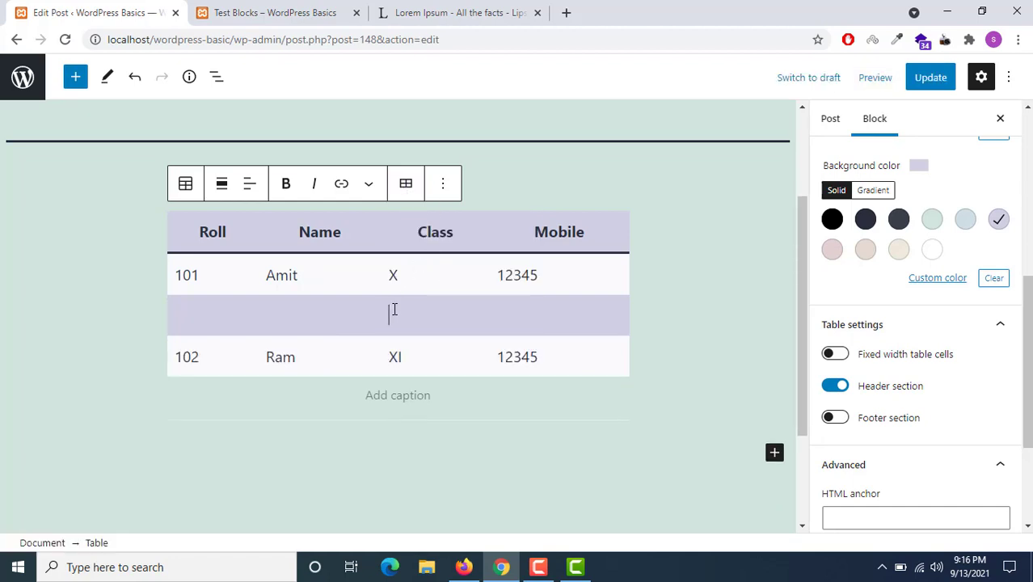
# Delete the empty row between the rows with rolls 101 and 102.
pyautogui.click(405, 186)
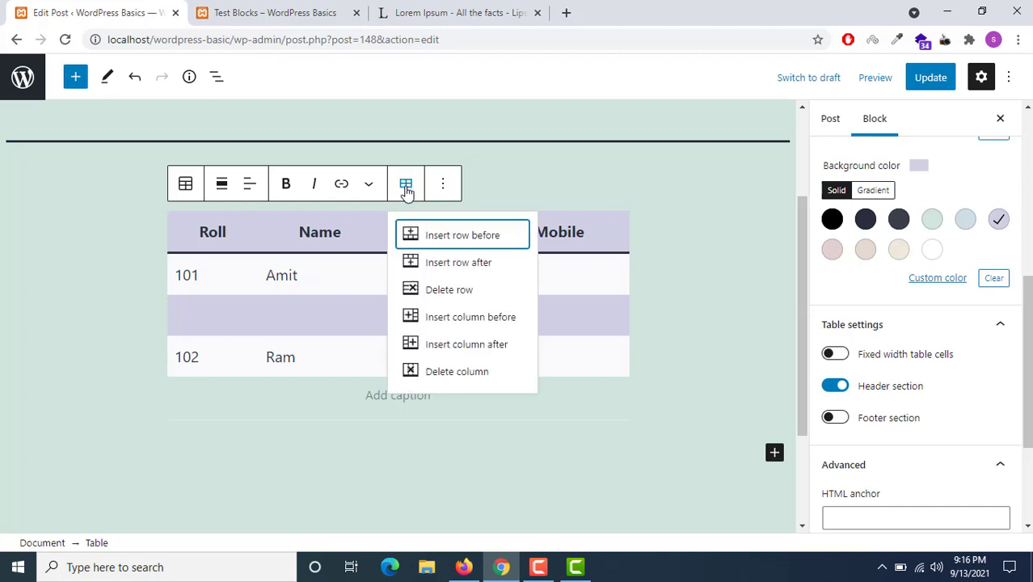
pyautogui.click(457, 292)
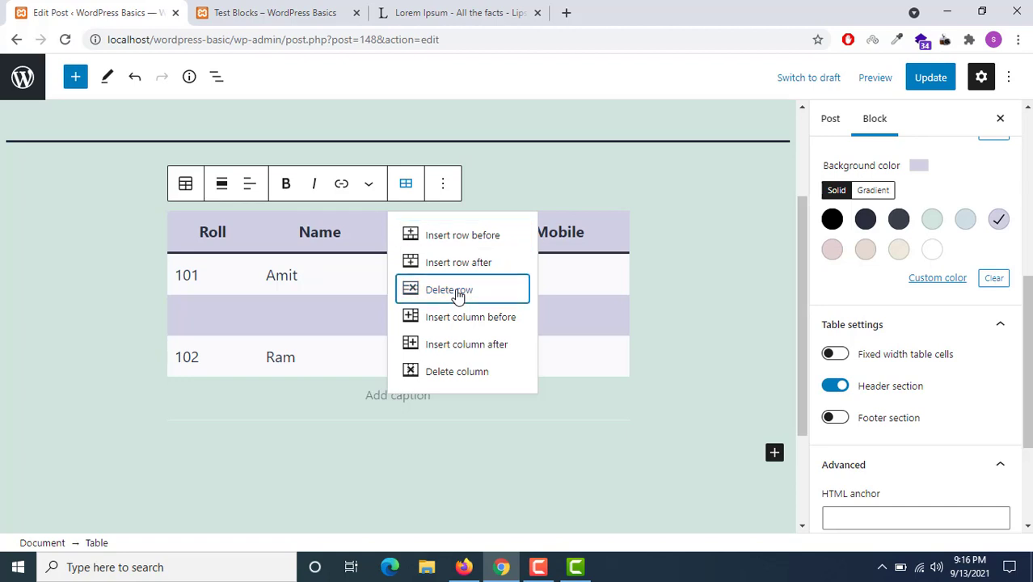
pyautogui.click(430, 285)
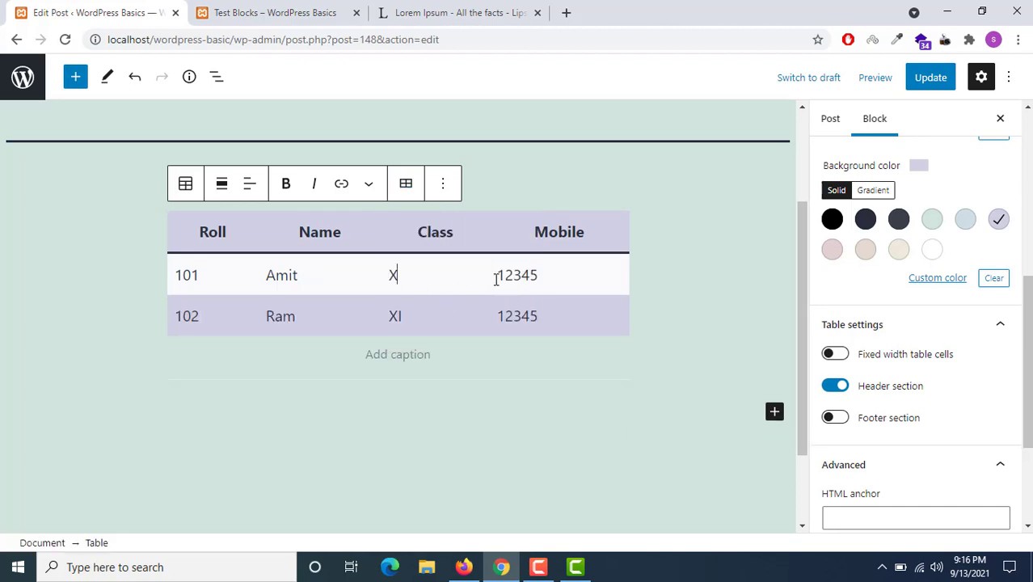
# Insert one empty row before and another after the row with roll 101.
pyautogui.click(407, 188)
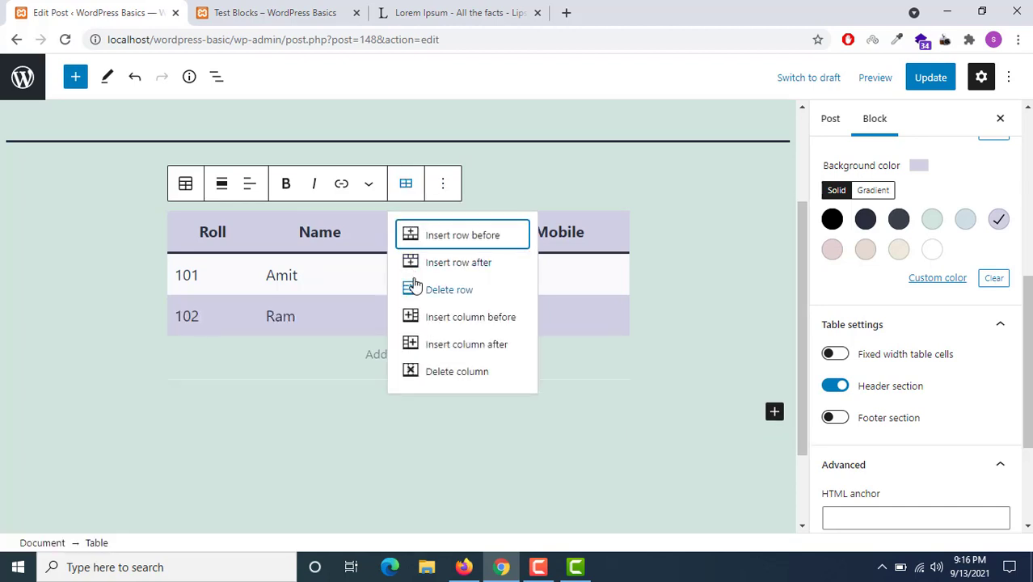
pyautogui.click(459, 236)
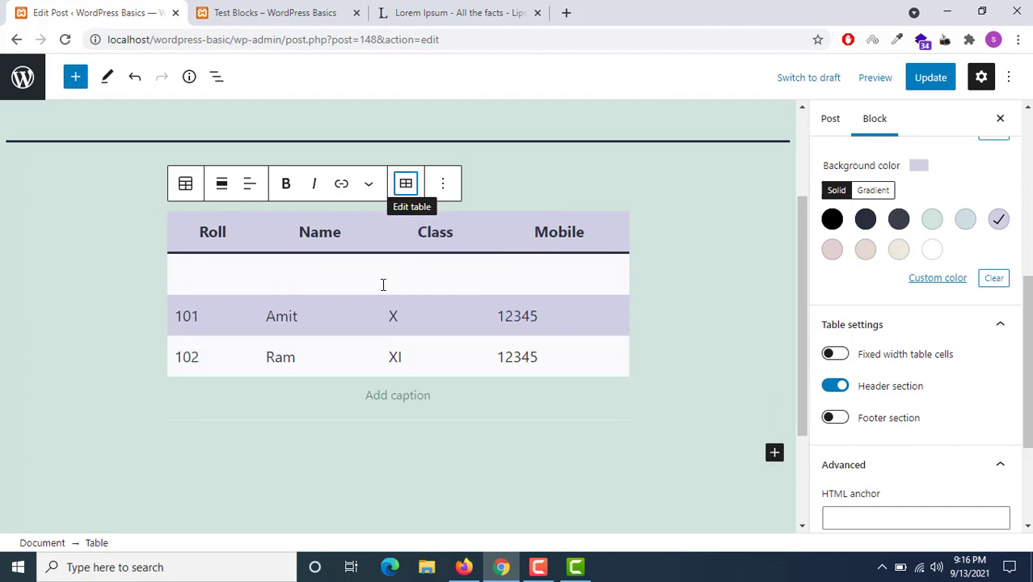
pyautogui.click(432, 330)
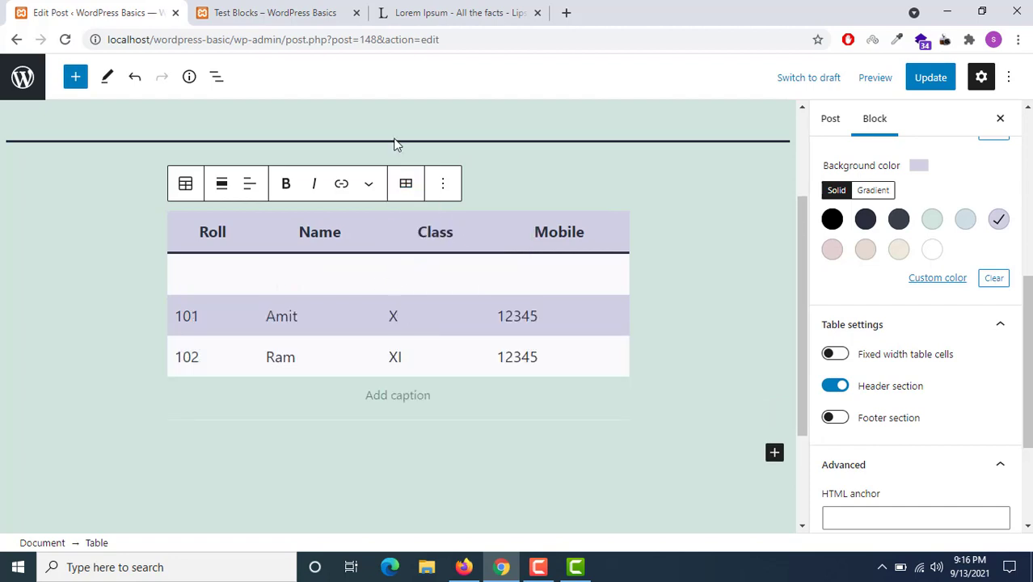
pyautogui.click(408, 187)
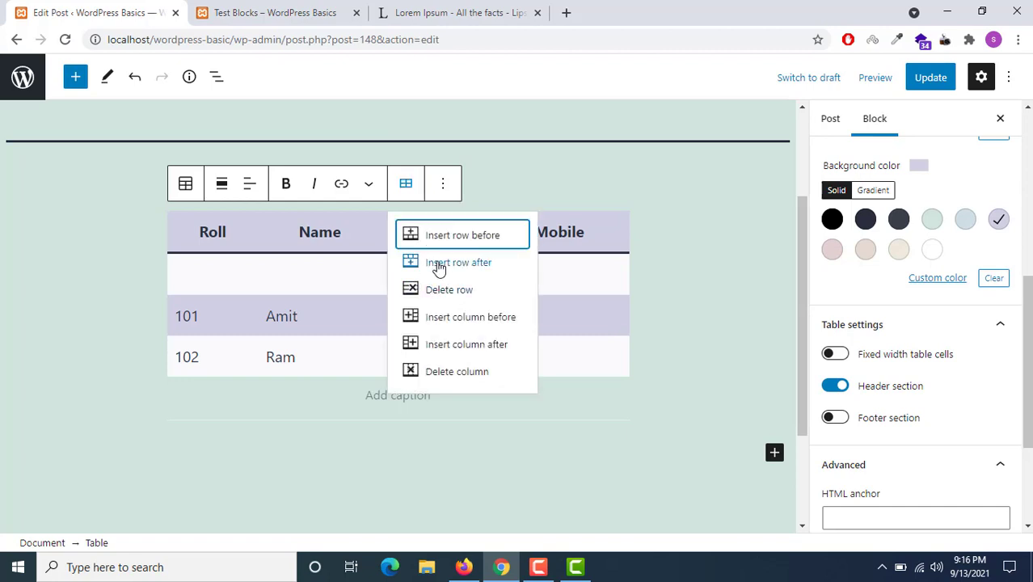
pyautogui.click(438, 264)
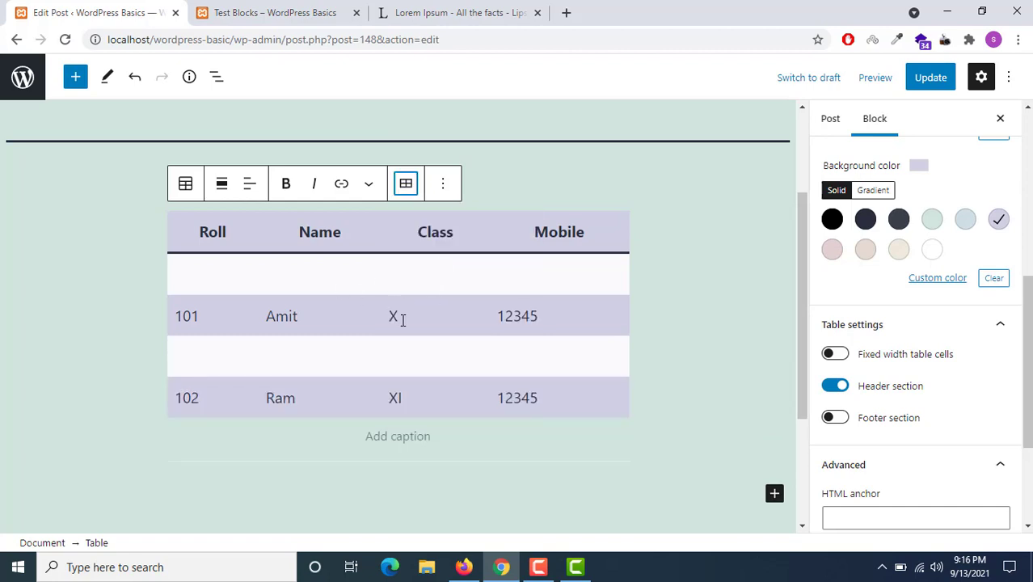
# Delete the empty rows below and above the row with roll 101.
pyautogui.click(406, 188)
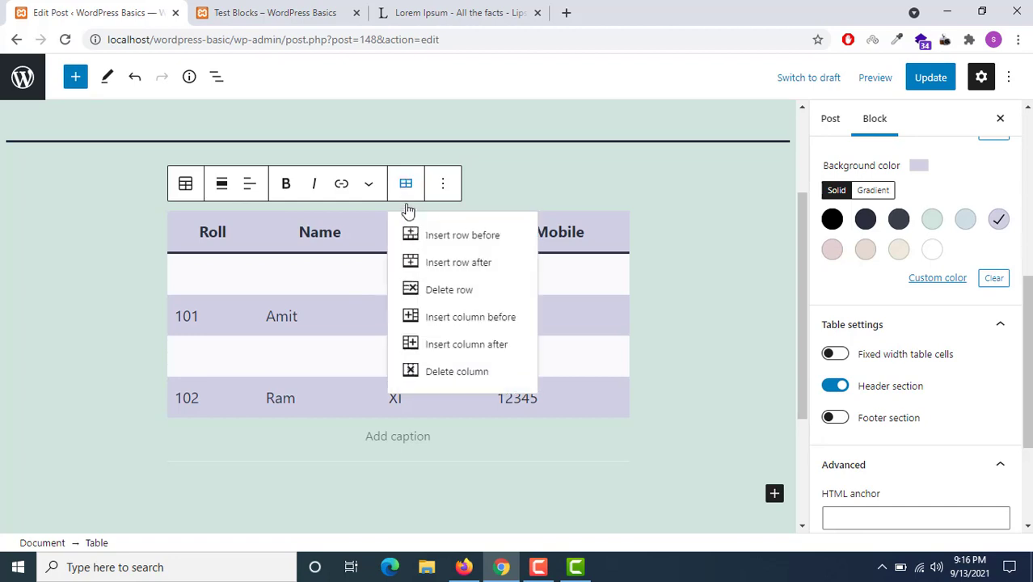
pyautogui.click(436, 293)
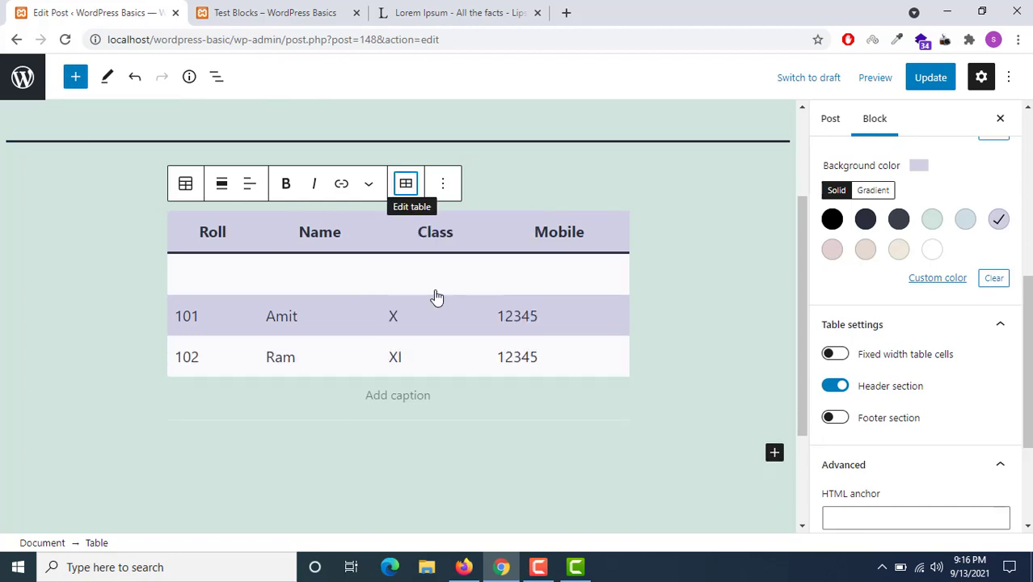
pyautogui.click(413, 275)
pyautogui.click(404, 194)
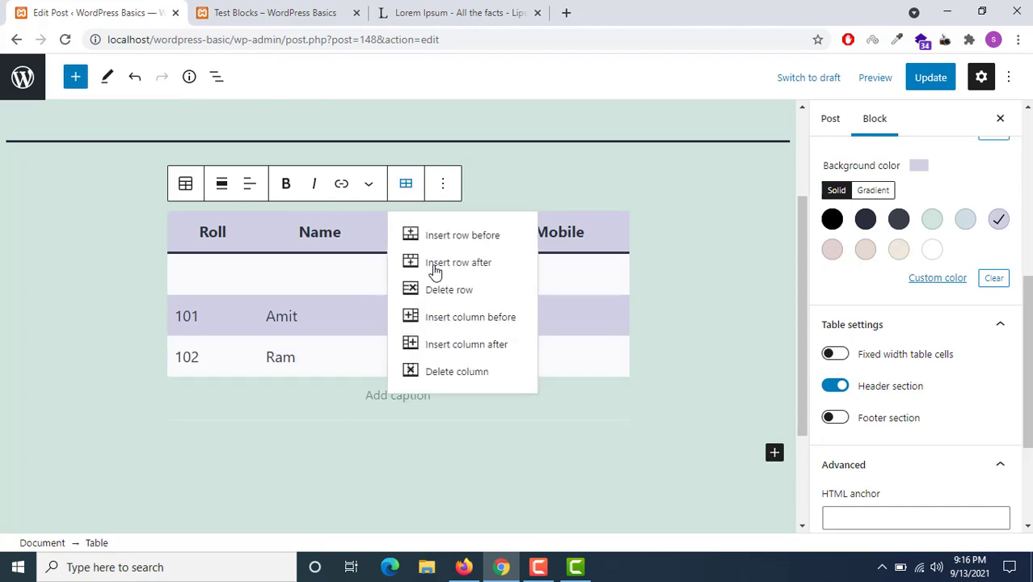
pyautogui.click(434, 289)
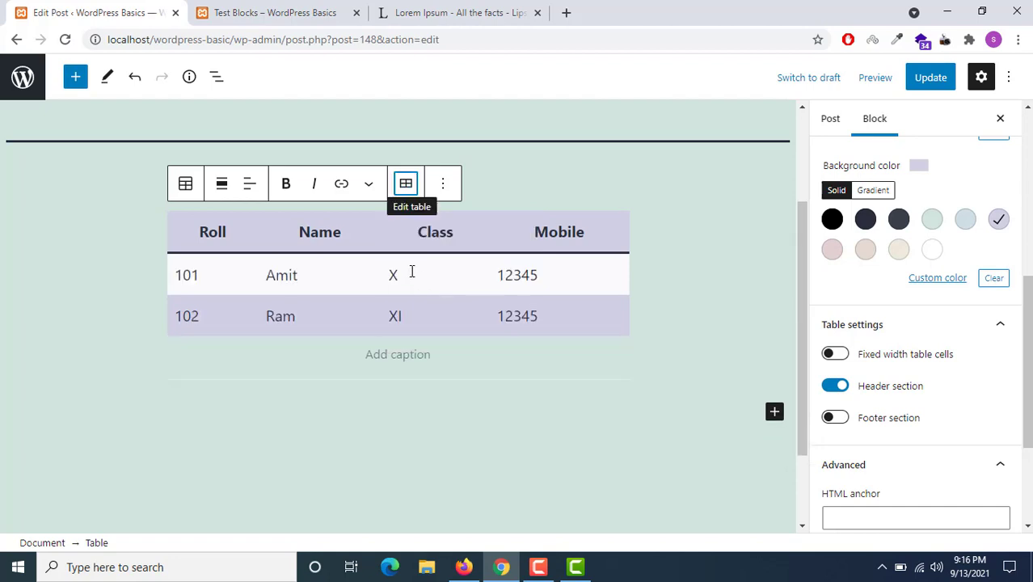
# Try inserting a column after the Class column and undo the insertion.
pyautogui.click(407, 197)
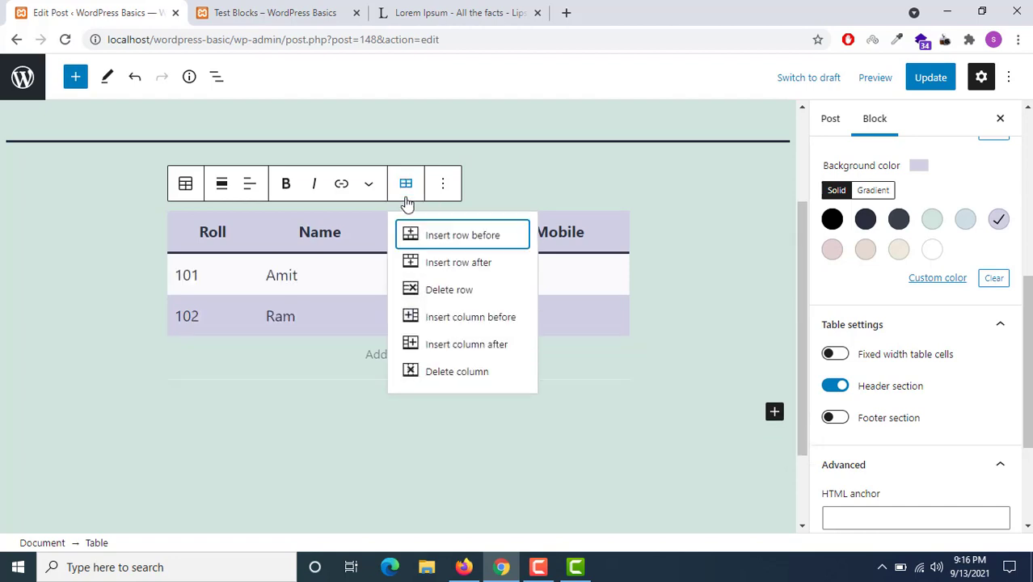
pyautogui.click(450, 345)
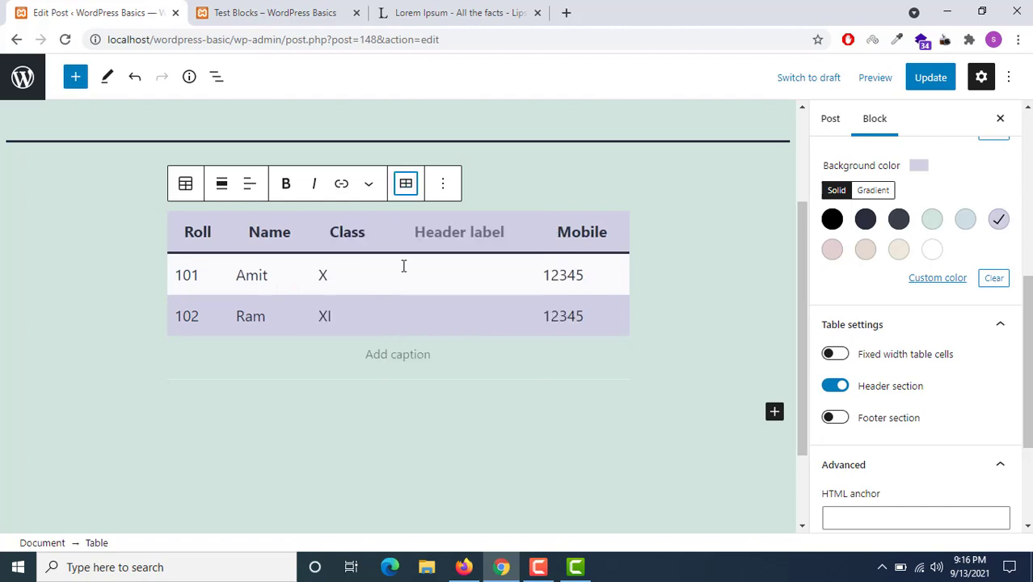
pyautogui.hotkey('ctrl', 'z')
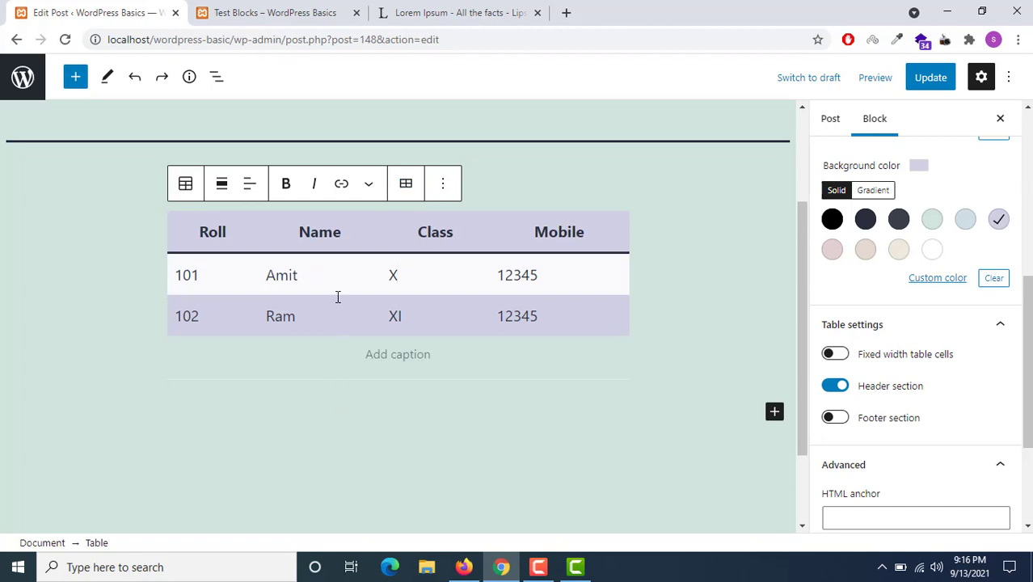
# Try inserting a column before the Class column and undo the insertion.
pyautogui.click(410, 191)
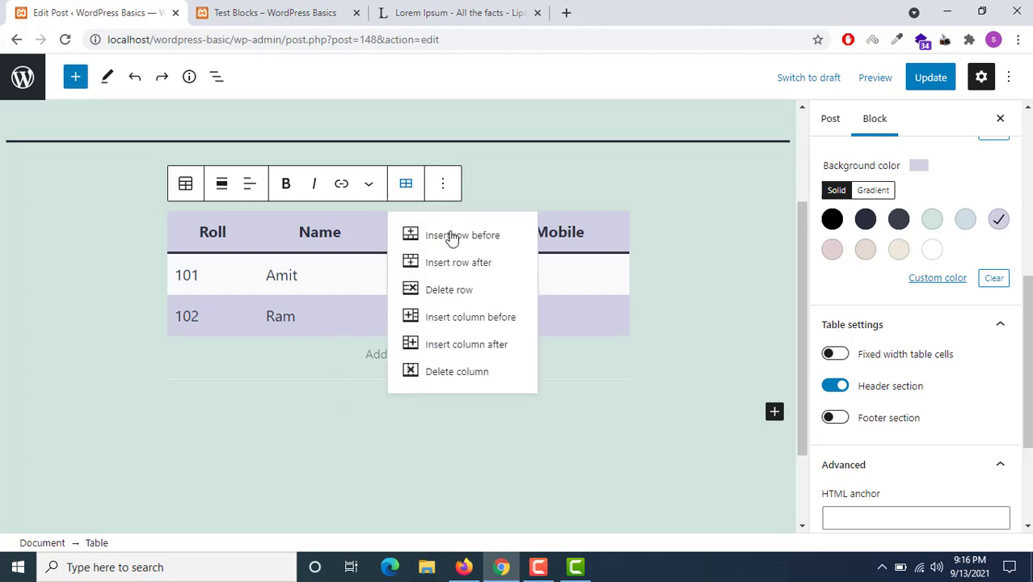
pyautogui.click(478, 320)
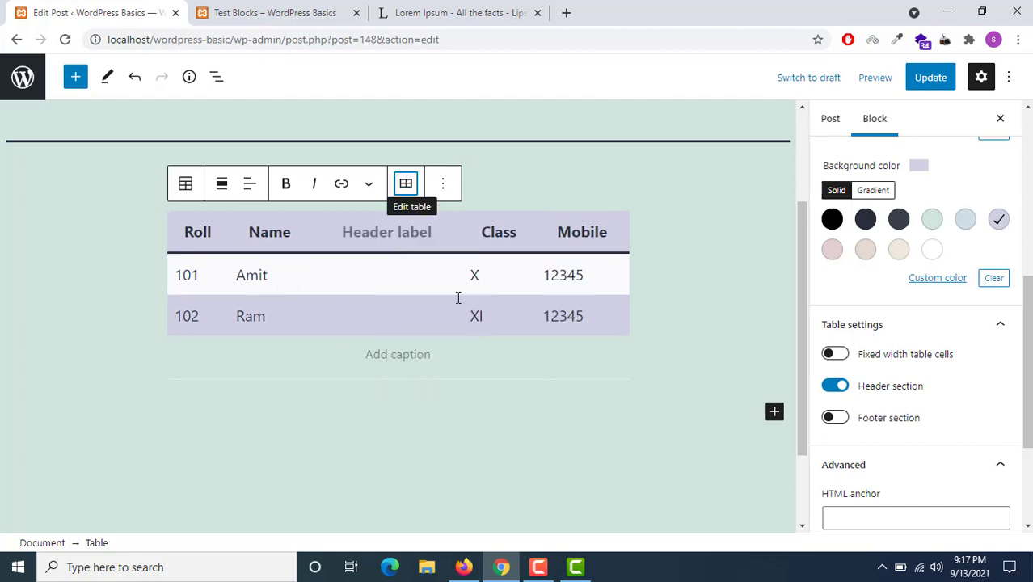
pyautogui.hotkey('ctrl', 'z')
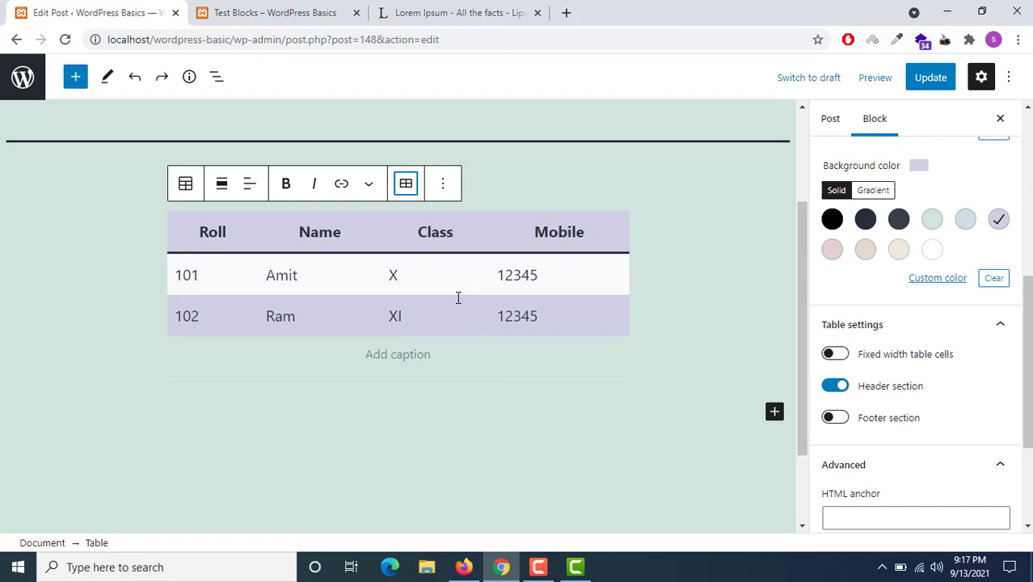
# Update the post and reload the published Test Blocks page to check the table.
pyautogui.scroll(-2, 884, 302)
pyautogui.scroll(2, 885, 302)
pyautogui.click(929, 76)
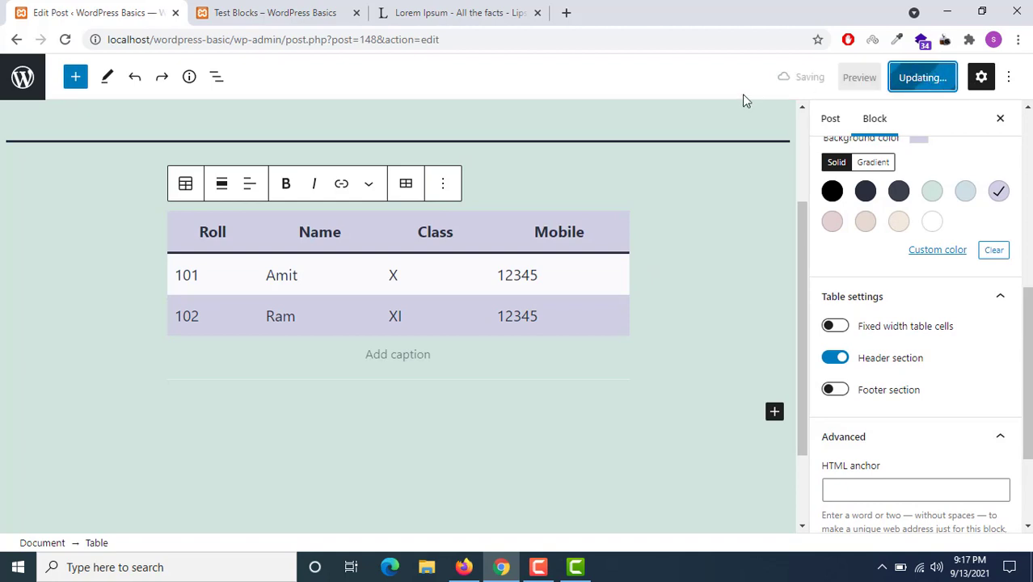
pyautogui.click(276, 8)
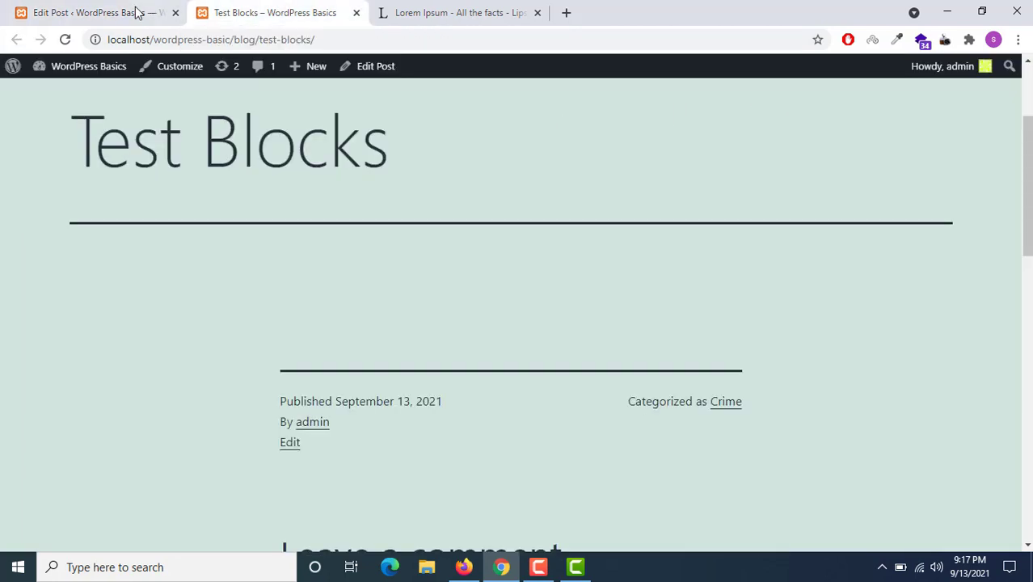
pyautogui.click(65, 39)
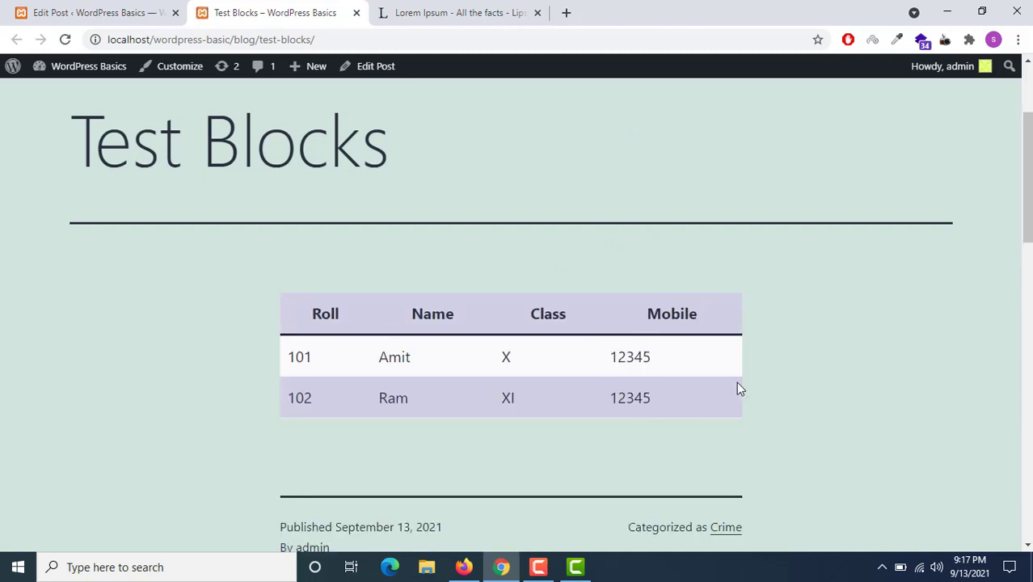
# Return to the post editor and add the caption "Student Records" to the table.
pyautogui.click(120, 10)
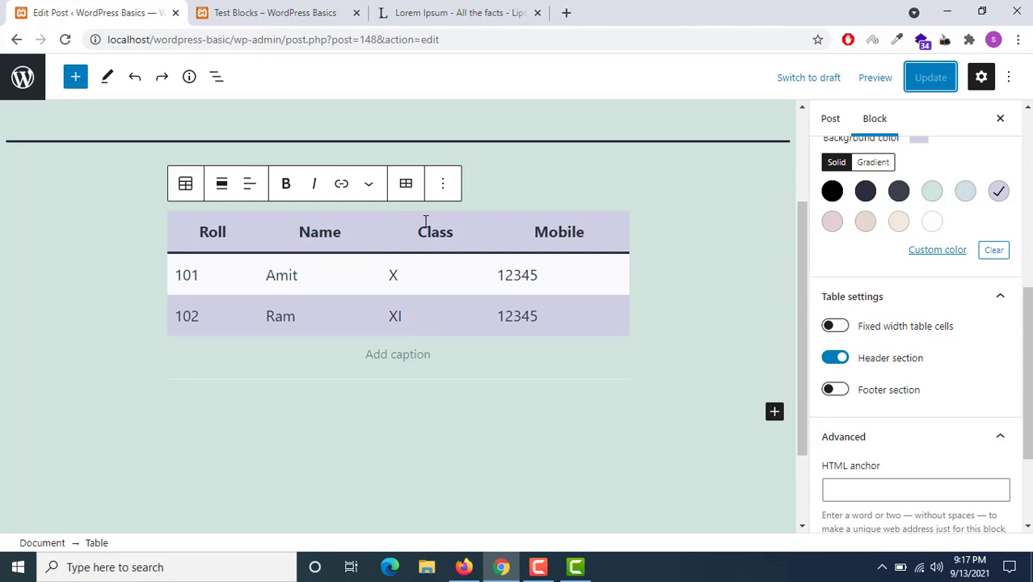
pyautogui.click(389, 350)
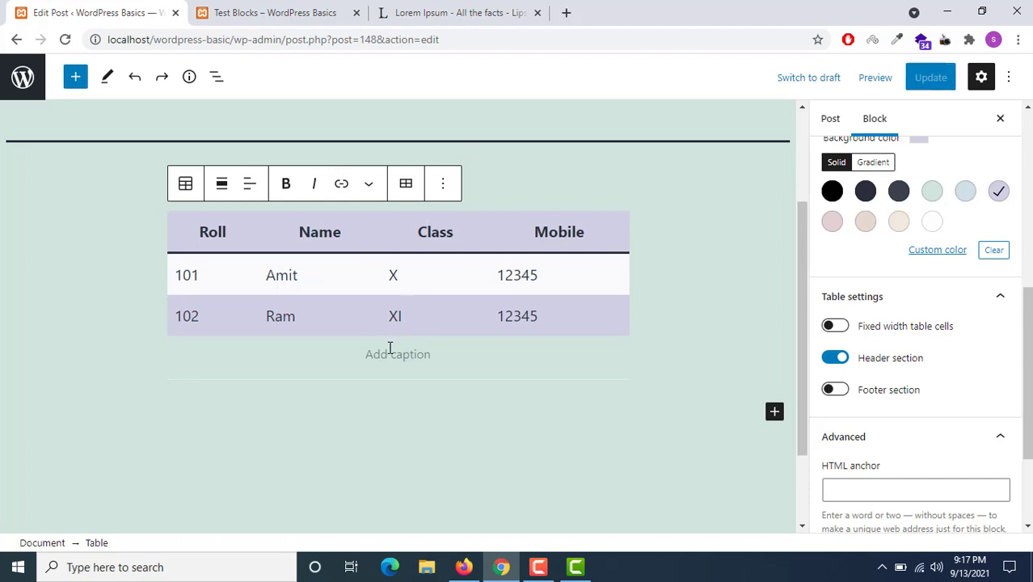
pyautogui.write('Student ')
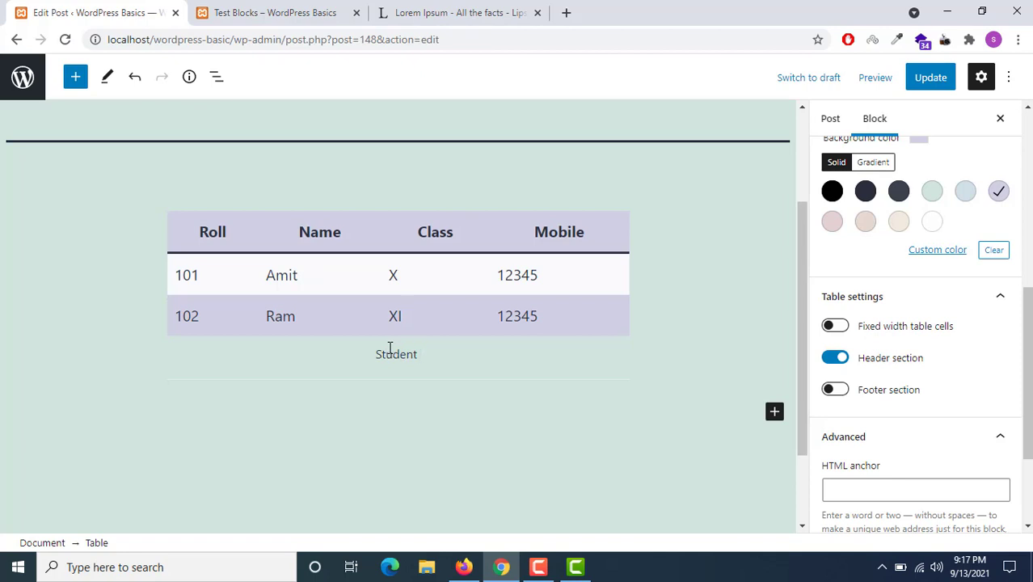
pyautogui.write('Records')
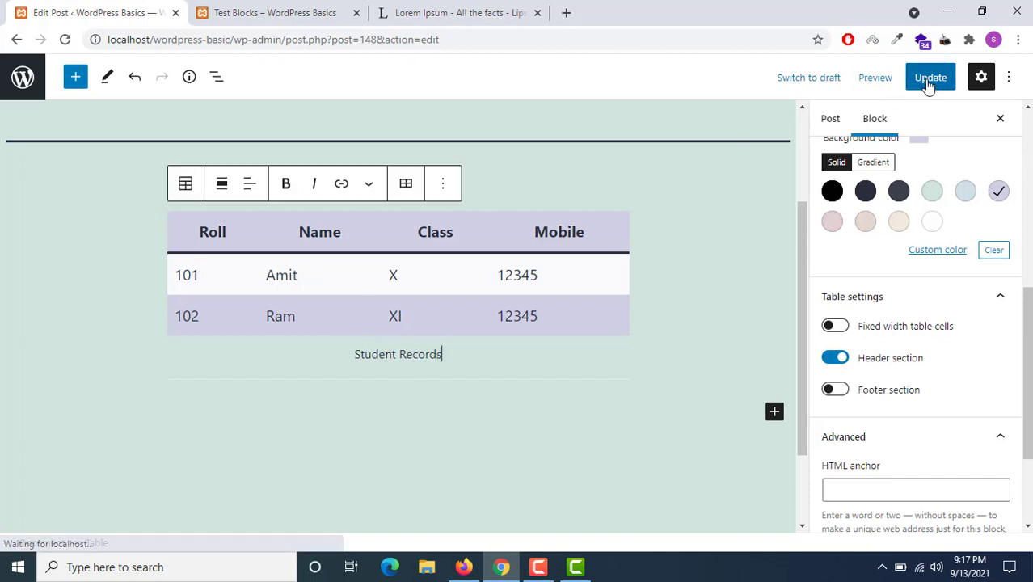
# Save the captioned table and refresh the published Test Blocks page to view it.
pyautogui.click(926, 79)
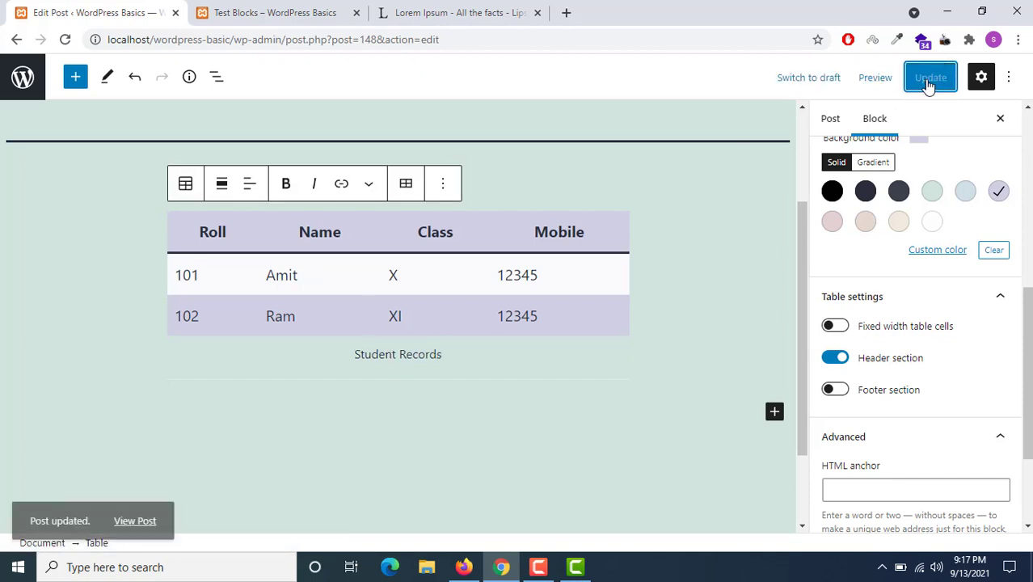
pyautogui.click(300, 8)
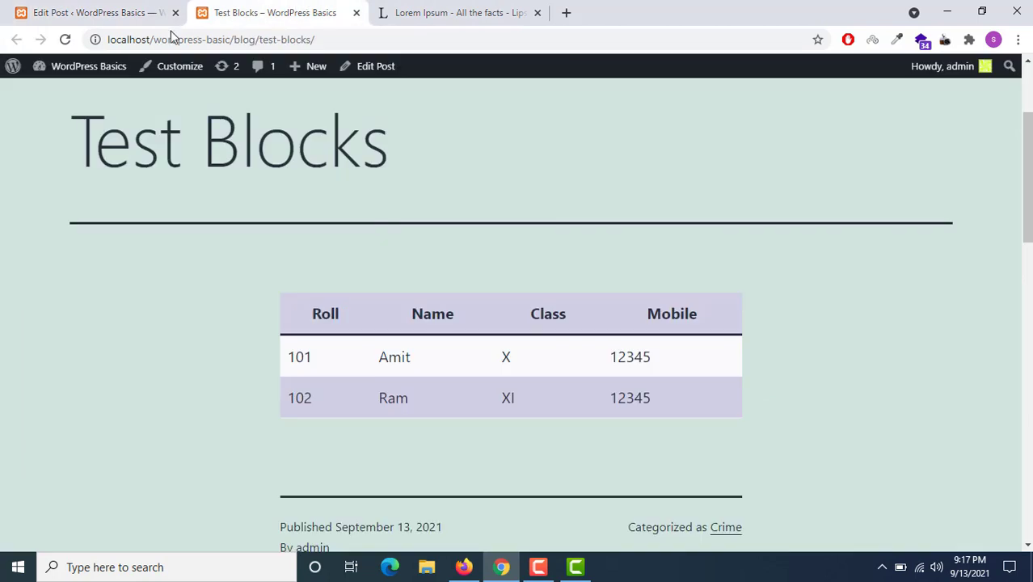
pyautogui.click(65, 39)
# Back in the post editor, center-align the table's Roll and Name columns.
pyautogui.click(121, 7)
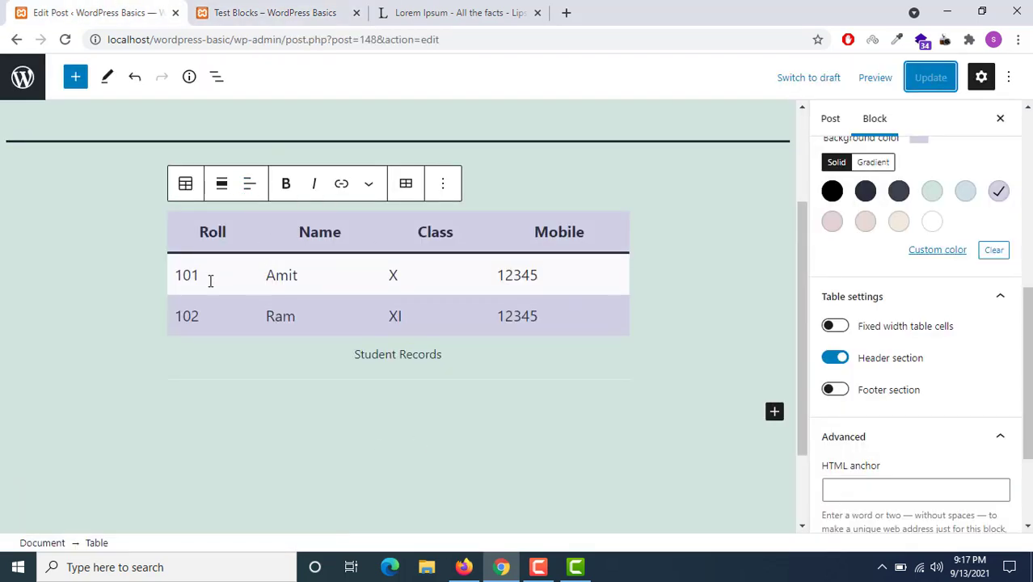
pyautogui.click(251, 184)
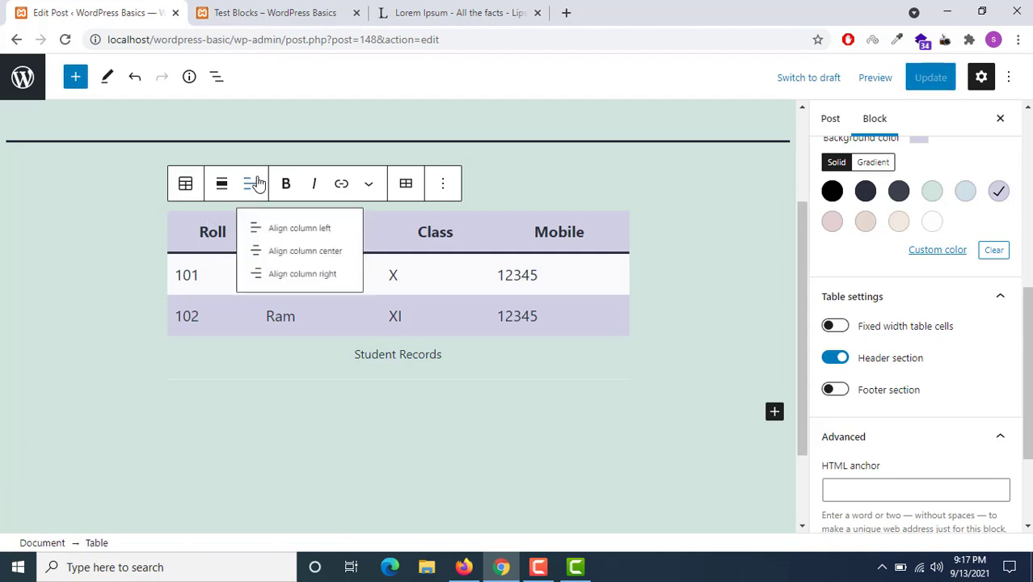
pyautogui.click(277, 264)
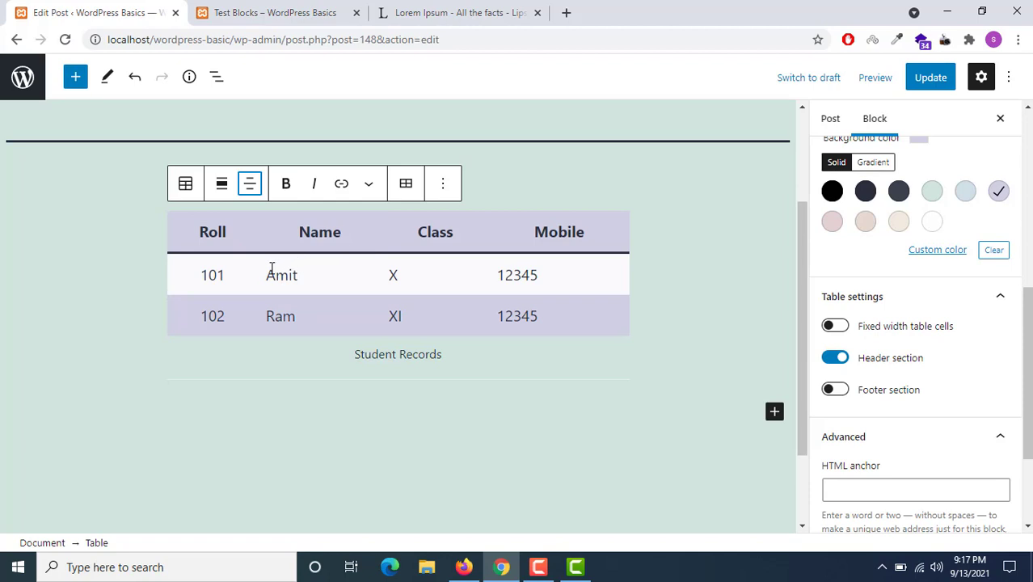
pyautogui.click(272, 269)
pyautogui.click(250, 185)
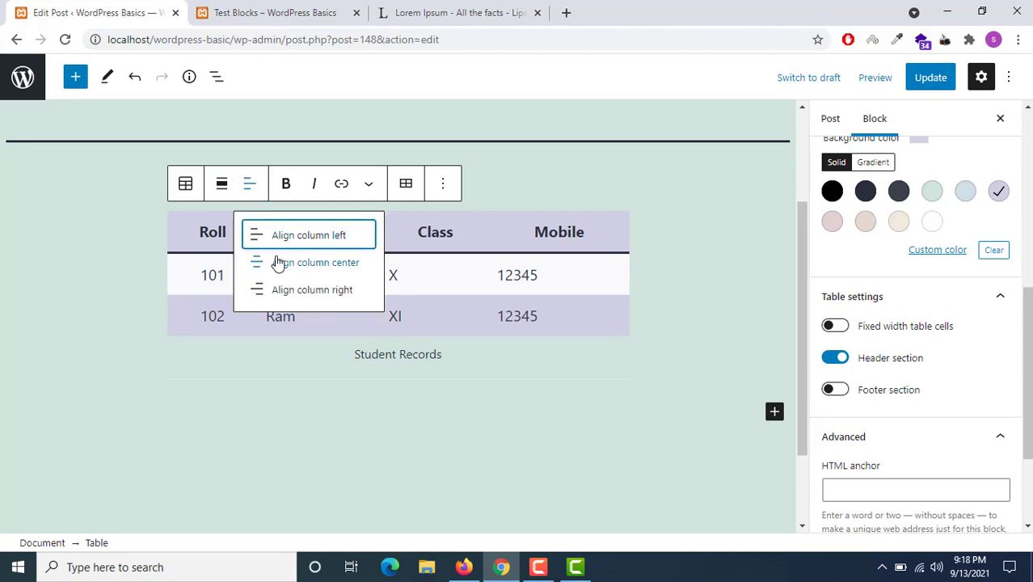
pyautogui.click(277, 266)
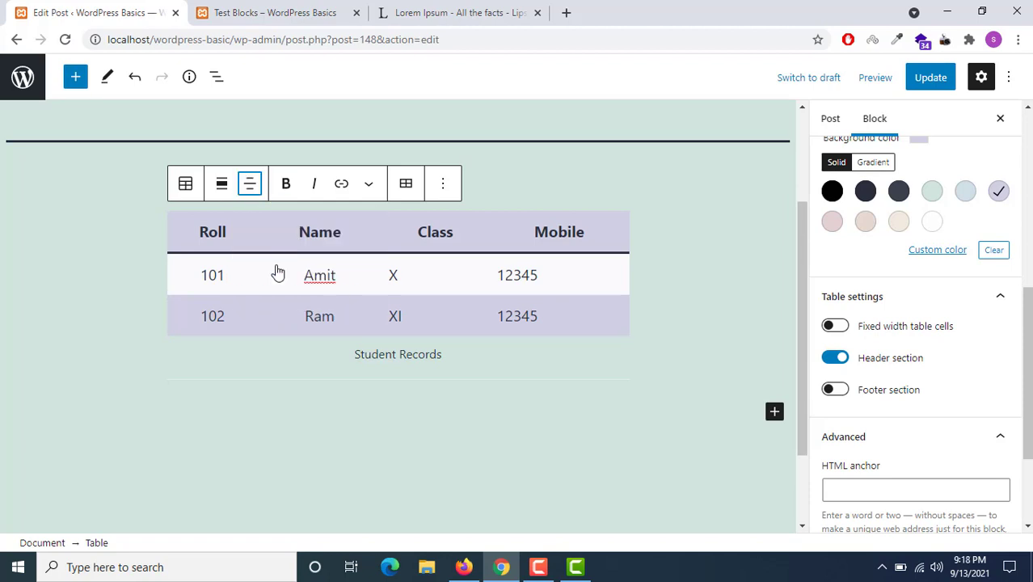
# Center-align the table's Class and Mobile columns, trying right alignment on the Mobile column first.
pyautogui.click(252, 186)
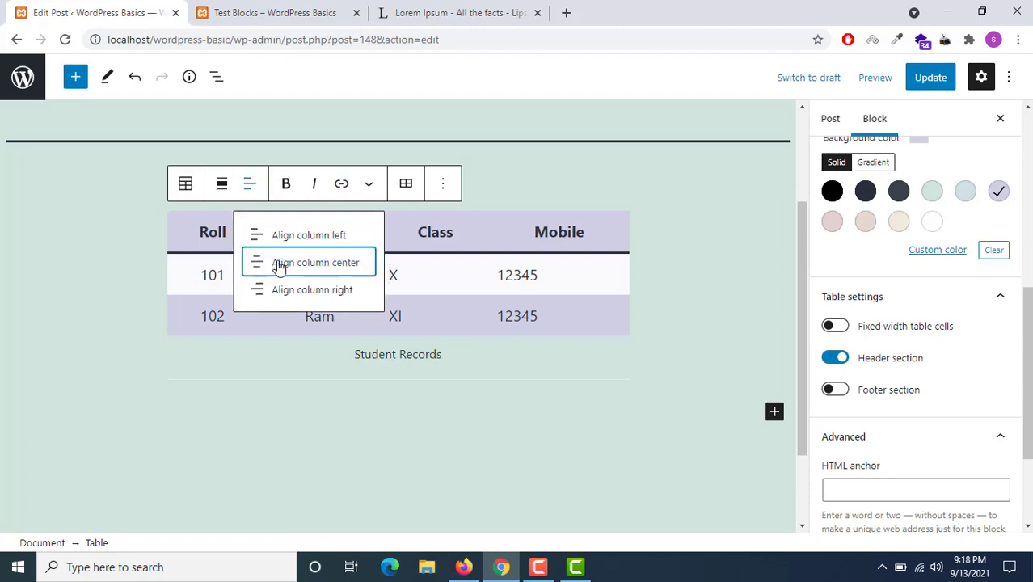
pyautogui.click(282, 270)
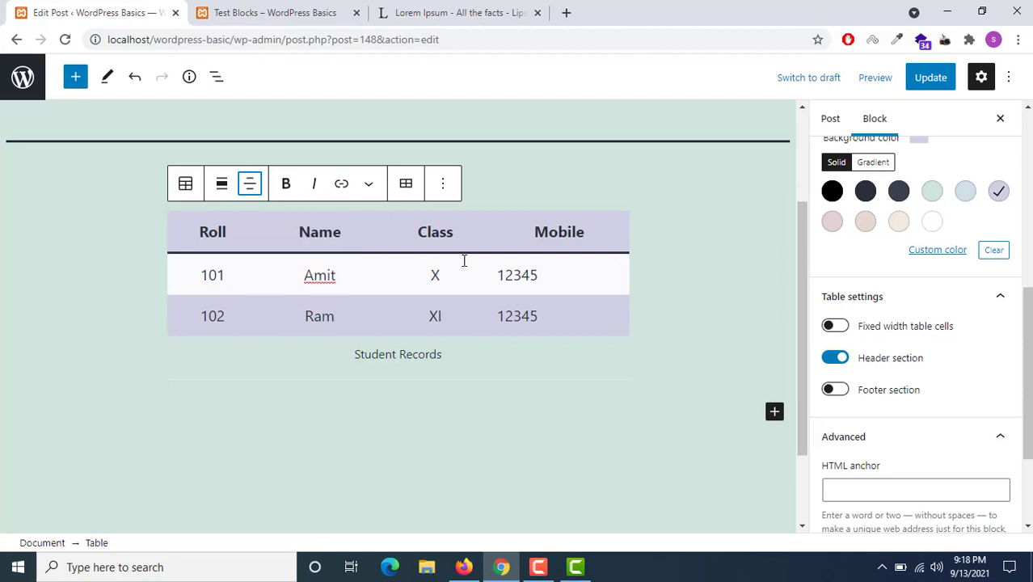
pyautogui.click(244, 188)
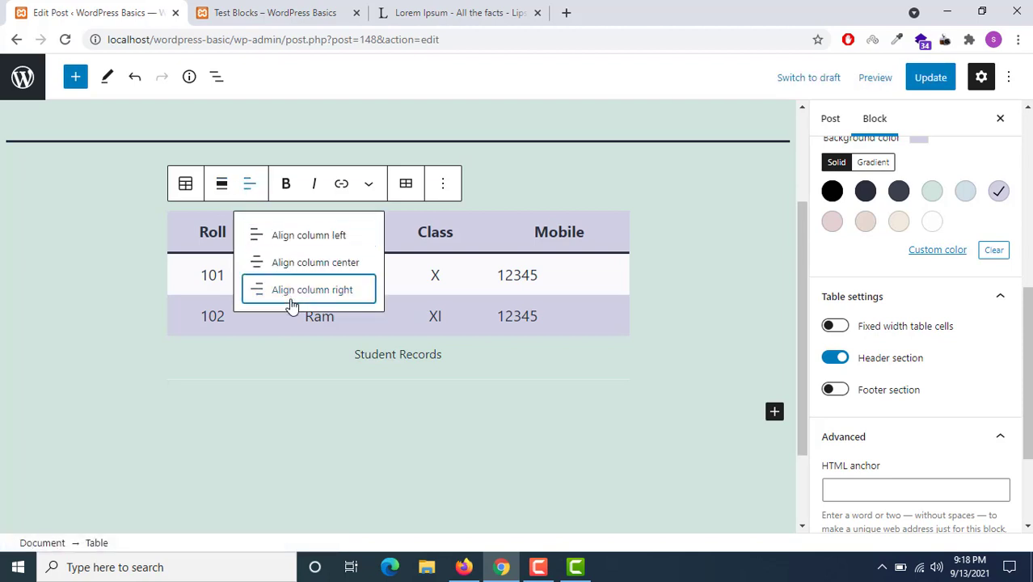
pyautogui.click(293, 304)
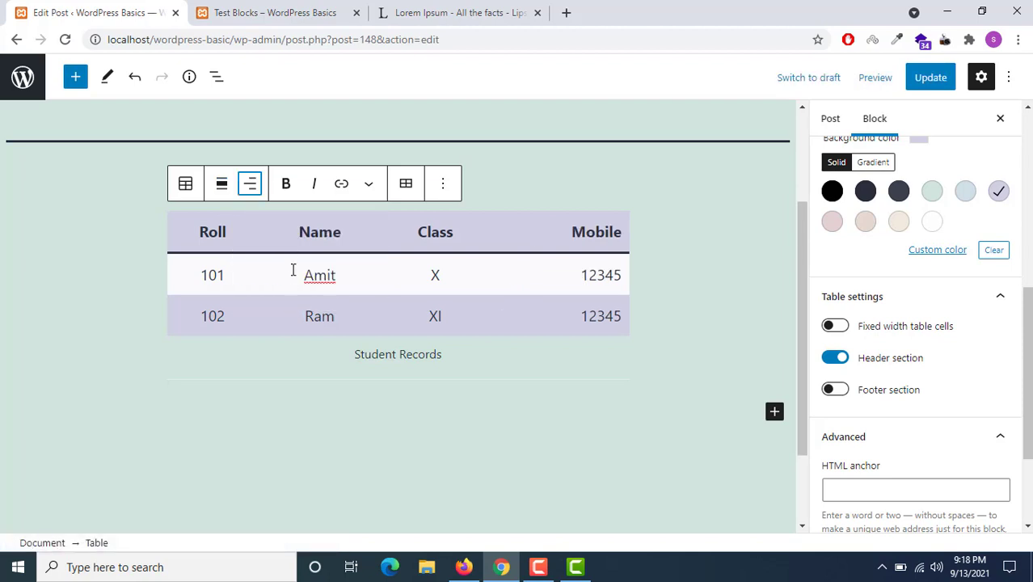
pyautogui.click(247, 194)
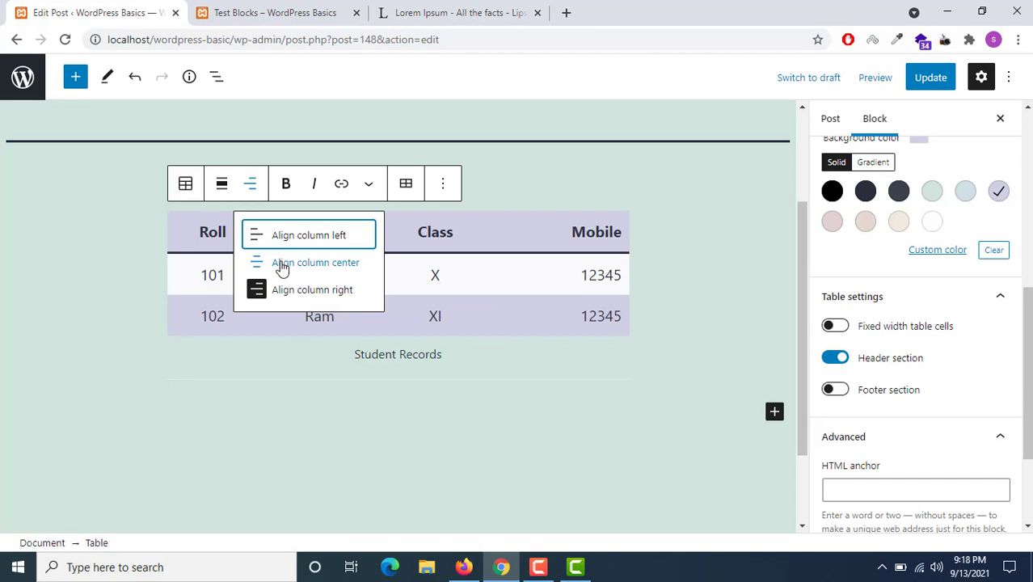
pyautogui.click(281, 265)
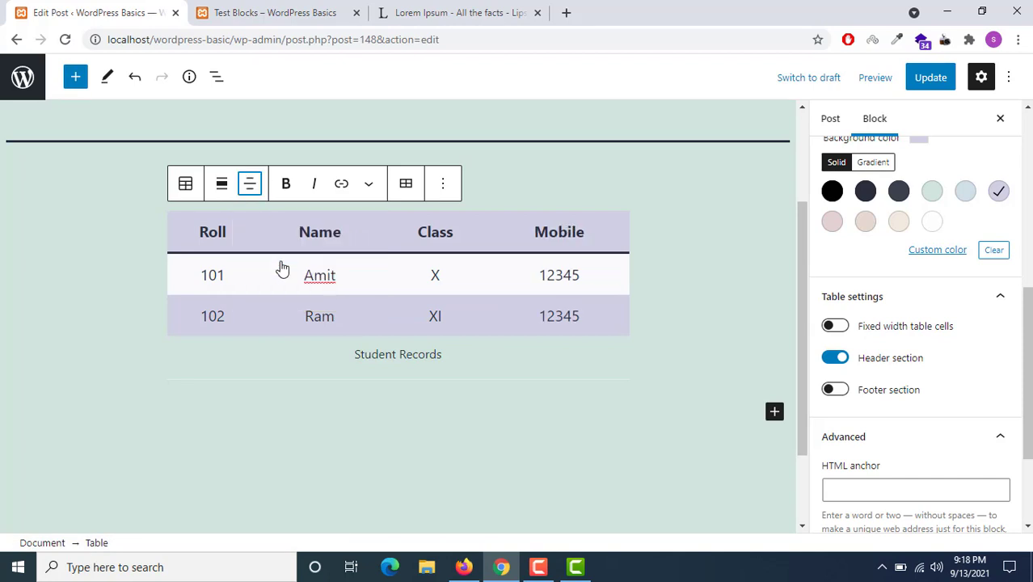
# Update the post and reload the published Test Blocks page to check the column alignment.
pyautogui.click(936, 84)
pyautogui.click(299, 10)
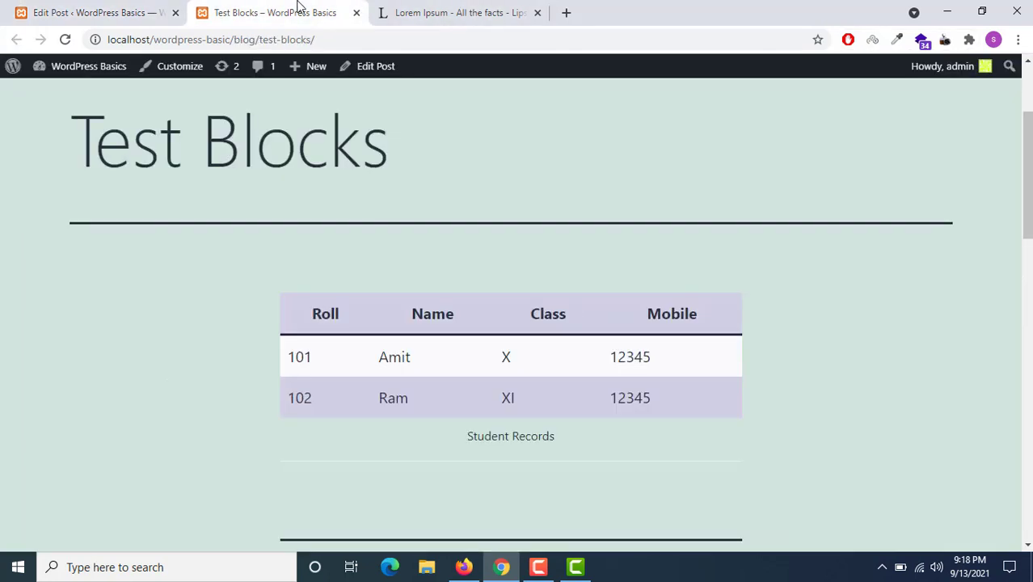
pyautogui.click(94, 8)
pyautogui.click(249, 10)
pyautogui.click(64, 39)
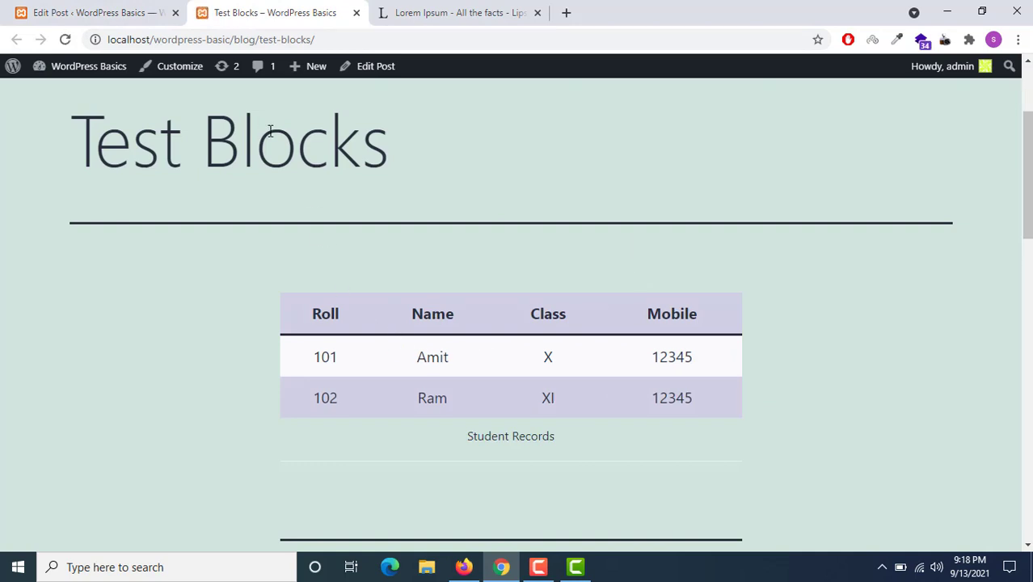
# Return to the post editor and set the table block's alignment to Wide width.
pyautogui.click(105, 8)
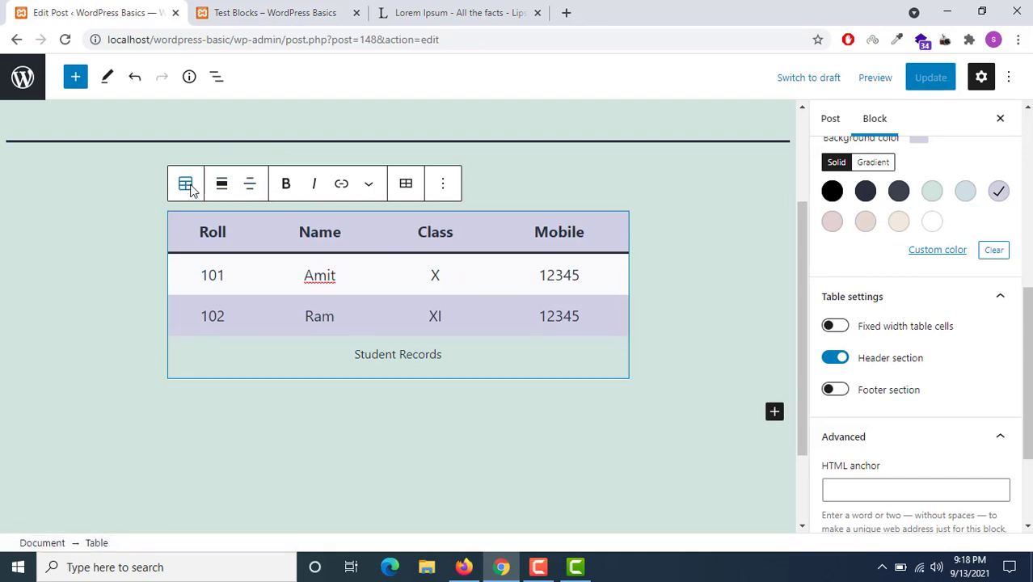
pyautogui.click(187, 185)
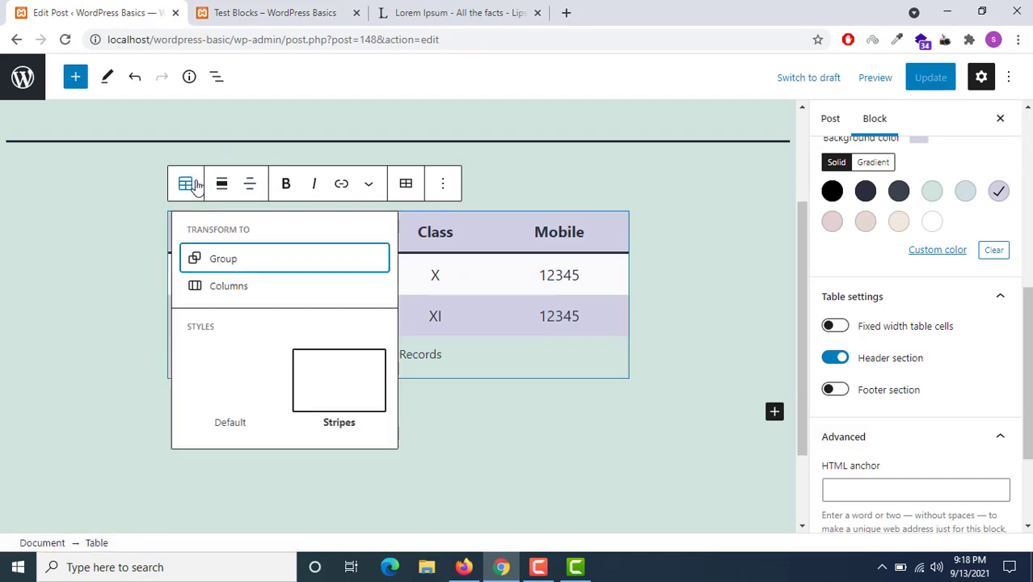
pyautogui.click(220, 183)
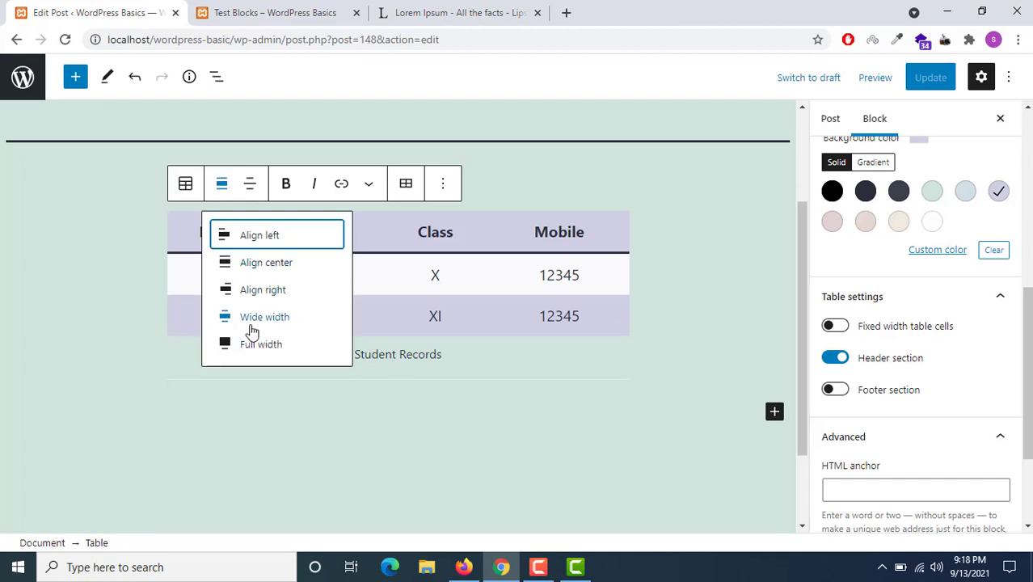
pyautogui.click(259, 324)
pyautogui.click(258, 324)
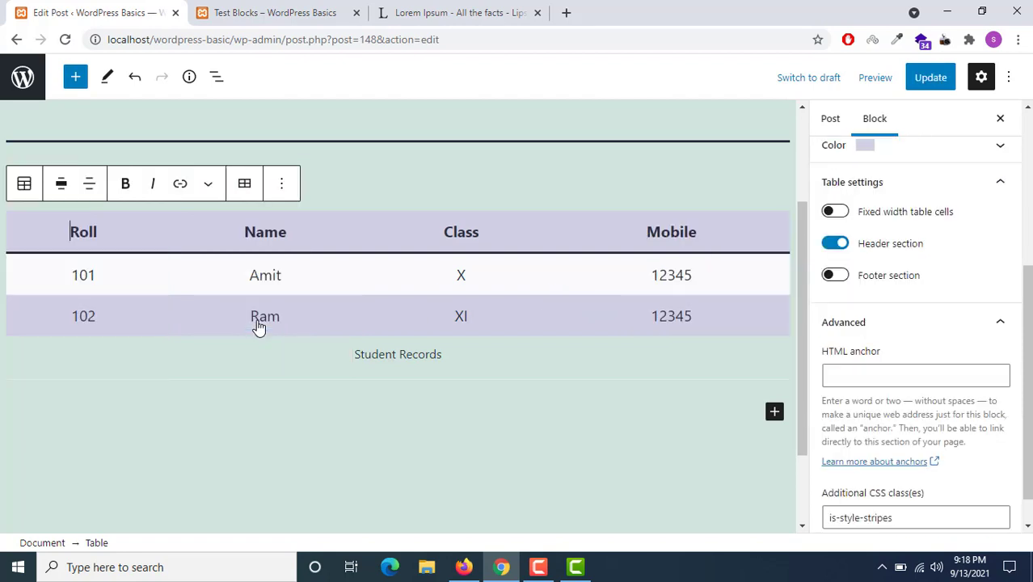
# Save the wide-width table and refresh the published Test Blocks page to view it.
pyautogui.click(936, 86)
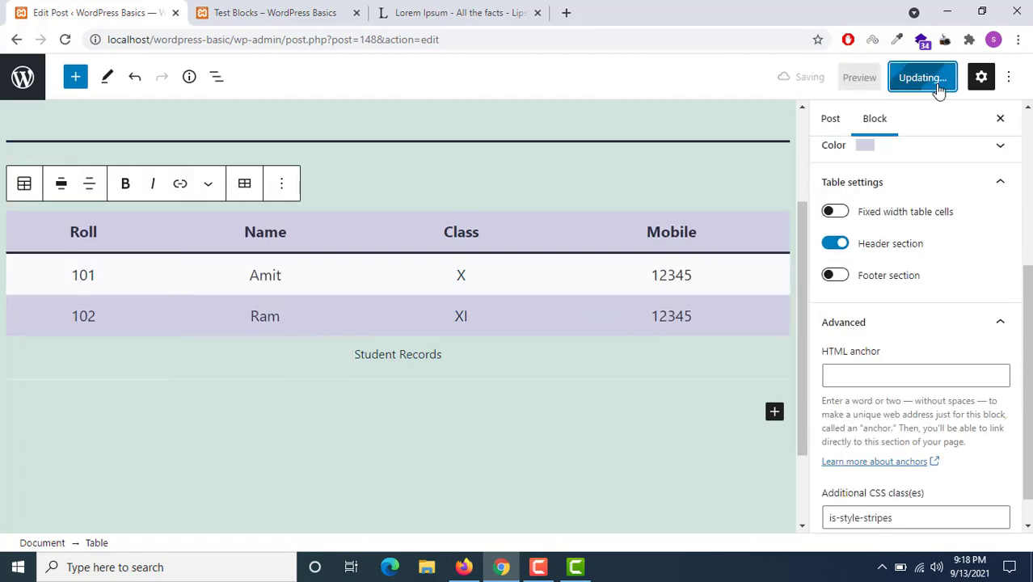
pyautogui.click(257, 8)
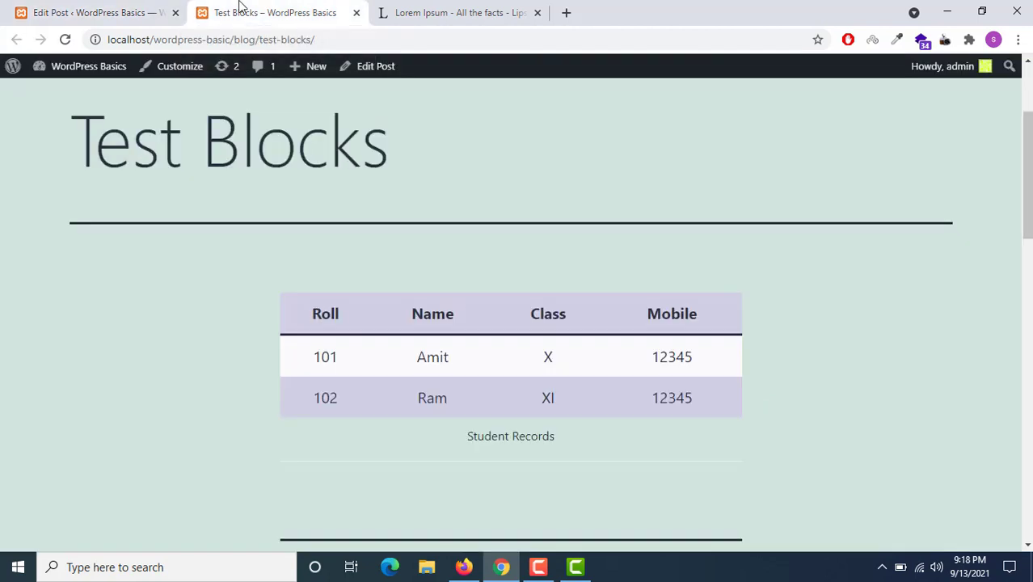
pyautogui.click(63, 41)
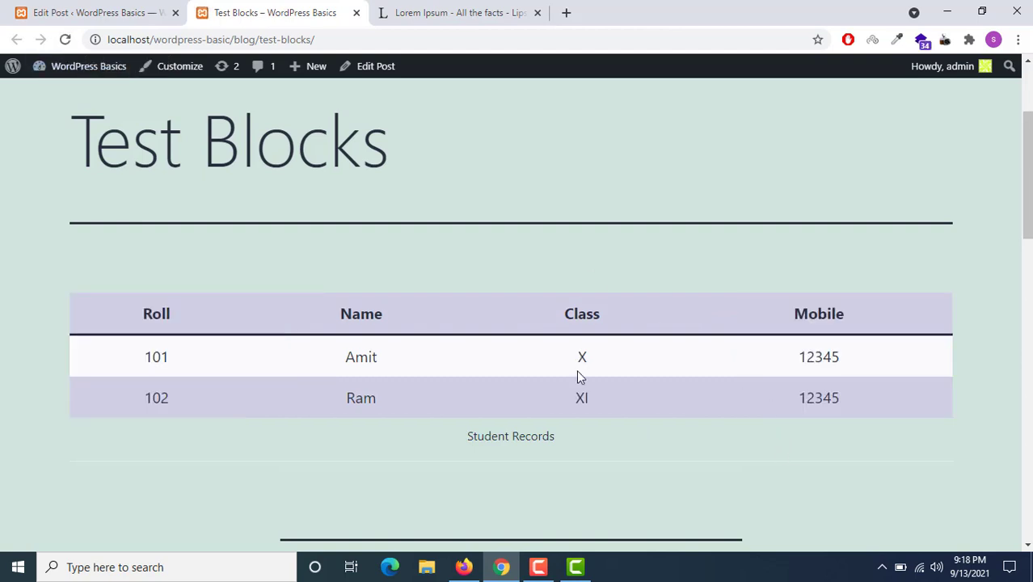
# Back in the post editor, change the table block's alignment to Full width.
pyautogui.click(153, 10)
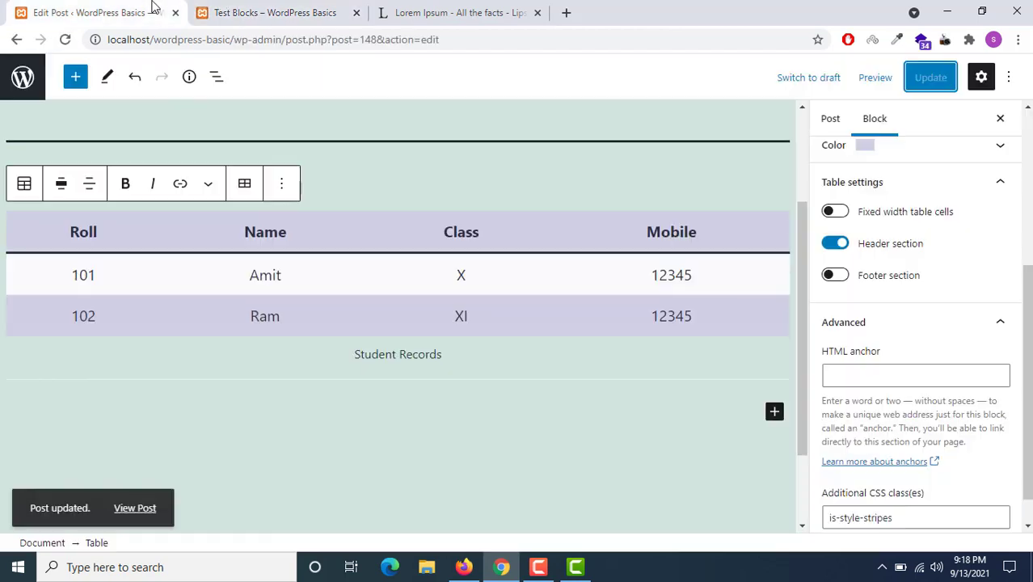
pyautogui.click(59, 186)
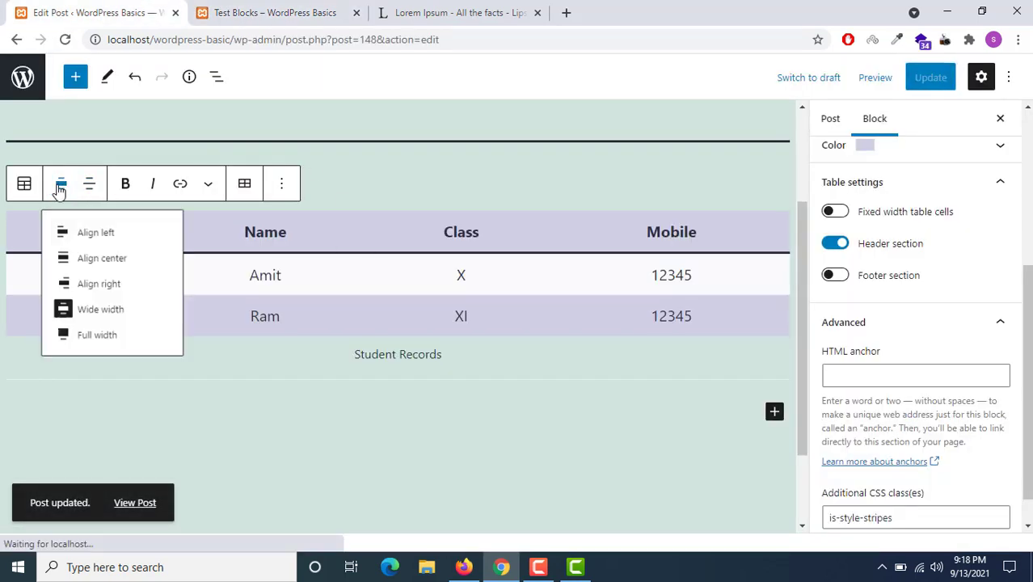
pyautogui.click(105, 346)
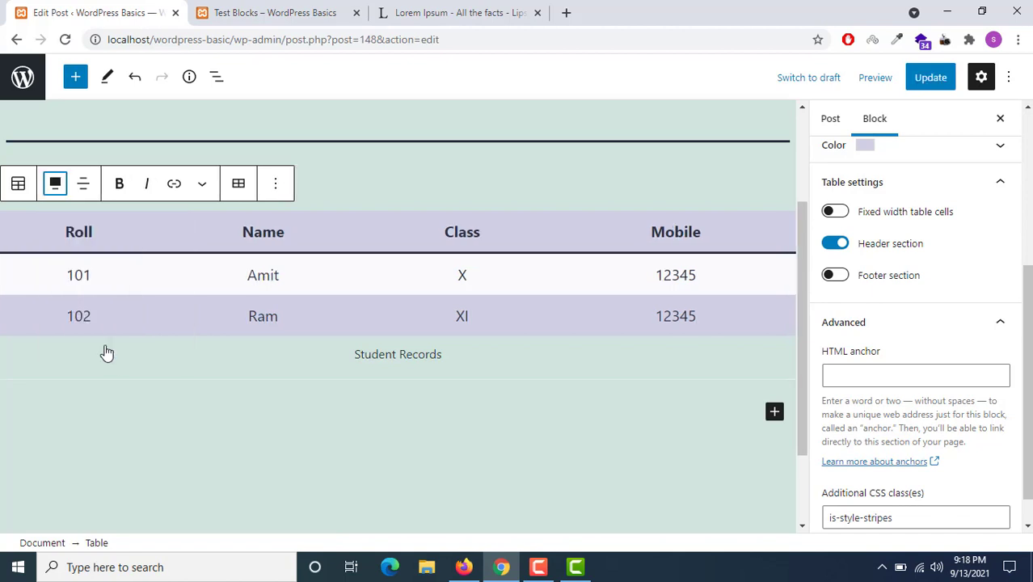
# Update the post and reload the published Test Blocks page to inspect the full-width table.
pyautogui.click(934, 79)
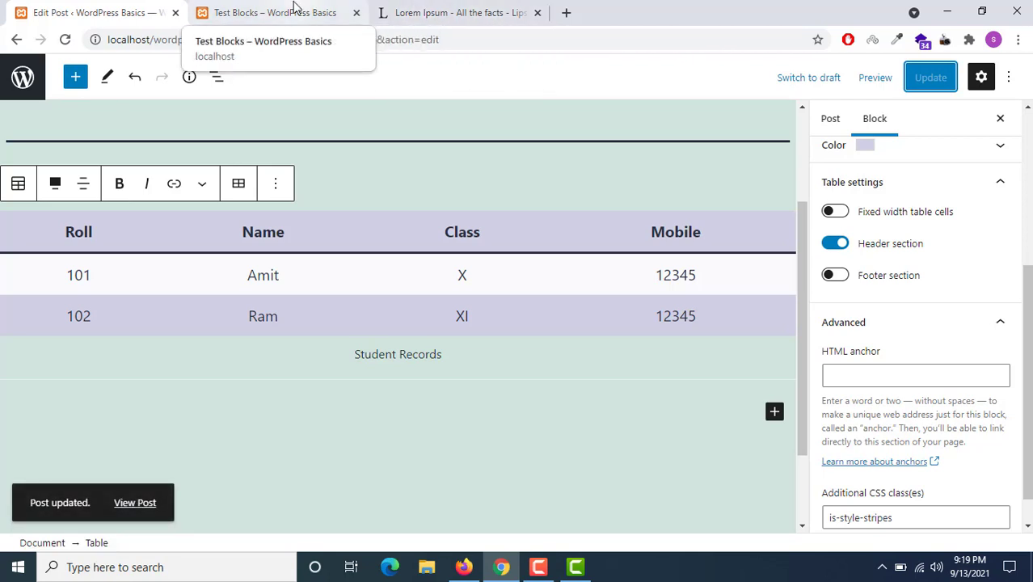
pyautogui.click(295, 9)
pyautogui.click(63, 40)
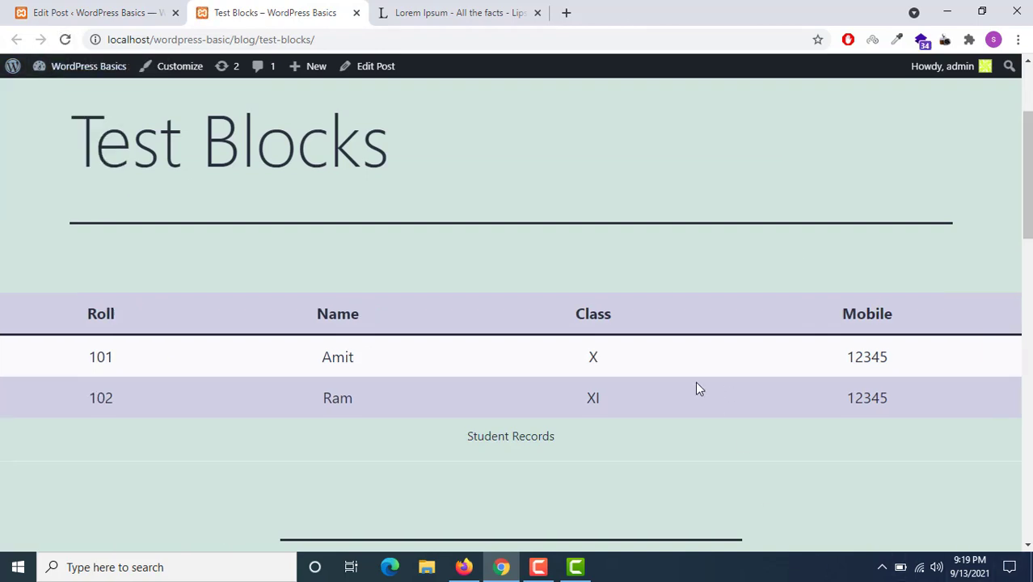
pyautogui.scroll(-3, 695, 384)
pyautogui.scroll(4, 695, 384)
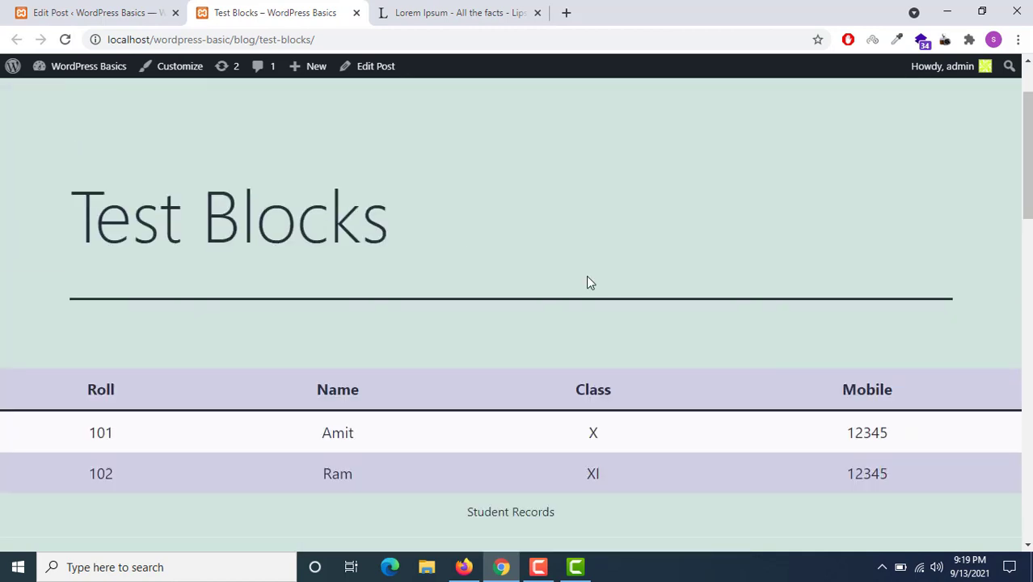
# Return to the post editor and switch the table block's alignment back to Wide width.
pyautogui.click(59, 12)
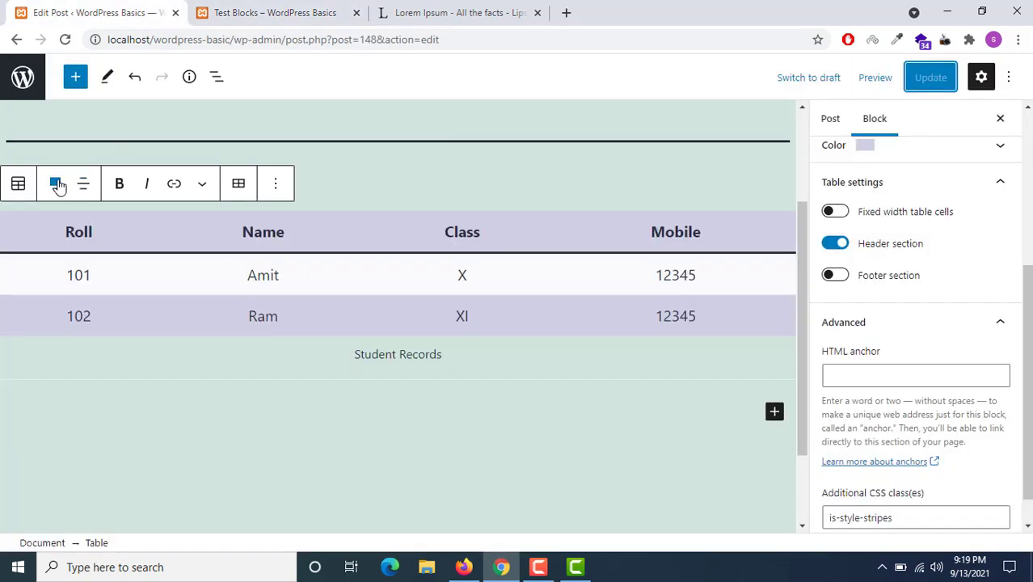
pyautogui.click(55, 183)
pyautogui.click(103, 322)
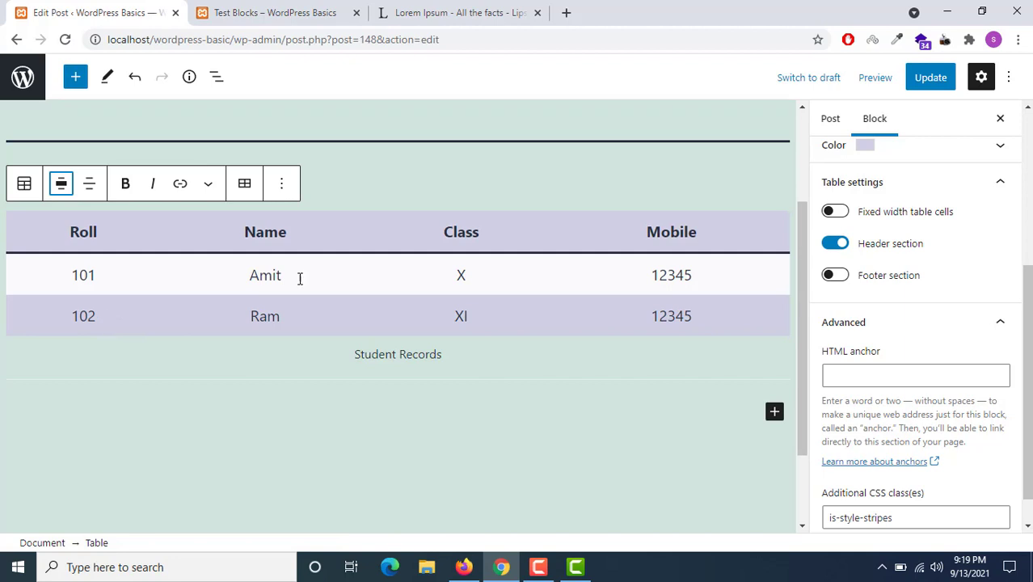
# Save the post with the restored table width and refresh the published Test Blocks page.
pyautogui.click(918, 83)
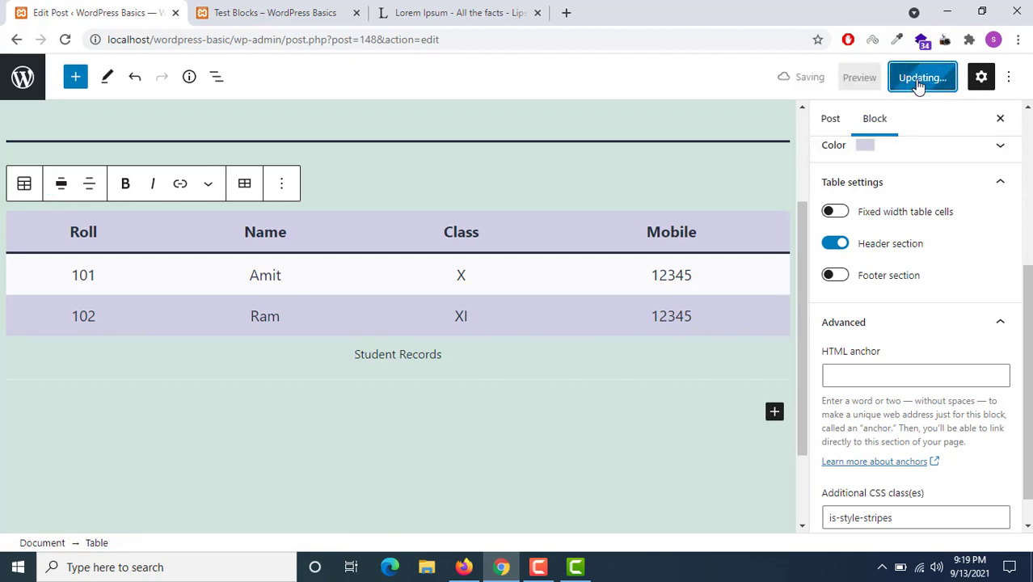
pyautogui.click(212, 8)
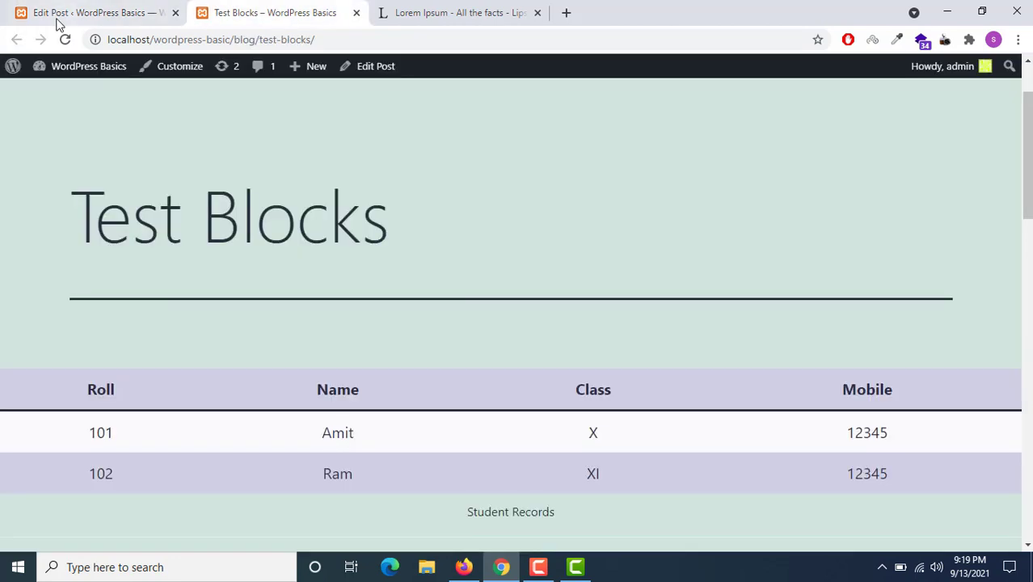
pyautogui.click(65, 40)
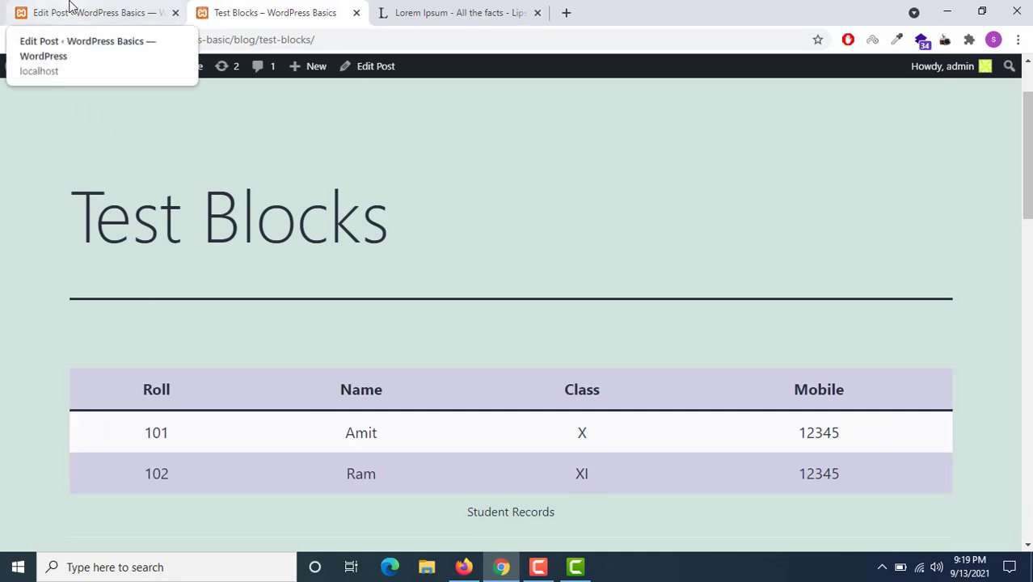
# Return to the post editor and review the table's Additional CSS class(es) field and the post settings.
pyautogui.click(69, 7)
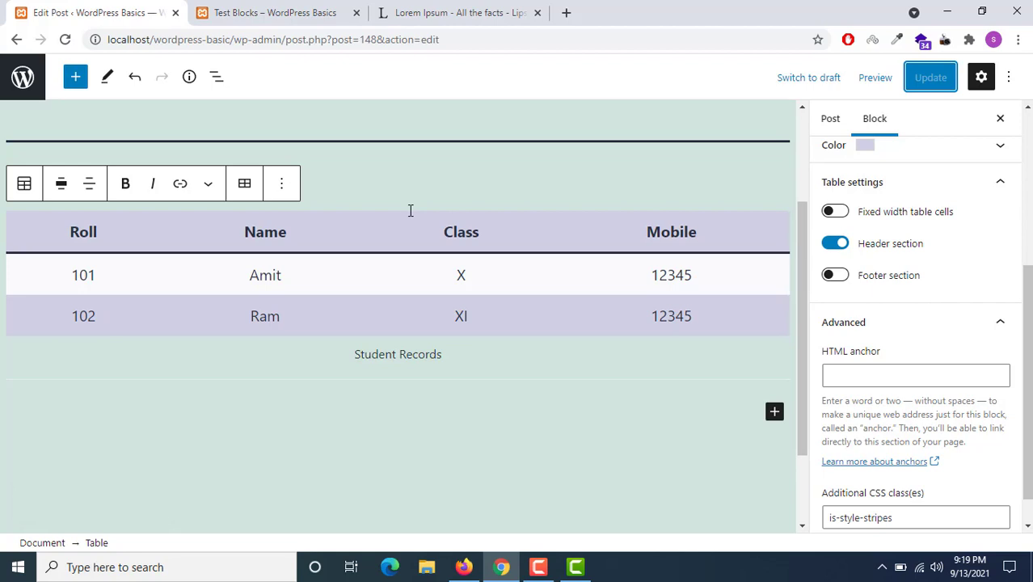
pyautogui.scroll(-1, 590, 429)
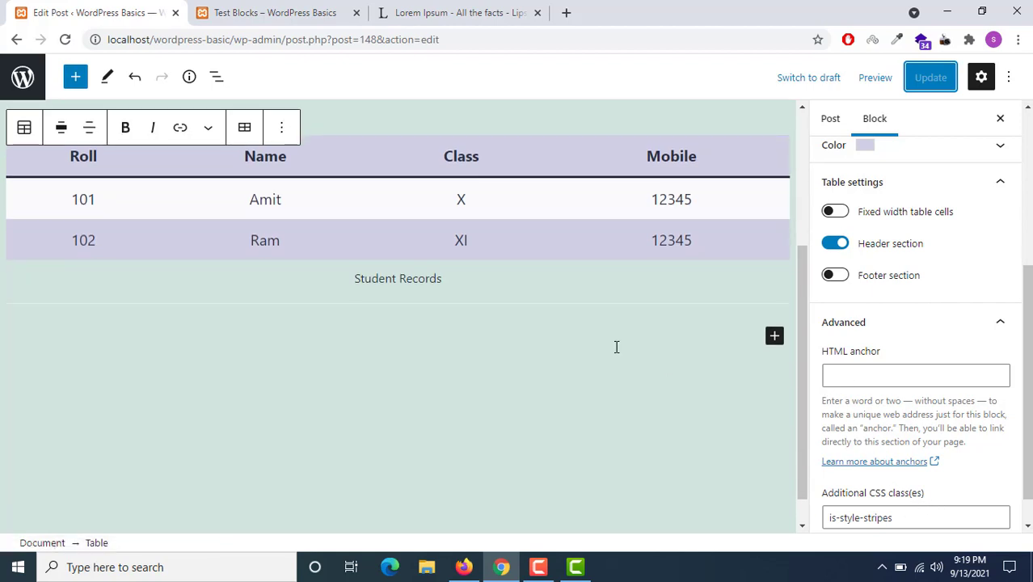
pyautogui.click(923, 516)
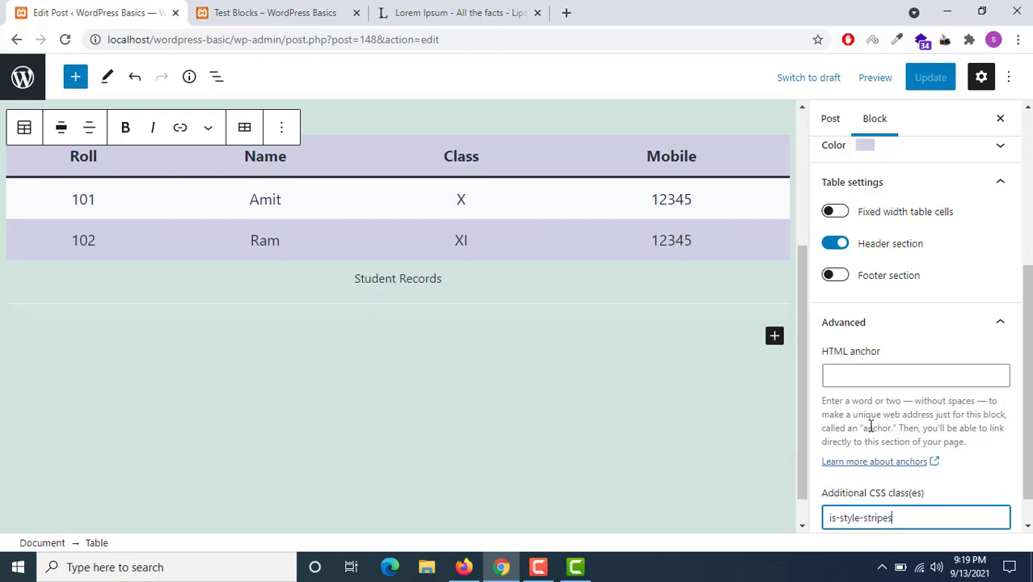
pyautogui.scroll(-1, 868, 426)
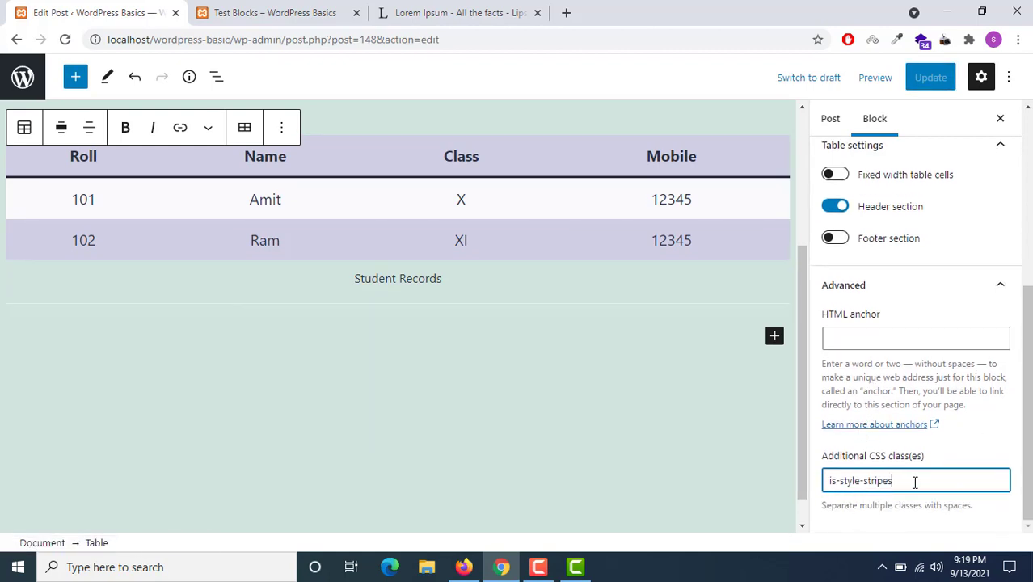
pyautogui.scroll(2, 610, 331)
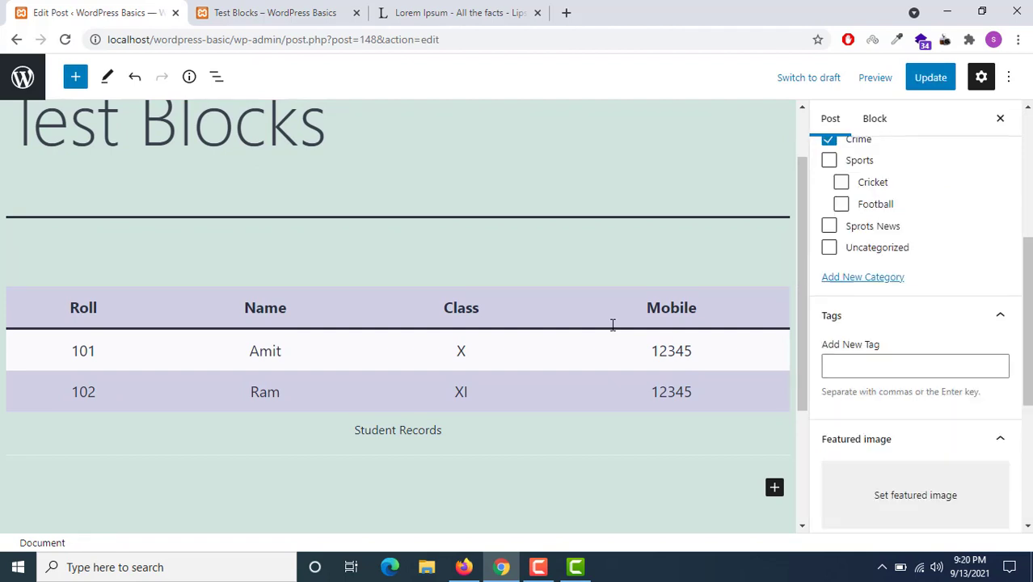
pyautogui.scroll(1, 613, 325)
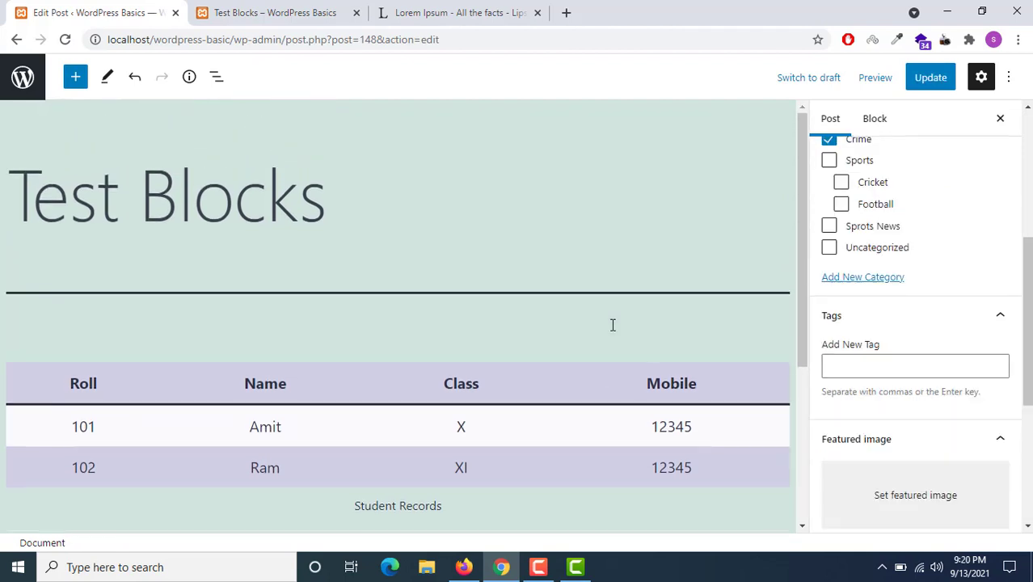
pyautogui.scroll(-4, 886, 338)
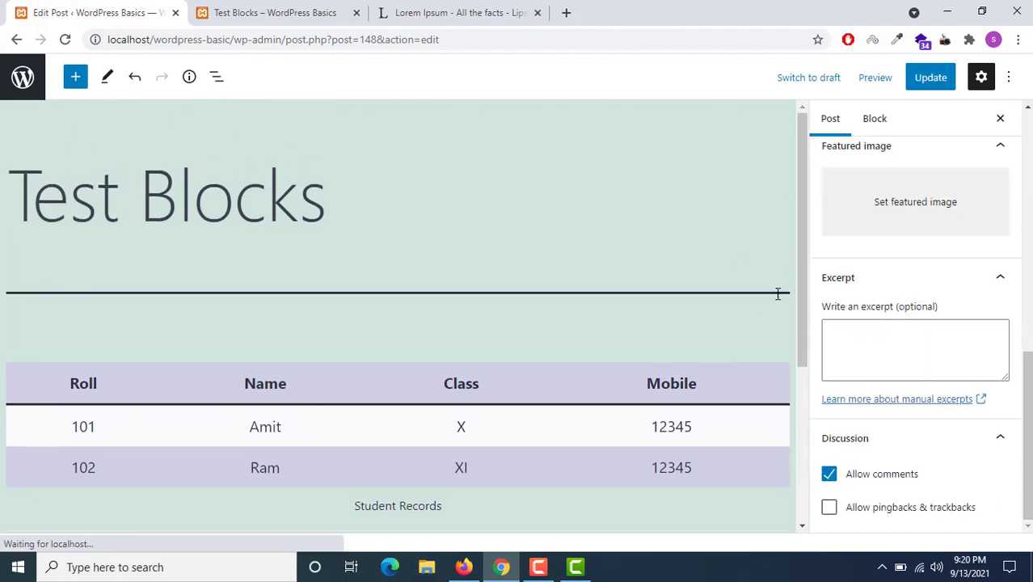
# Select the table block and enable Fixed width table cells in its settings.
pyautogui.click(410, 401)
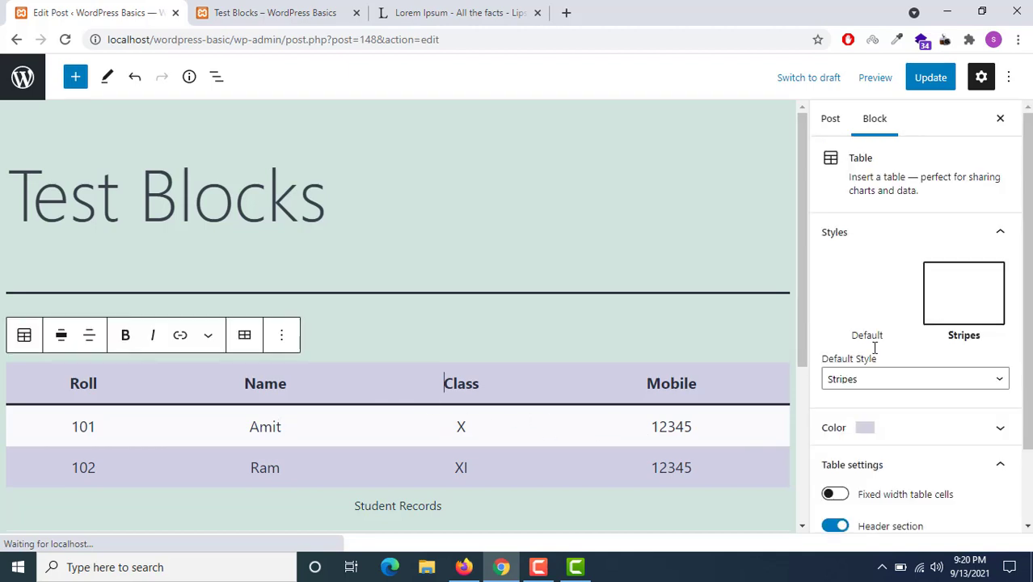
pyautogui.scroll(-1, 883, 347)
pyautogui.click(837, 405)
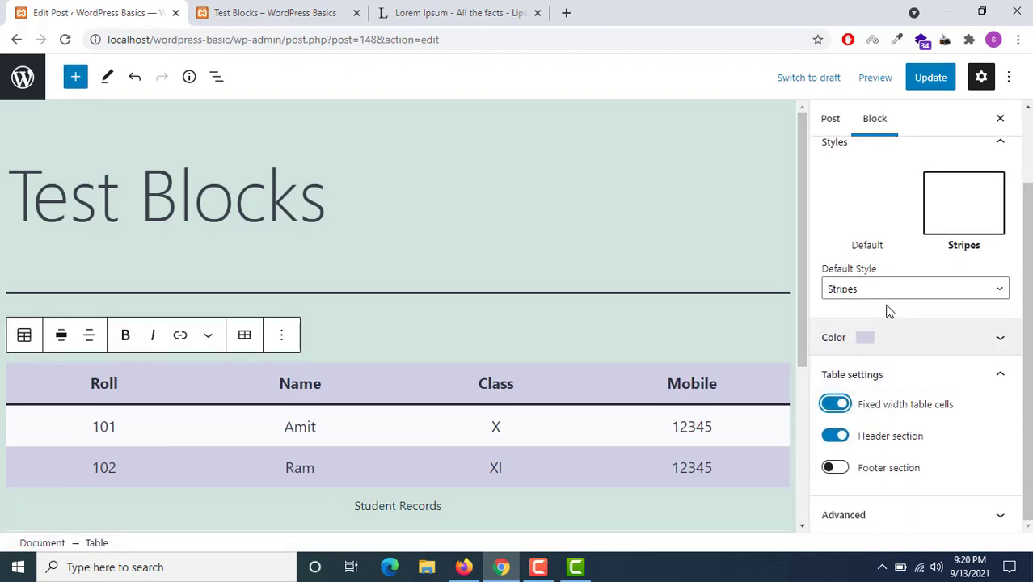
# Update the post with the fixed-width table cells and refresh the published Test Blocks page.
pyautogui.click(932, 80)
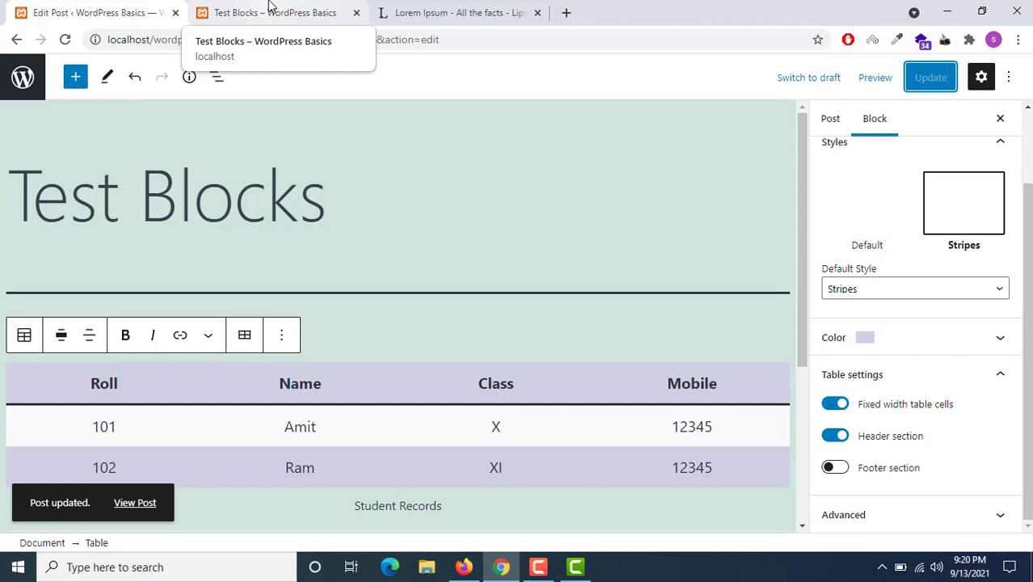
pyautogui.click(270, 6)
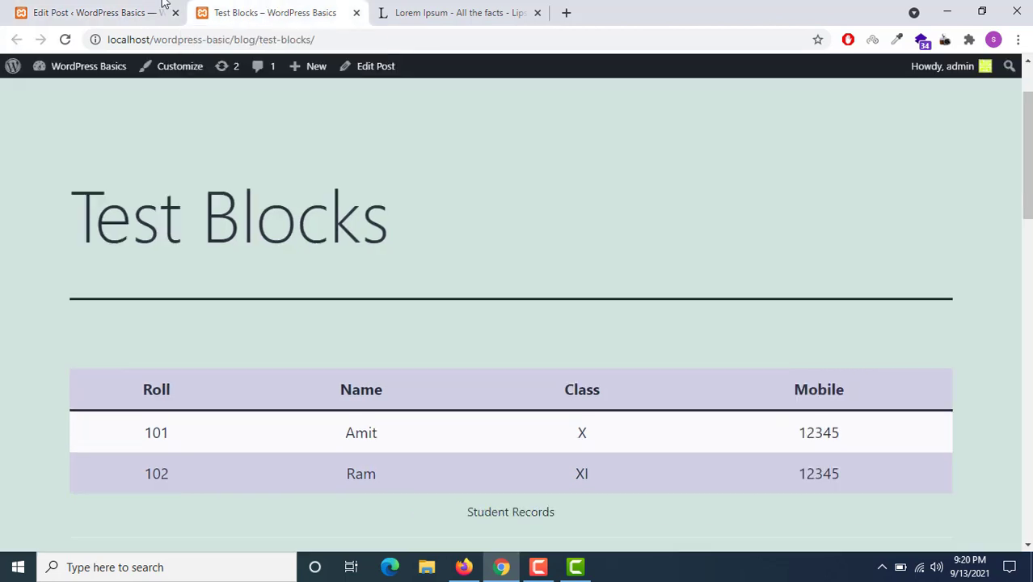
pyautogui.click(66, 40)
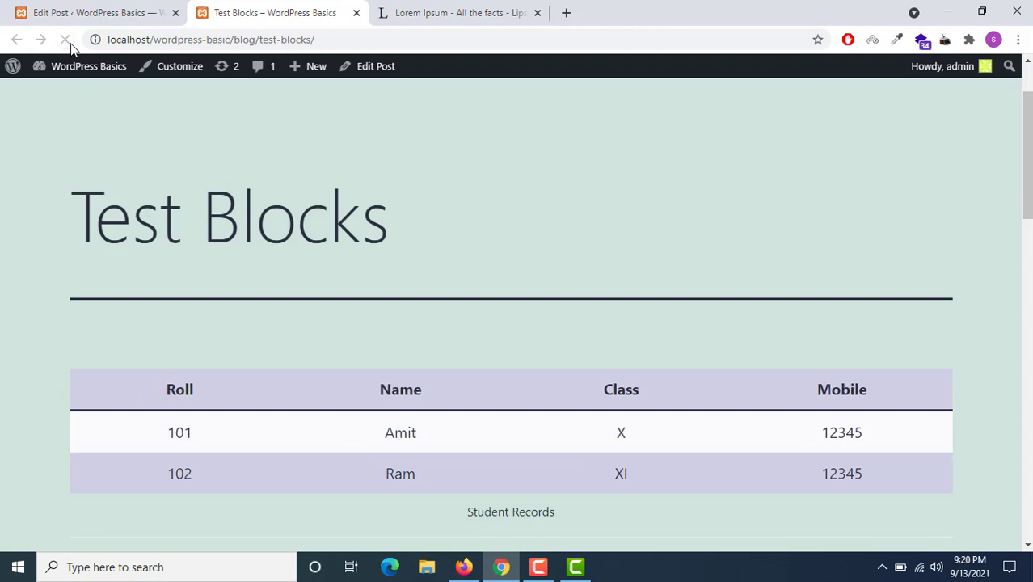
# Return to the post editor and add a Verse block below the table from the full block library.
pyautogui.click(88, 10)
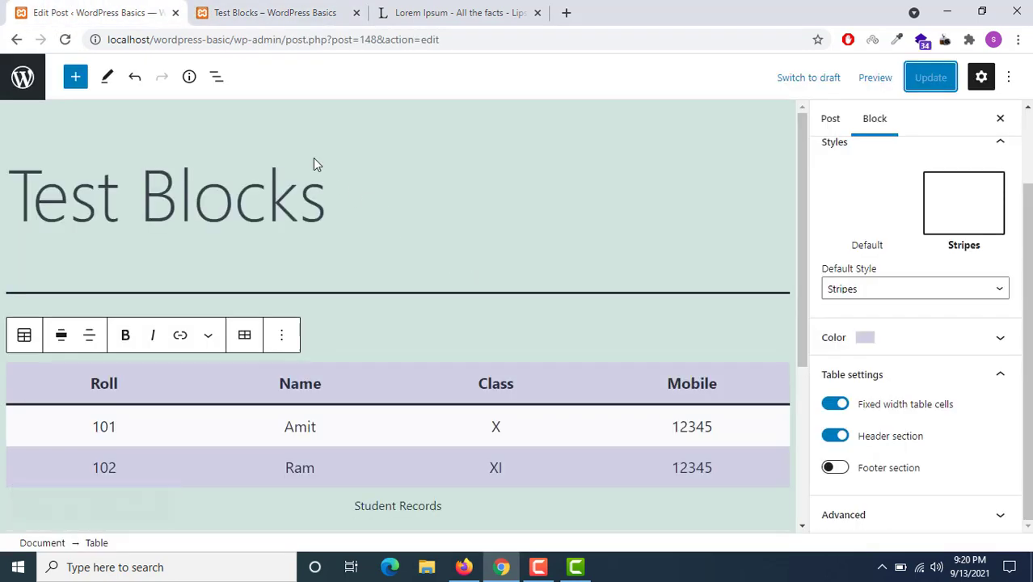
pyautogui.scroll(-2, 483, 367)
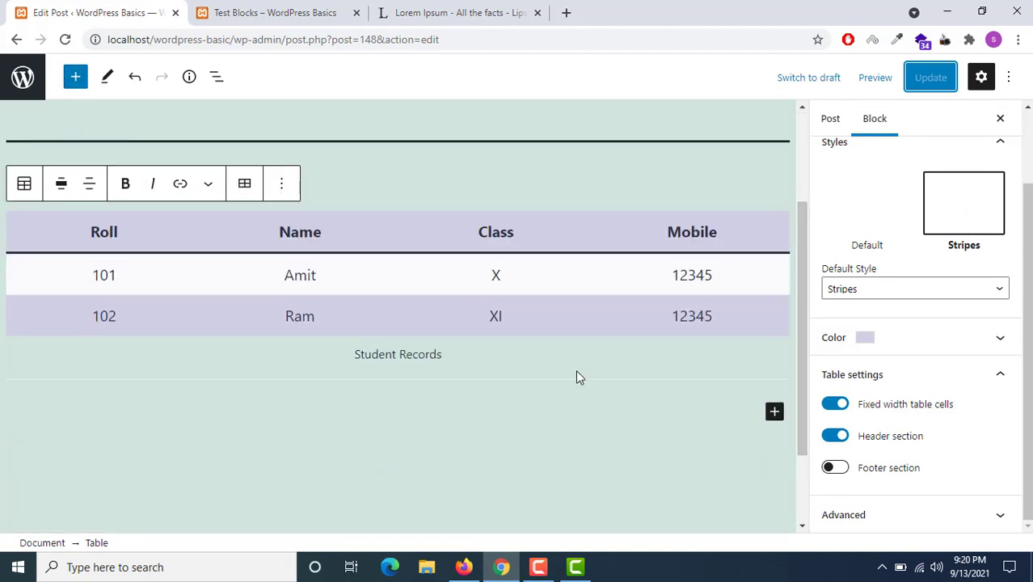
pyautogui.click(773, 411)
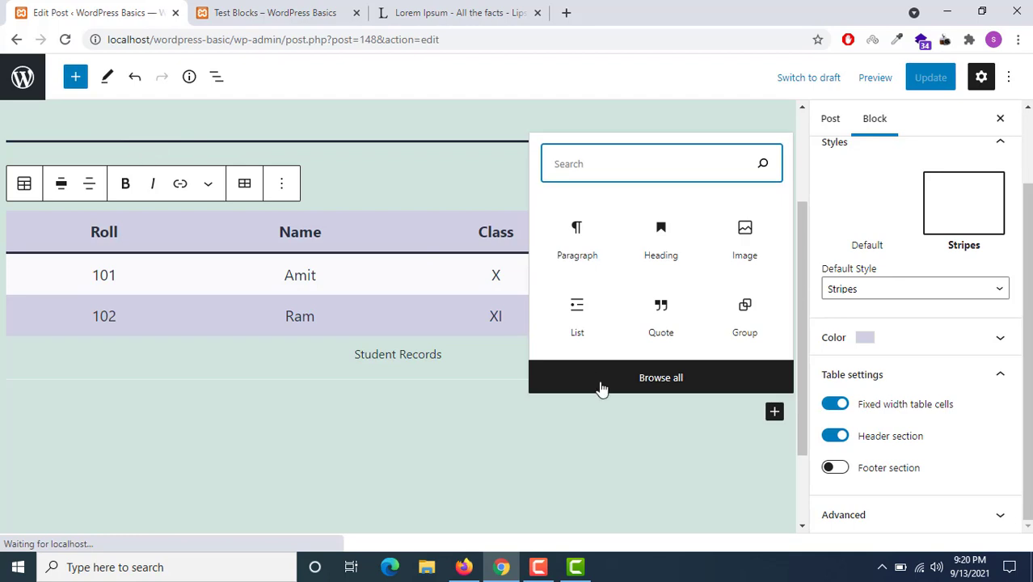
pyautogui.click(613, 386)
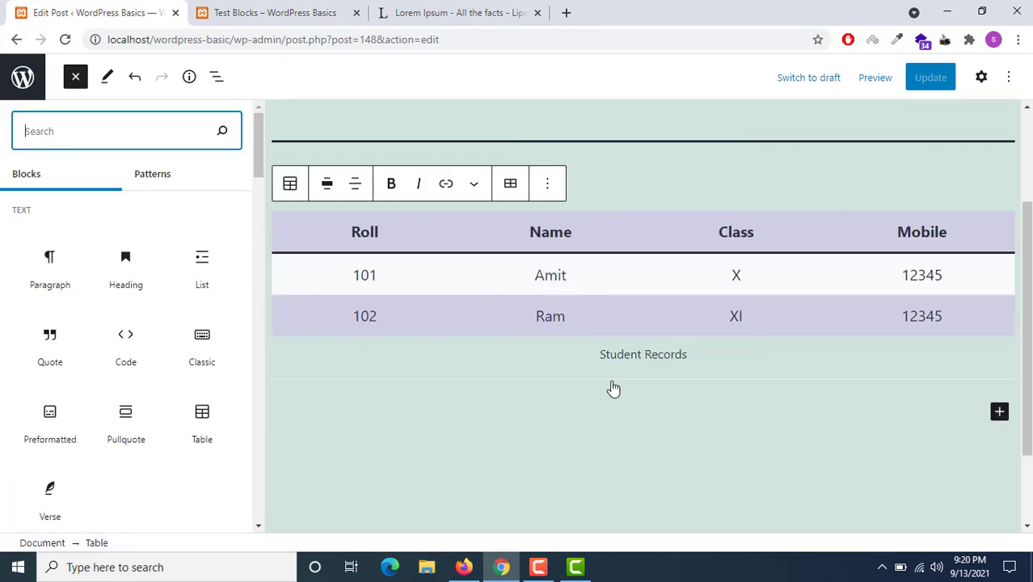
pyautogui.scroll(-1, 71, 490)
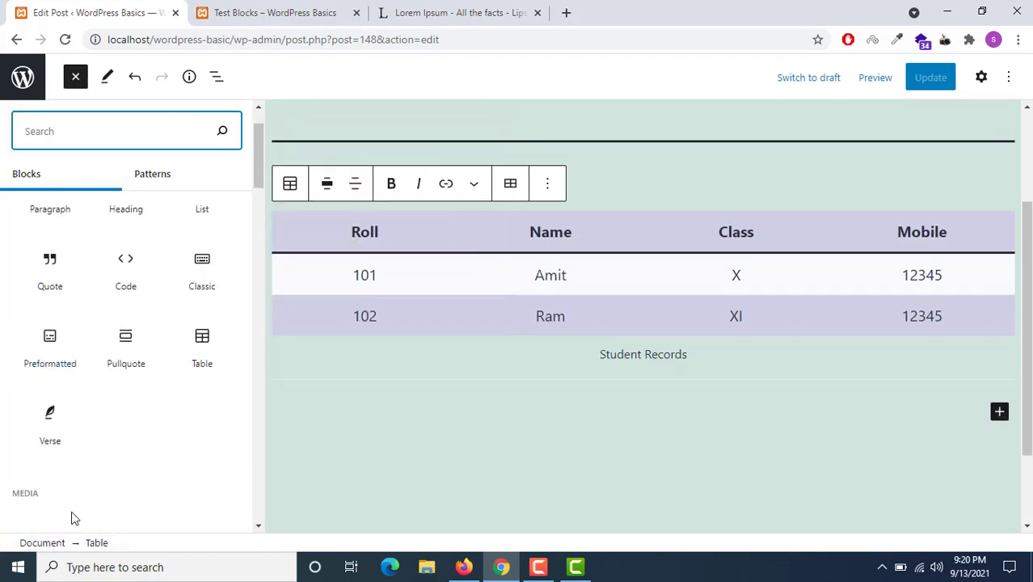
pyautogui.click(50, 424)
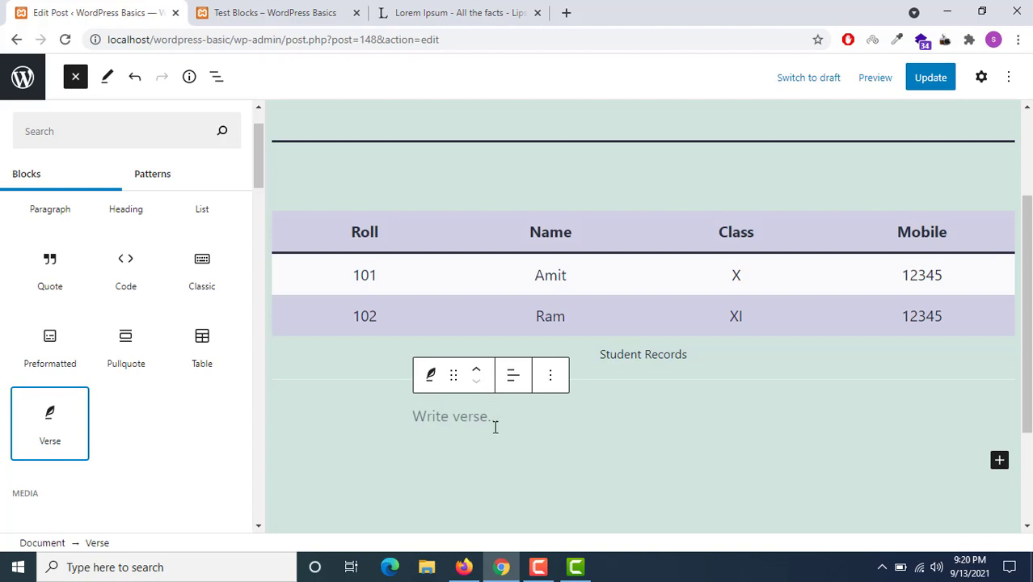
# Copy the Lorem Ipsum text from "Lorem ipsum dolor sit amet" through "odio aliquam auctor." and paste it into the Verse block.
pyautogui.click(417, 11)
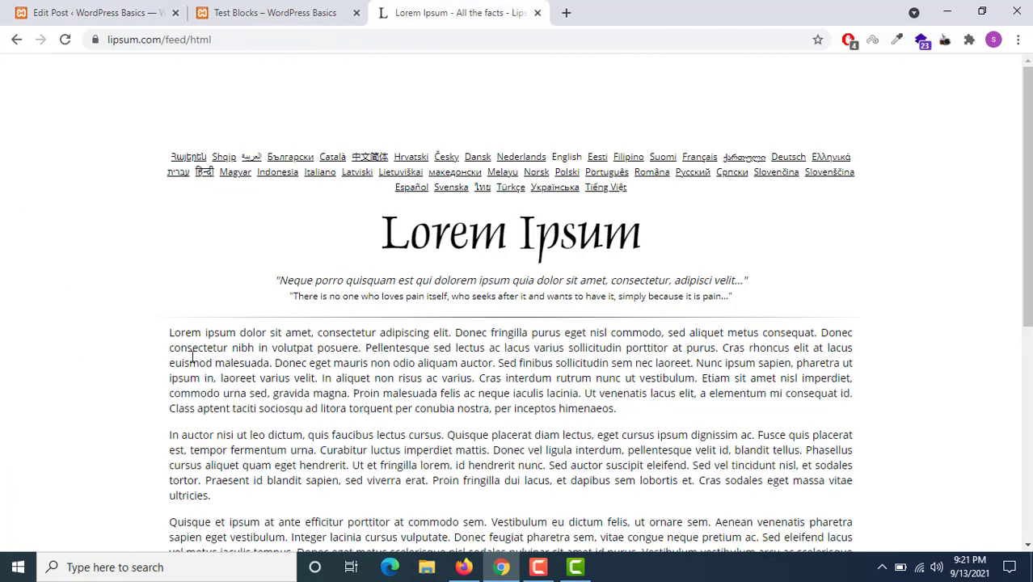
pyautogui.moveTo(169, 333); pyautogui.dragTo(501, 364)
pyautogui.hotkey('ctrl', 'c')
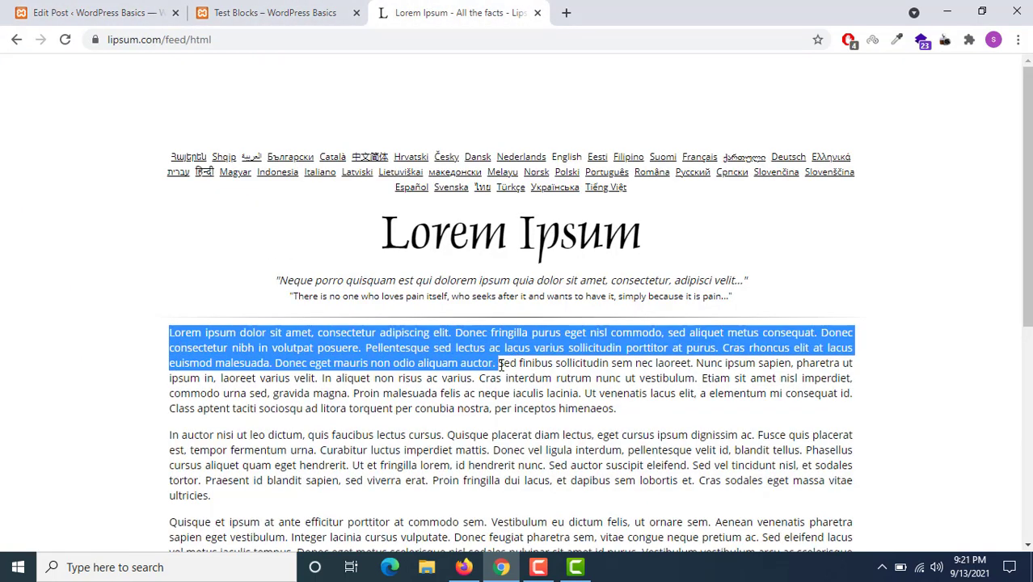
pyautogui.click(204, 8)
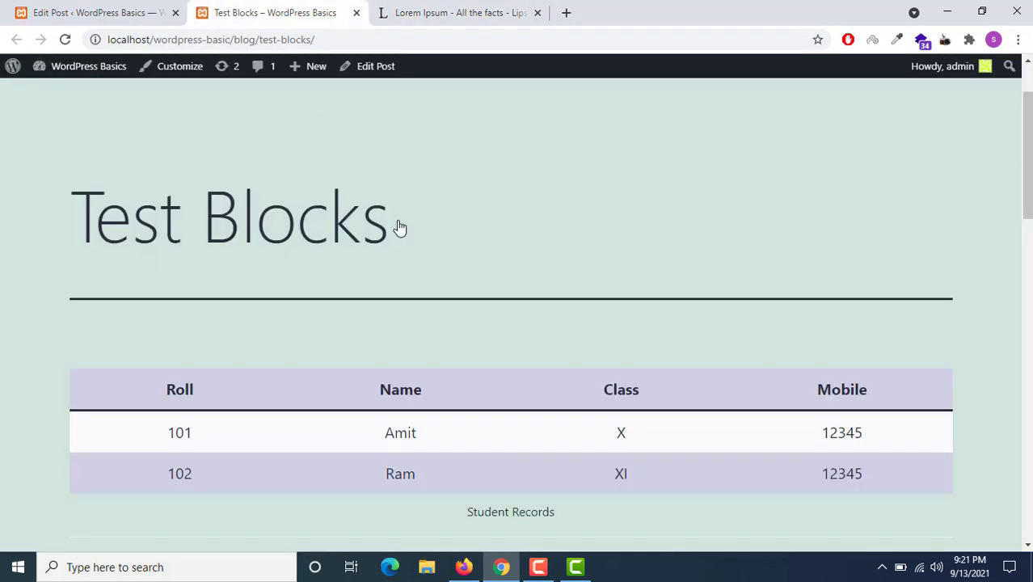
pyautogui.click(105, 10)
pyautogui.click(409, 421)
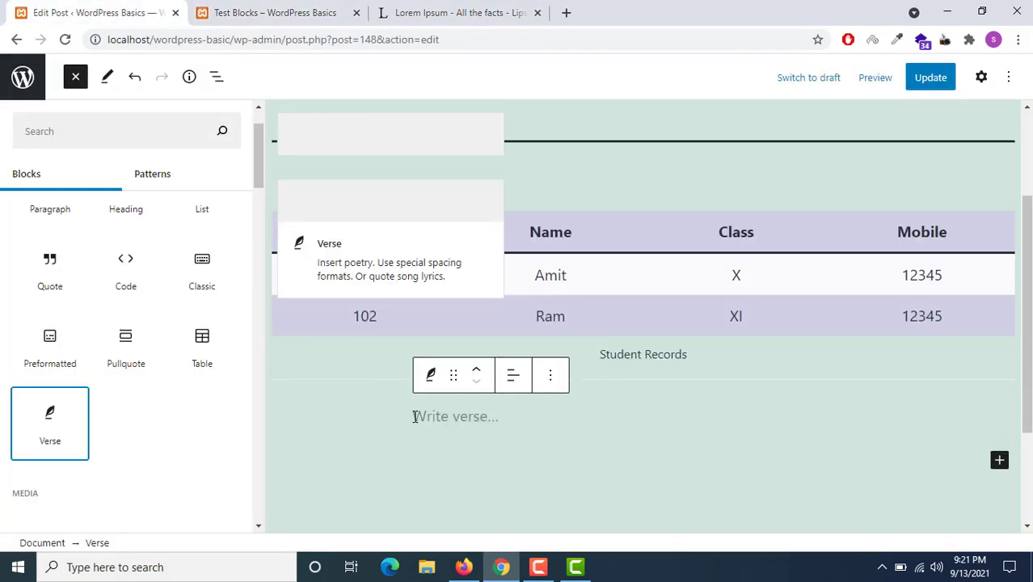
pyautogui.hotkey('ctrl', 'v')
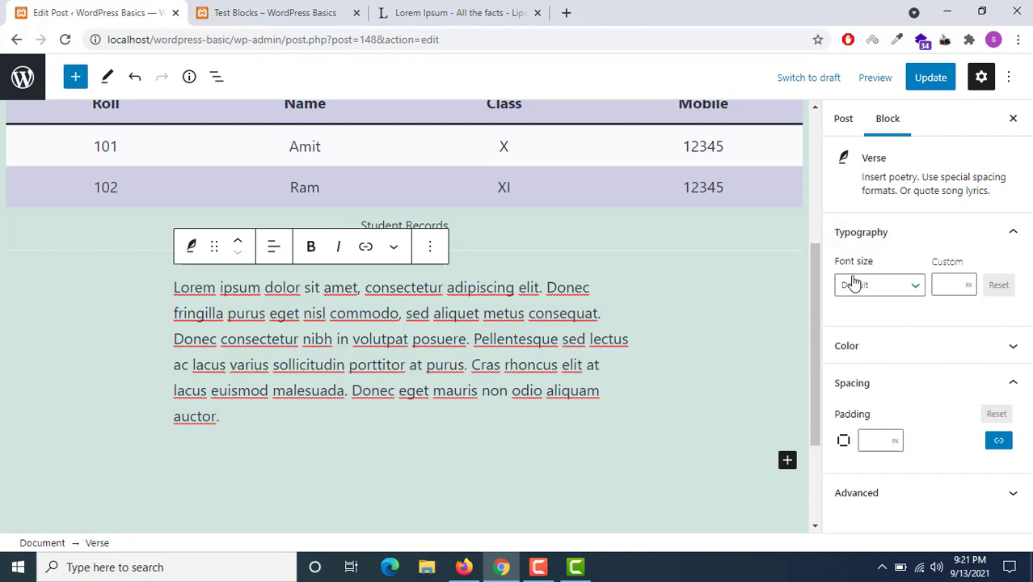
# Update the post with the verse text, then refresh the published Test Blocks page and view the verse below the table.
pyautogui.click(930, 81)
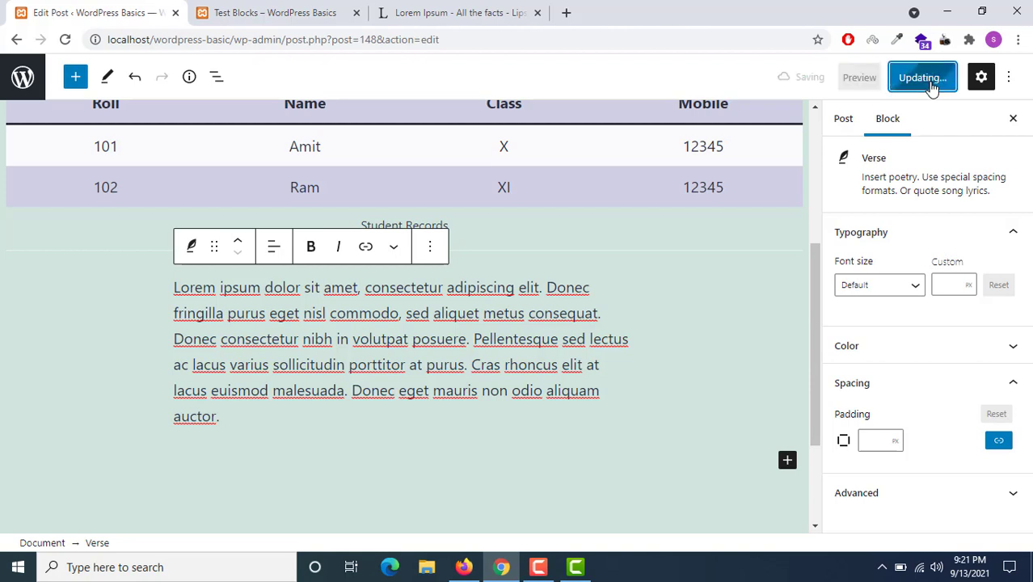
pyautogui.click(251, 7)
pyautogui.click(64, 39)
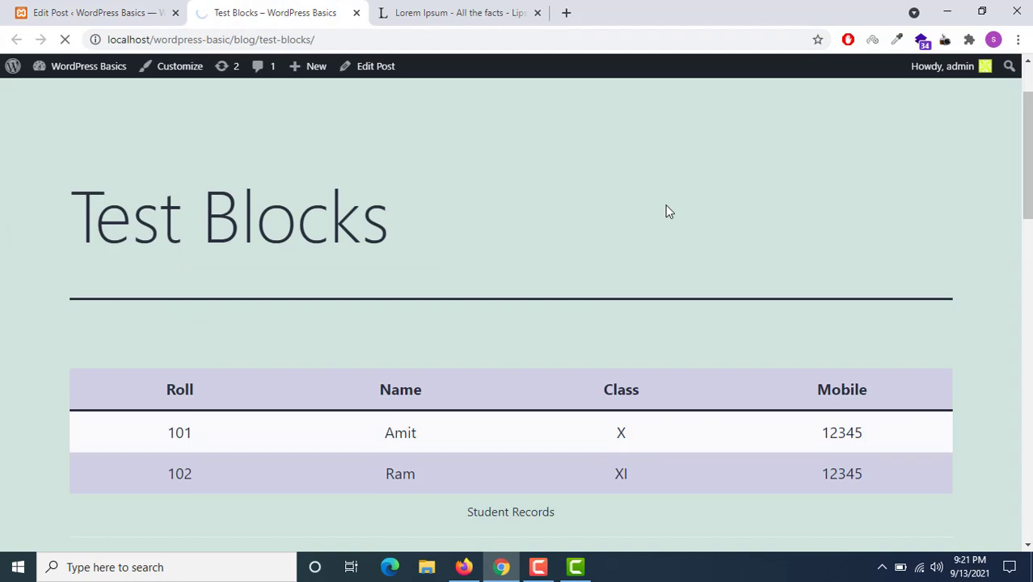
pyautogui.scroll(-6, 666, 206)
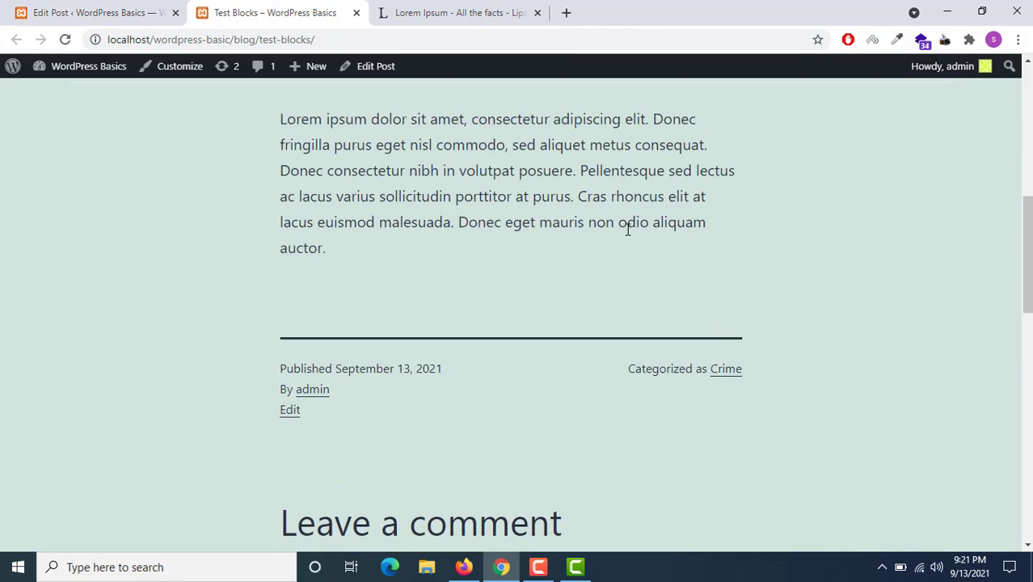
pyautogui.scroll(2, 628, 228)
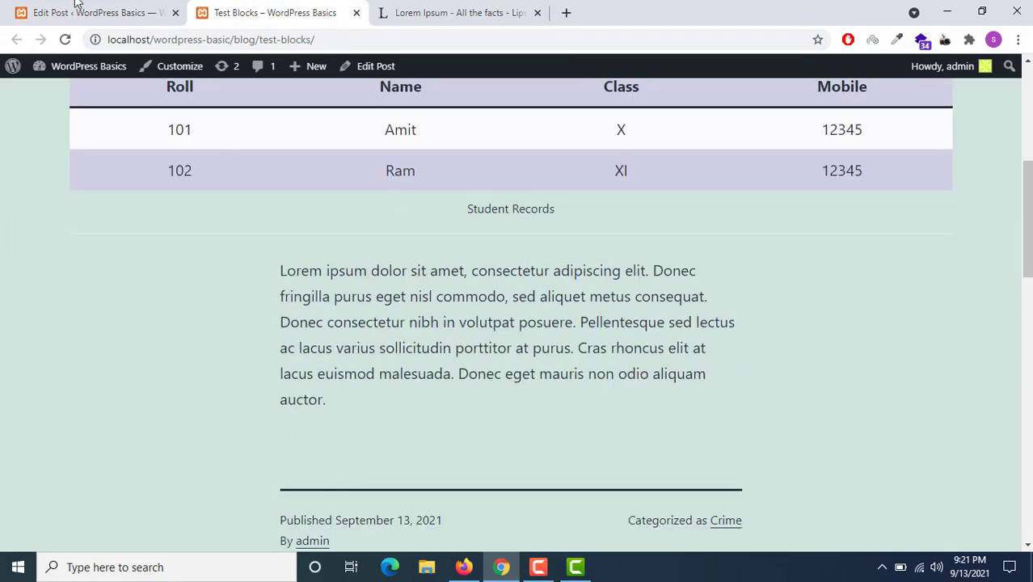
# Return to the post editor, collapse the Verse block's Spacing settings and expand its Color settings for review.
pyautogui.click(147, 17)
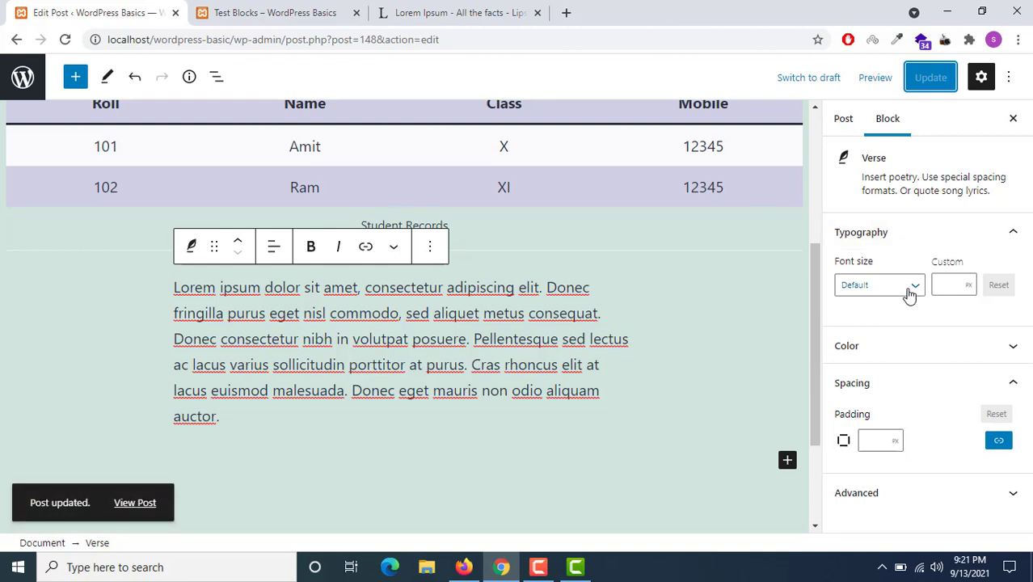
pyautogui.click(942, 380)
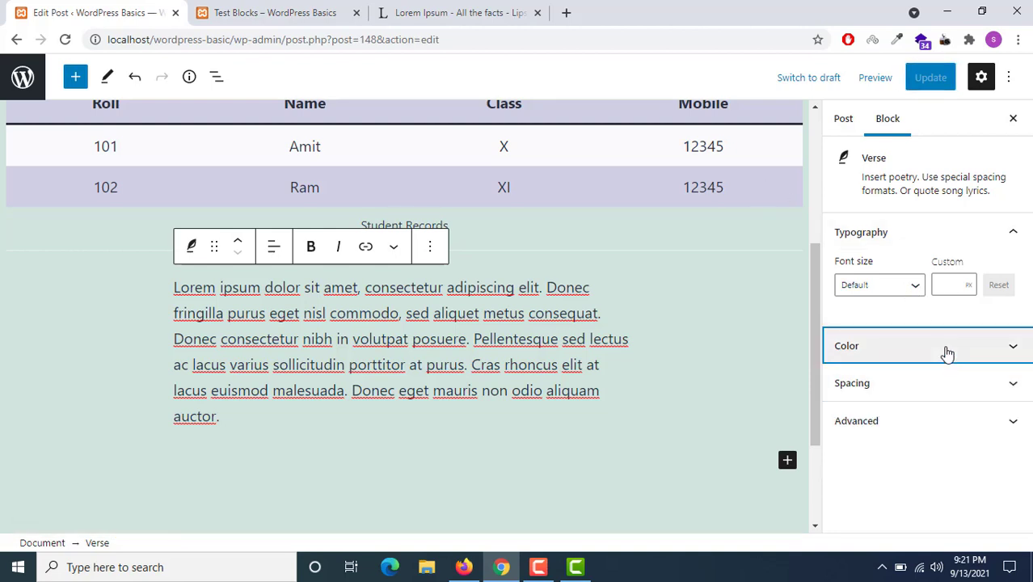
pyautogui.click(947, 353)
pyautogui.scroll(3, 947, 353)
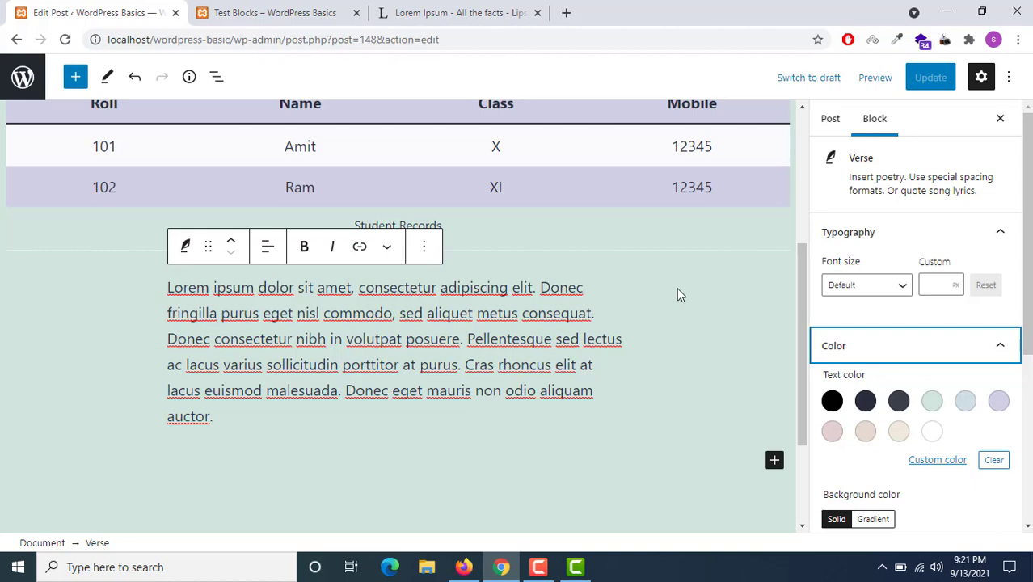
pyautogui.scroll(2, 677, 293)
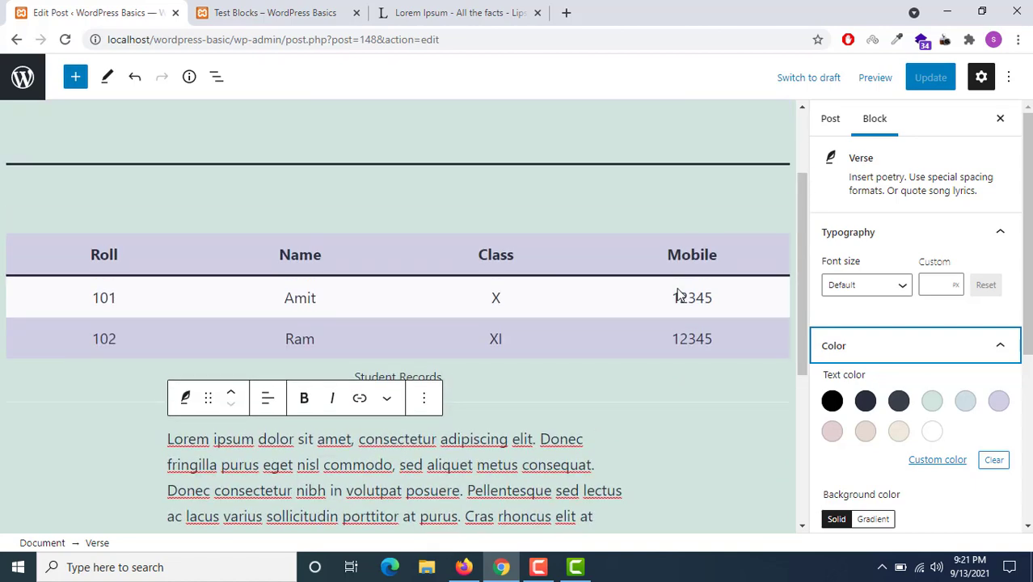